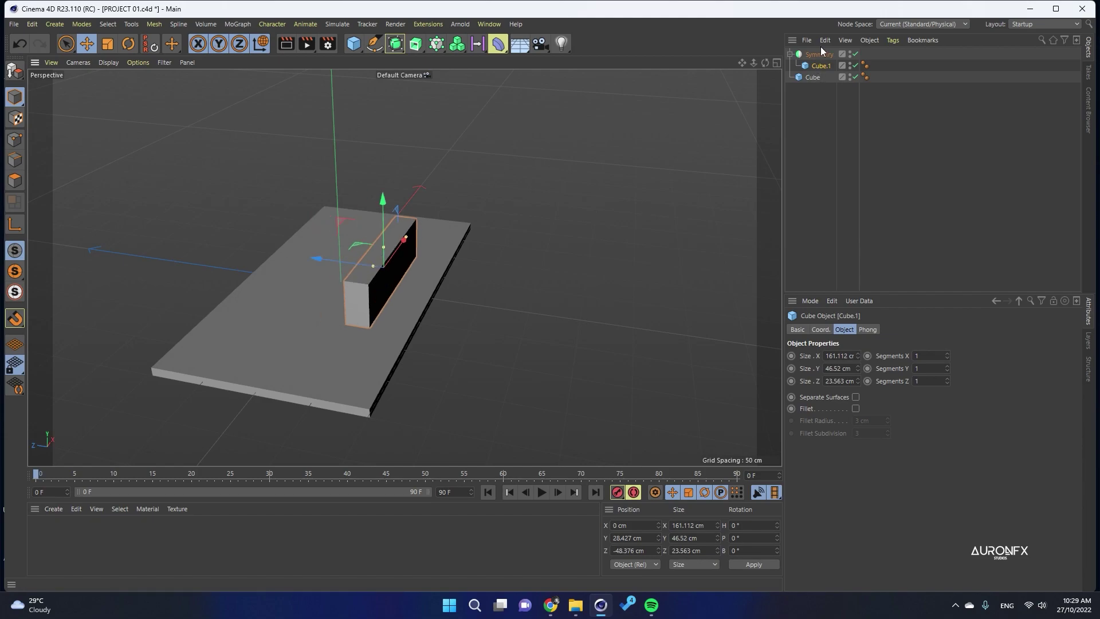
Slim the mirrored wall cube to about 133 cm long and 11.3 cm thick, and make it an editable polygon object.
click(820, 66)
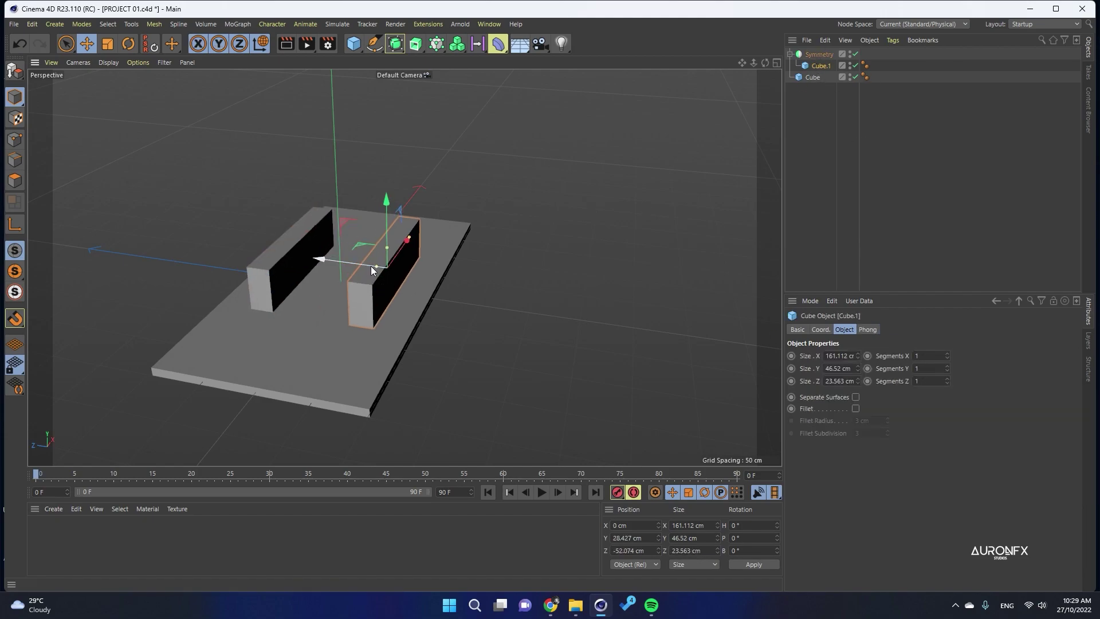
alt+drag(367, 275, 301, 282)
drag(435, 251, 349, 265)
scroll(281, 270, up, 3)
click(16, 72)
Extrude the wall's top face up to about Y 242 cm and shift it to about X -52 cm so the wall leans back.
click(15, 181)
alt+drag(292, 221, 125, 225)
click(15, 160)
click(483, 248)
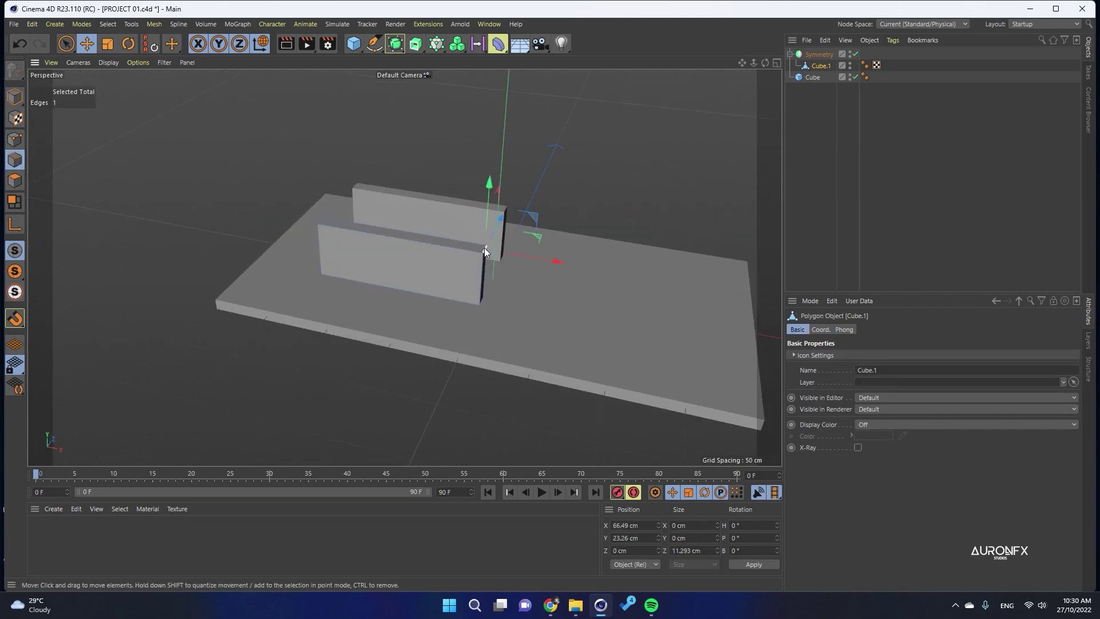
scroll(485, 248, up, 1)
click(15, 181)
click(387, 227)
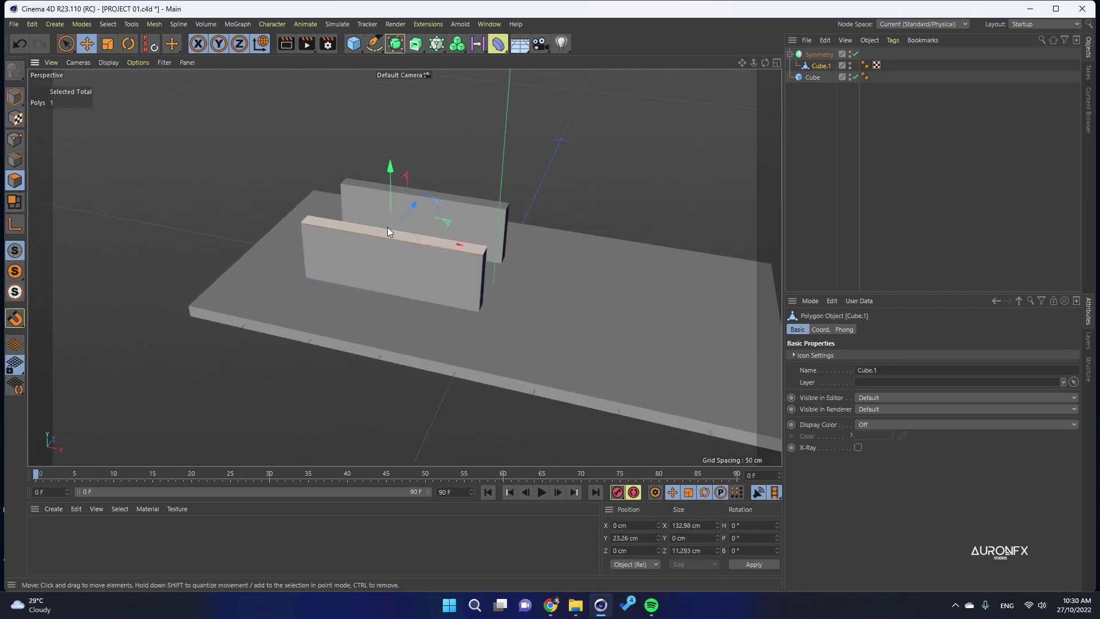
alt+drag(393, 147, 530, 354)
drag(402, 236, 402, 125)
click(19, 43)
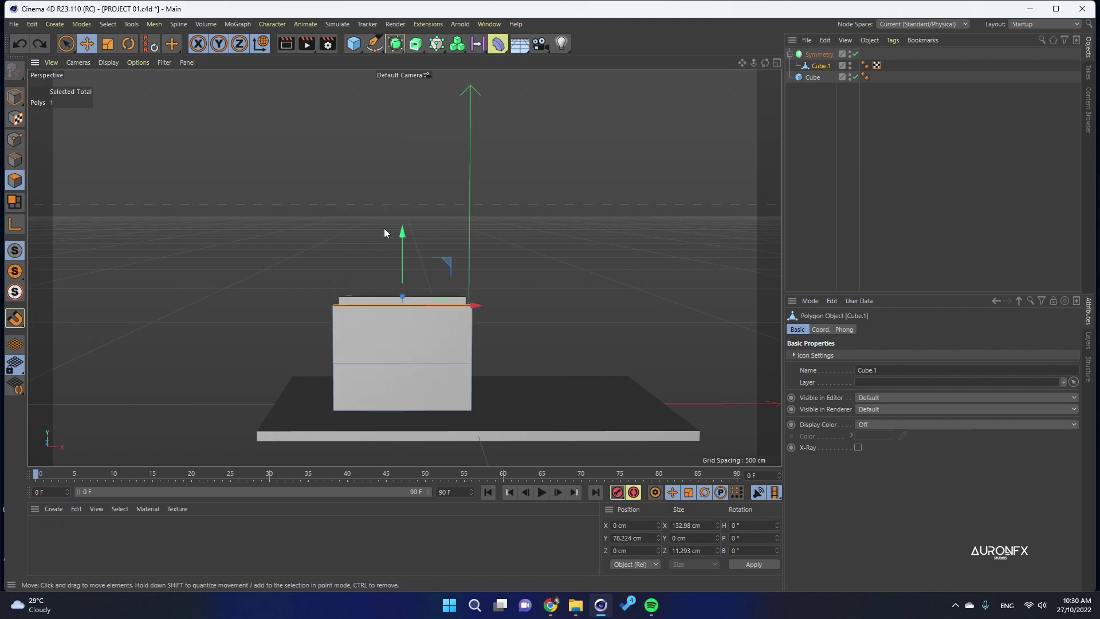
drag(401, 234, 402, 61)
drag(473, 133, 422, 248)
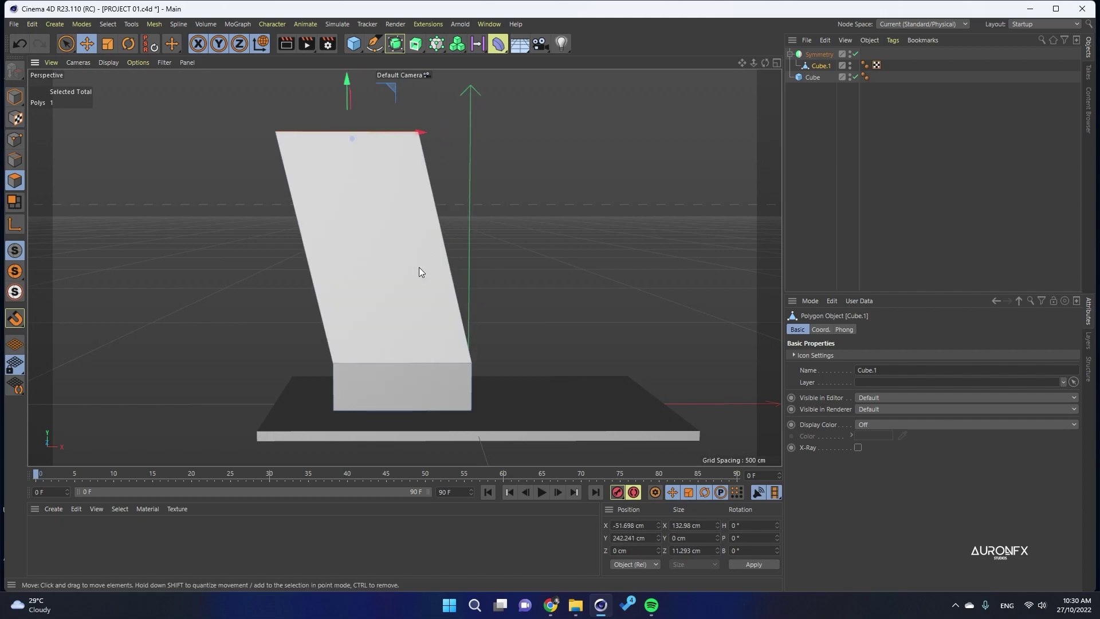
Extrude the top face once more to about Y 264 cm and shift it to about X -58 cm.
scroll(422, 247, down, 2)
ctrl+drag(362, 97, 362, 81)
drag(437, 144, 430, 142)
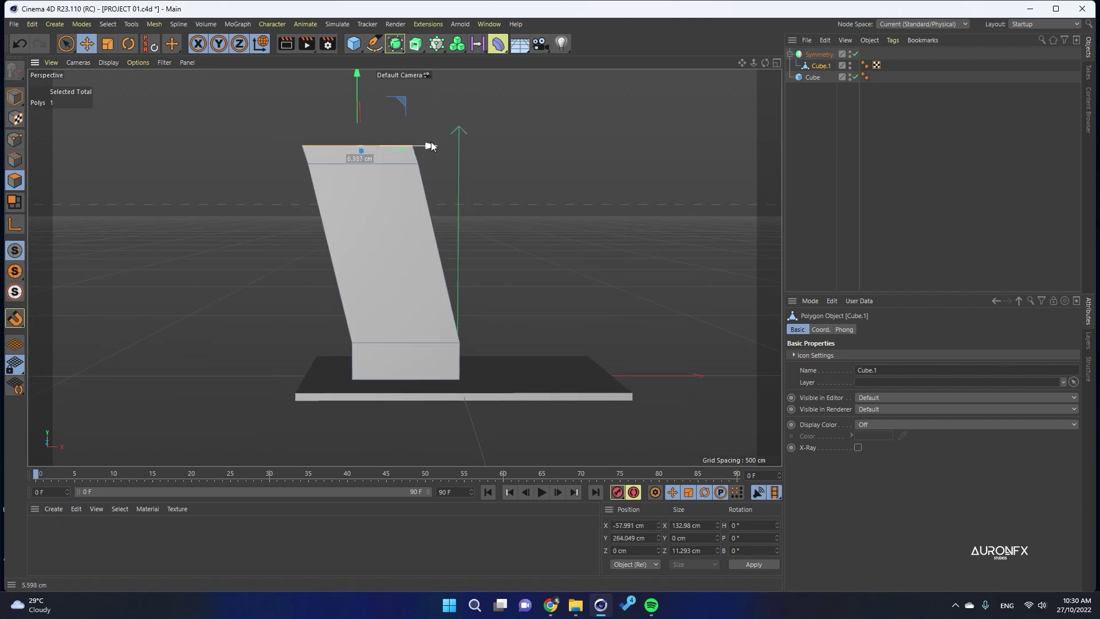
alt+drag(303, 171, 332, 191)
Pull the short top segment's rear edge outward and up to form a pointed overhang with a top face about 221 cm long.
click(15, 160)
alt+drag(304, 150, 232, 77)
click(300, 157)
alt+drag(401, 171, 511, 235)
scroll(424, 170, up, 3)
double_click(397, 166)
drag(387, 192, 390, 191)
scroll(342, 229, down, 3)
alt+drag(337, 228, 329, 272)
click(15, 180)
click(303, 151)
alt+drag(435, 80, 448, 217)
scroll(553, 198, up, 4)
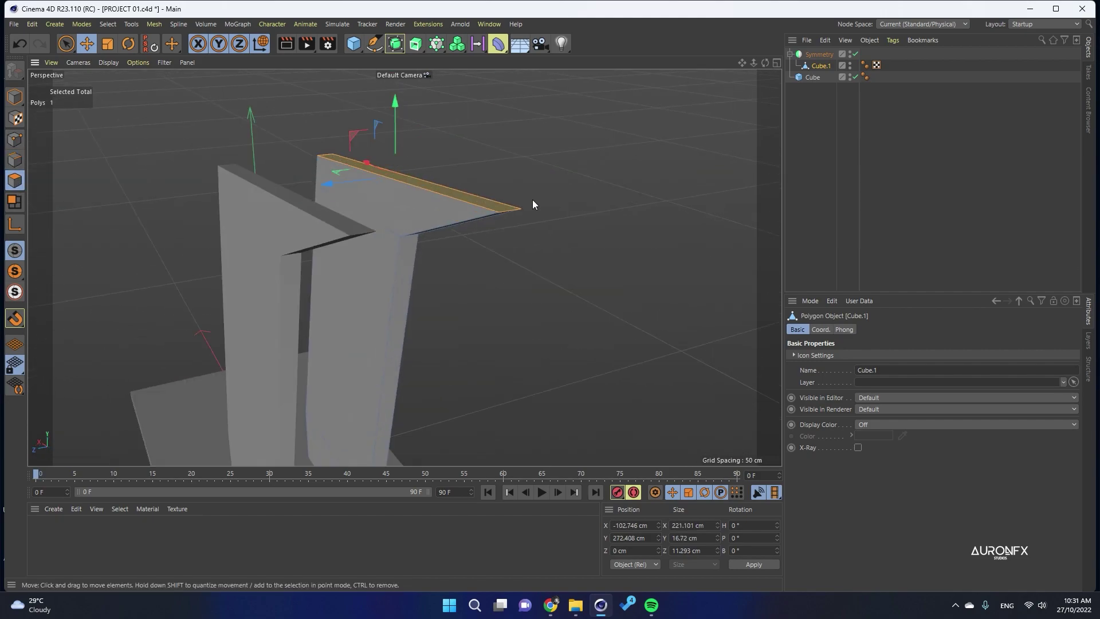
Reshape the overhang's pointed rear edge and lower it to flatten the slope of the top.
click(15, 160)
alt+drag(586, 230, 351, 202)
scroll(189, 182, up, 1)
right_click(141, 120)
click(156, 171)
drag(287, 173, 324, 175)
alt+drag(499, 207, 404, 148)
click(87, 45)
drag(263, 82, 260, 98)
scroll(260, 98, down, 3)
Raise the edge loop between the upright foot and the leaning section, making the foot about 89 cm tall.
mouse_move(538, 172)
alt+mouse_down()
mouse_move(509, 161)
mouse_move(530, 168)
alt+mouse_up()
alt+drag(343, 321, 390, 331)
click(391, 331)
alt+drag(544, 252, 500, 250)
double_click(471, 318)
drag(423, 250, 424, 220)
alt+drag(499, 339, 479, 350)
Select the points at the support's upper front corner and pull them back along X to soften the bend.
click(15, 140)
drag(67, 44, 90, 83)
drag(384, 109, 453, 192)
drag(505, 157, 466, 153)
scroll(385, 135, up, 5)
drag(385, 135, 442, 179)
drag(484, 171, 467, 170)
scroll(428, 153, down, 4)
Move the foot's front bottom points to about X 87 cm and its rear points to about X -40 cm.
drag(545, 363, 441, 449)
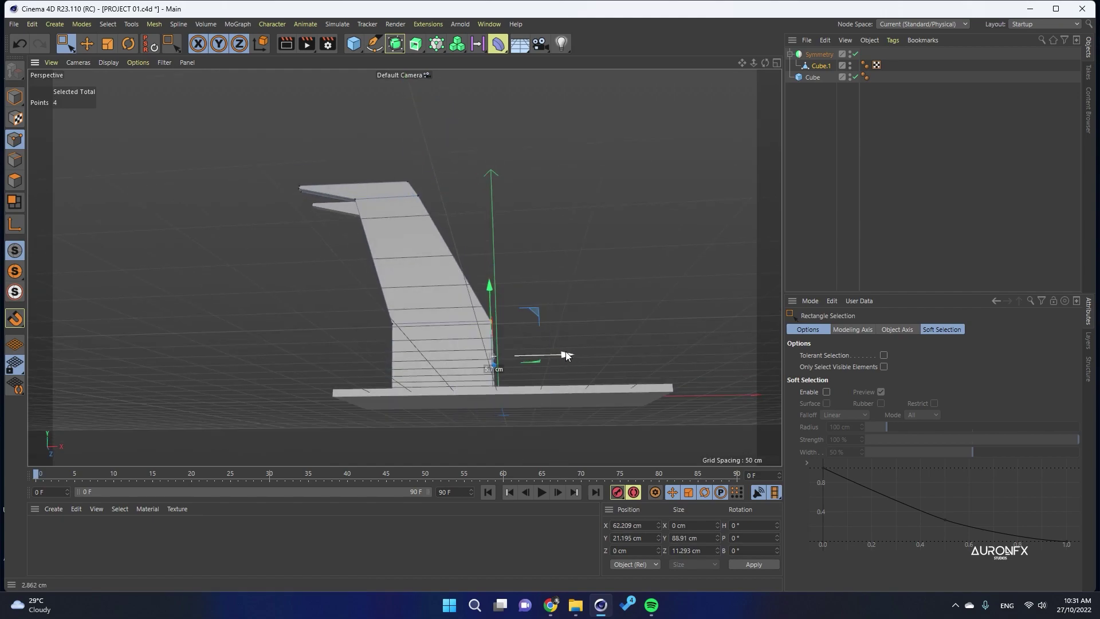
drag(547, 395, 573, 393)
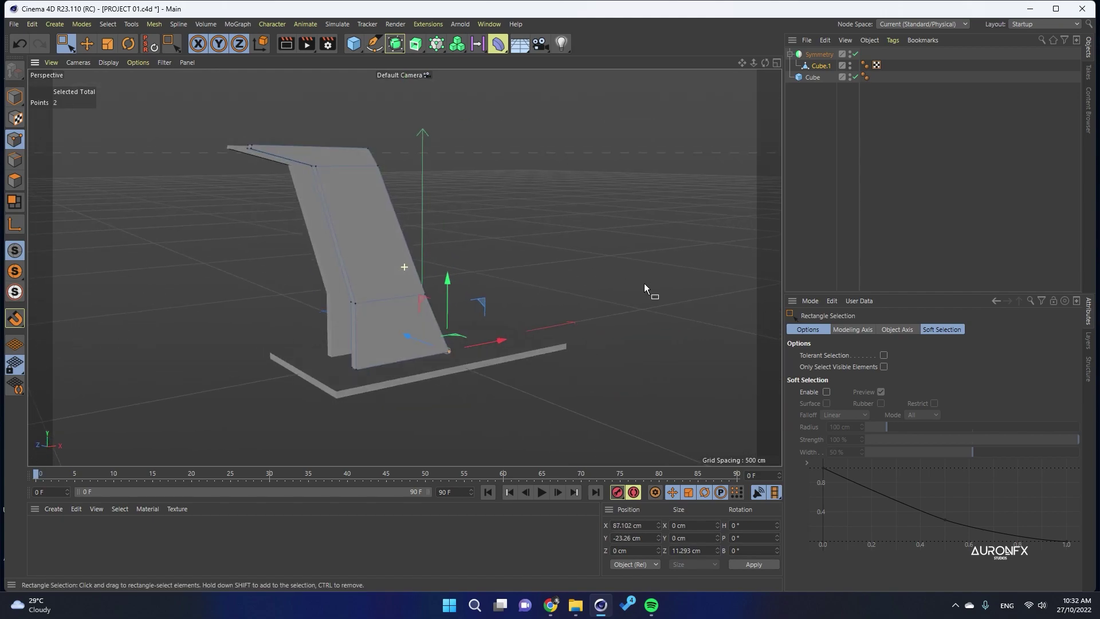
alt+drag(644, 283, 469, 324)
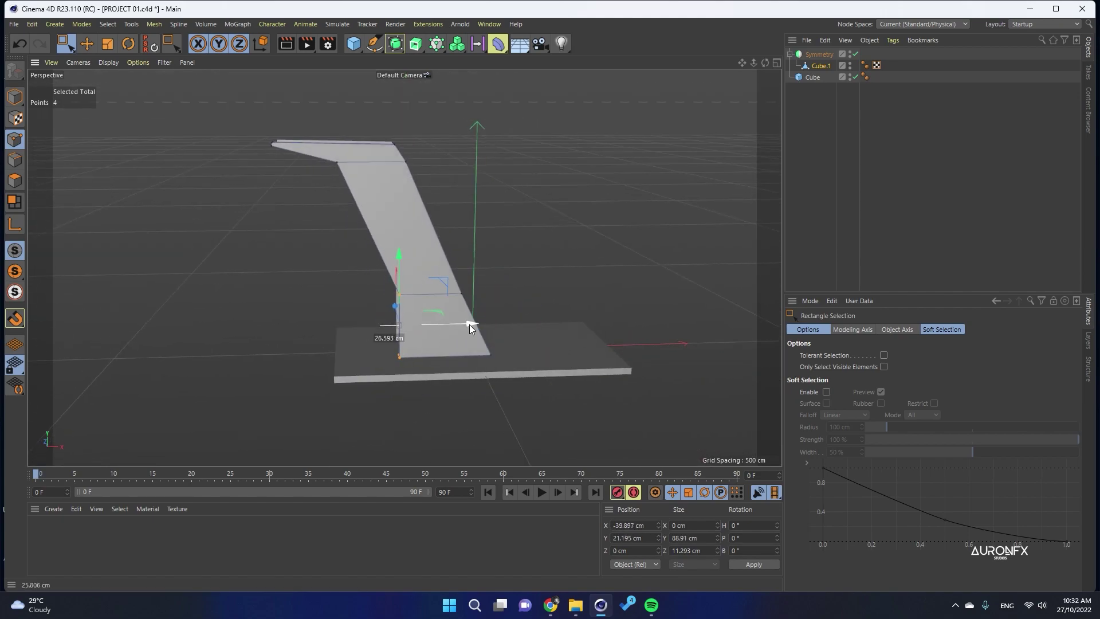
Raise the points joining the foot and leaning section slightly, and push the front bottom points farther forward.
drag(344, 271, 566, 326)
drag(428, 232, 428, 219)
alt+drag(504, 321, 545, 442)
scroll(487, 366, up, 4)
drag(449, 353, 515, 401)
drag(543, 378, 560, 378)
scroll(516, 366, down, 4)
click(15, 97)
scroll(219, 215, down, 4)
alt+drag(492, 199, 459, 195)
click(15, 160)
scroll(370, 267, up, 9)
scroll(449, 285, up, 3)
drag(411, 273, 423, 123)
Duplicate the base plate onto the top of the supports and shorten the copy along X.
click(17, 99)
scroll(544, 320, down, 3)
key(e)
scroll(500, 361, down, 6)
click(501, 363)
drag(520, 195, 429, 195)
drag(462, 196, 410, 197)
Fit the top plate over the overhangs at about X -193 cm, Y 296 cm, sized about 171.6 by 92.9 cm.
scroll(401, 198, up, 4)
alt+drag(401, 198, 316, 277)
drag(437, 235, 368, 251)
drag(394, 330, 339, 282)
alt+drag(339, 281, 289, 259)
scroll(267, 278, up, 3)
scroll(332, 150, down, 8)
click(259, 131)
alt+drag(421, 249, 457, 261)
Duplicate the top plate and place the copy as a middle shelf at about X -135 cm, Y 192 cm.
click(314, 202)
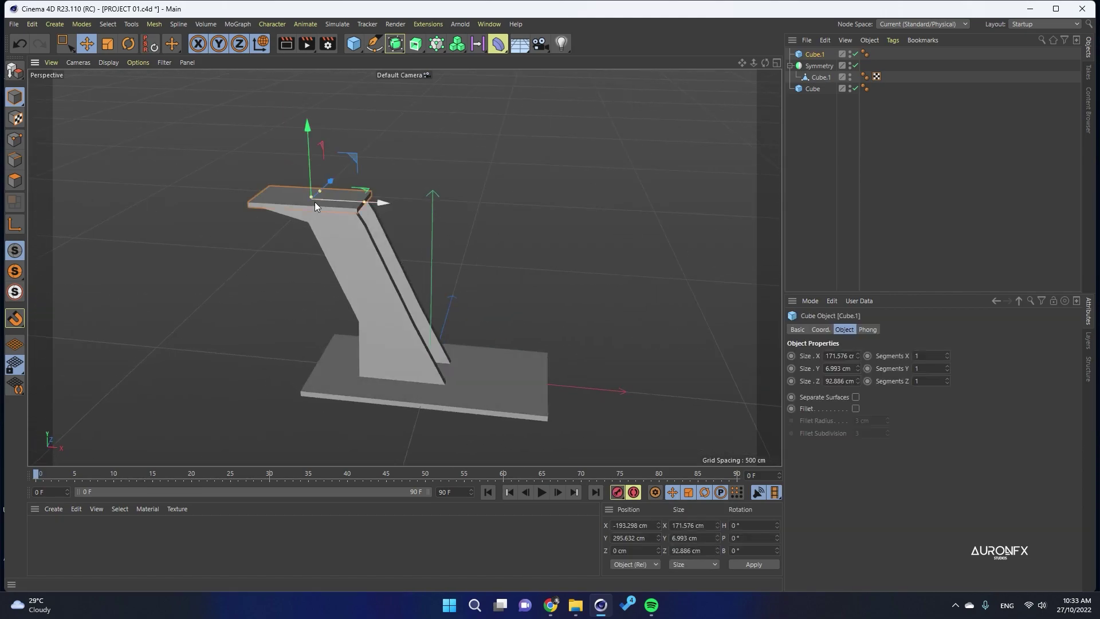
ctrl+drag(305, 157, 307, 215)
drag(387, 266, 395, 235)
scroll(398, 232, up, 3)
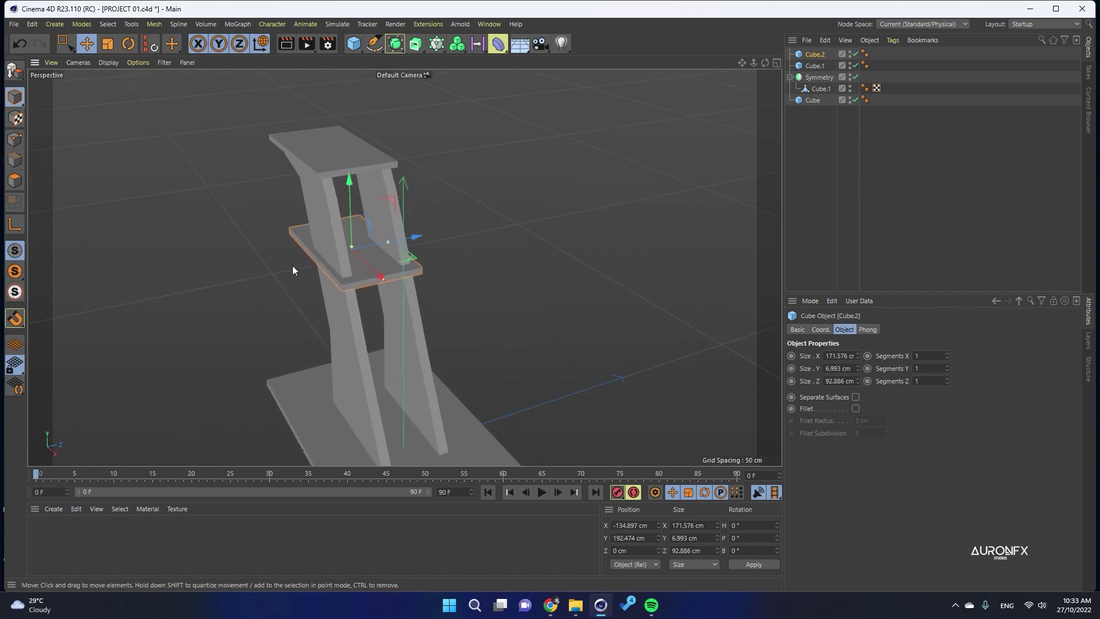
Shorten the middle shelf to about 61 cm along X and reposition it at the front of the supports.
drag(413, 236, 451, 291)
alt+drag(435, 366, 343, 355)
drag(484, 298, 503, 291)
drag(491, 292, 465, 299)
drag(476, 299, 491, 295)
drag(575, 319, 470, 320)
drag(511, 282, 584, 324)
drag(514, 158, 515, 143)
Widen the shelf to about 153 cm along Z, offset it to one side and lower it on the supports.
ctrl+drag(578, 209, 530, 256)
drag(424, 271, 457, 279)
drag(453, 250, 512, 209)
alt+drag(442, 269, 349, 366)
drag(562, 266, 525, 267)
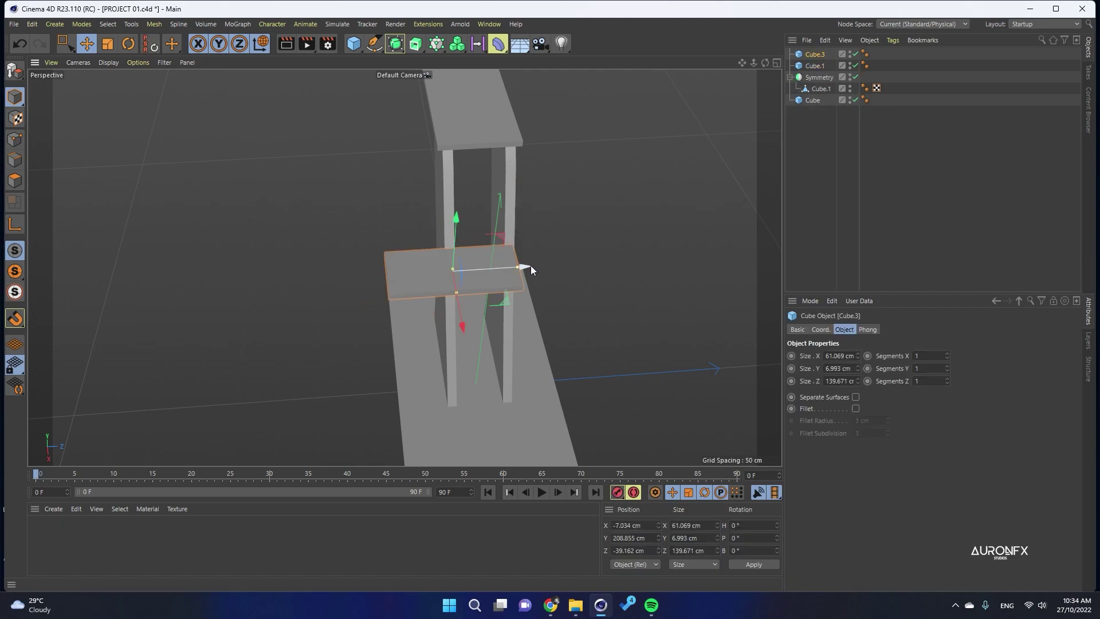
drag(530, 266, 504, 274)
alt+drag(480, 328, 479, 281)
drag(447, 188, 475, 253)
Duplicate the lower shelf and place the copy higher at about Y 239 cm, offset to the opposite side.
ctrl+drag(449, 234, 528, 198)
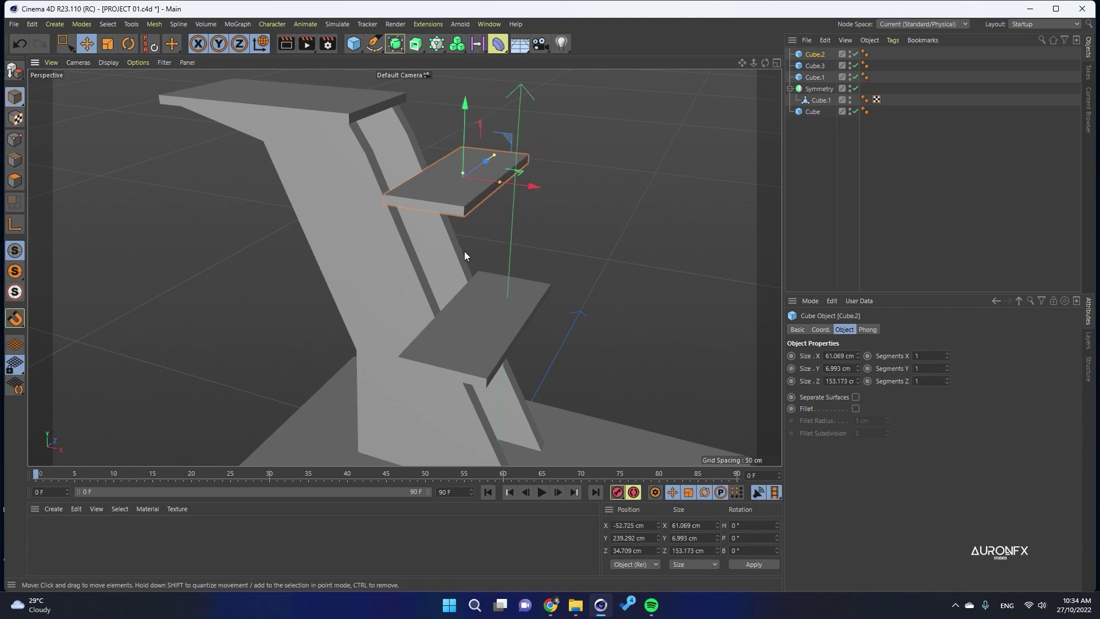
alt+drag(449, 256, 71, 252)
drag(333, 185, 438, 201)
Resize the upper shelf to about 82.3 by 184 cm and deepen the lower shelf to about 70.1 cm, adjusting their positions.
click(309, 247)
alt+drag(279, 253, 497, 201)
click(497, 201)
drag(413, 188, 399, 192)
drag(418, 186, 409, 188)
drag(394, 193, 390, 194)
click(323, 246)
drag(300, 255, 293, 257)
drag(262, 263, 431, 324)
click(433, 203)
drag(445, 204, 447, 198)
alt+drag(407, 292, 502, 270)
alt+drag(259, 249, 360, 63)
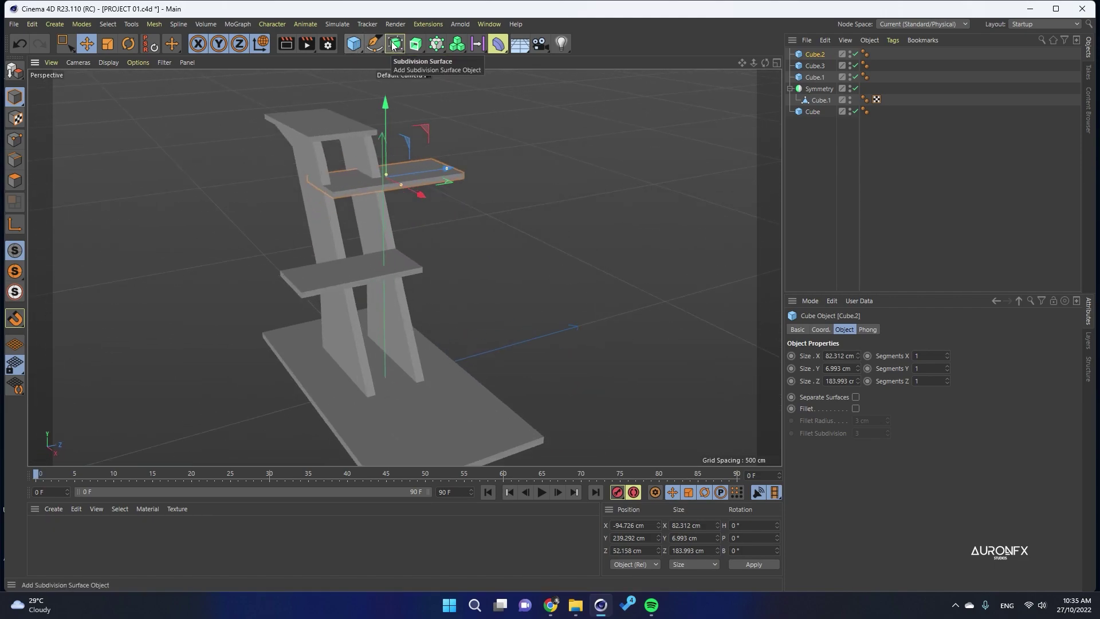
Add a Cloner object and duplicate the lower shelf, positioning the copy between the supports.
click(457, 44)
click(400, 289)
scroll(403, 286, up, 5)
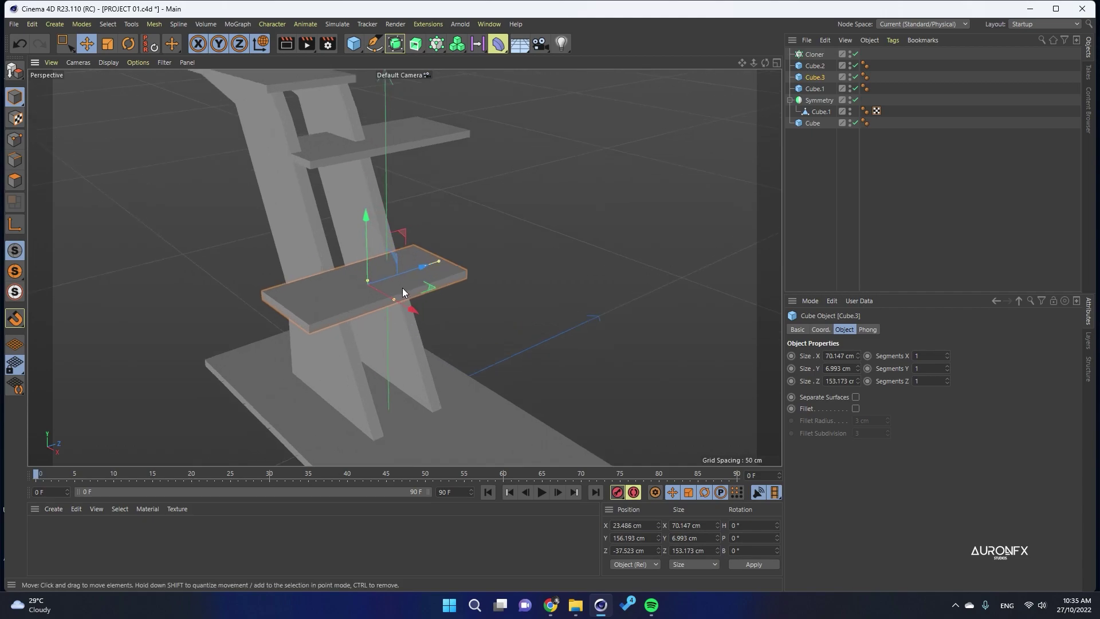
drag(412, 333, 392, 321)
alt+drag(393, 321, 440, 320)
ctrl+drag(367, 233, 367, 274)
alt+drag(367, 273, 381, 292)
drag(371, 323, 403, 337)
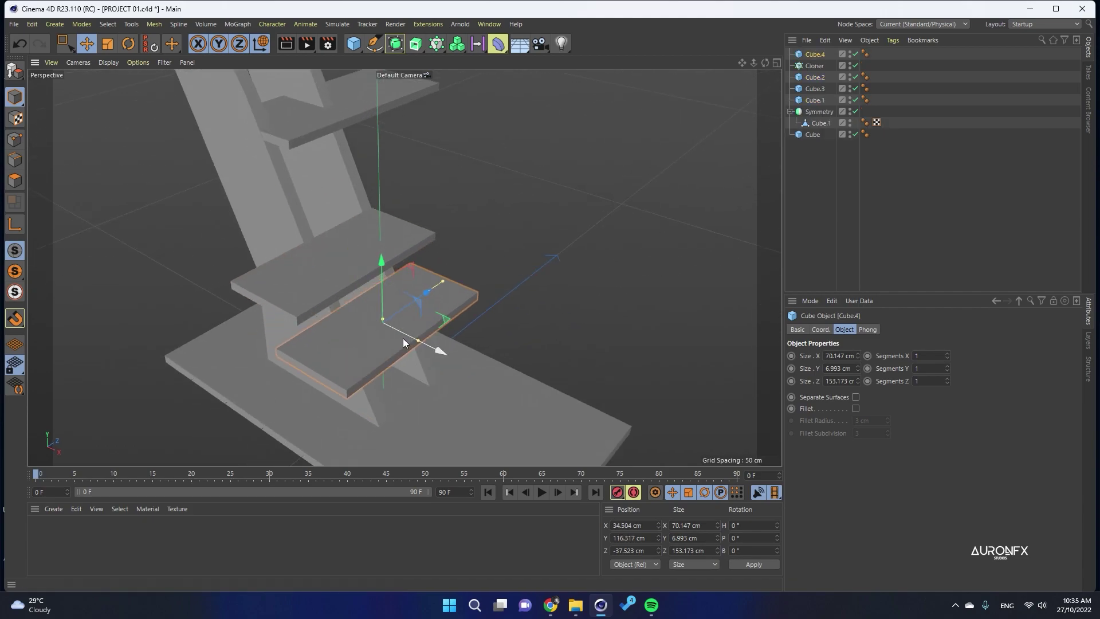
scroll(408, 312, up, 3)
drag(413, 299, 413, 219)
Scale the copied shelf down to a small step about 25.9 by 56.5 cm and align it with the supports.
click(108, 43)
drag(309, 171, 176, 179)
click(87, 44)
alt+drag(355, 247, 338, 137)
drag(395, 181, 400, 182)
Nest the small step under the Cloner and set the cloning mode to Linear.
drag(815, 55, 815, 67)
click(814, 55)
click(873, 355)
click(875, 379)
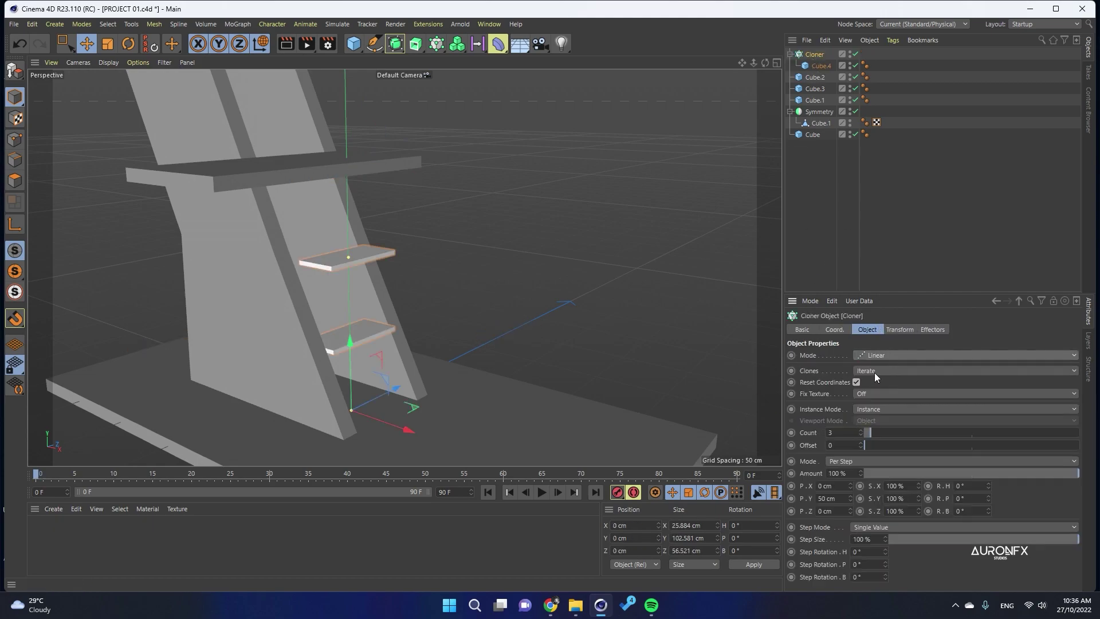
Raise the linear clones and position the steps beside the lower shelf, outside the leaning supports.
click(863, 354)
click(860, 340)
drag(350, 340, 332, 104)
alt+drag(312, 165, 328, 220)
drag(386, 142, 422, 195)
drag(419, 113, 381, 157)
drag(401, 202, 381, 198)
drag(318, 135, 360, 140)
Set the Cloner's per-step offset to -10 cm in Y and about 15 cm in X to form a descending stair.
click(819, 497)
text(-)
key(Return)
double_click(823, 499)
text(10)
key(Return)
drag(850, 486, 850, 477)
Reposition the stair at the lower shelf's edge and increase the clone count to 11.
alt+drag(378, 212, 436, 266)
click(817, 66)
scroll(469, 397, down, 6)
scroll(476, 316, up, 6)
drag(484, 314, 431, 277)
click(455, 311)
scroll(434, 279, down, 3)
drag(872, 433, 885, 431)
scroll(277, 221, down, 2)
alt+drag(277, 221, 312, 163)
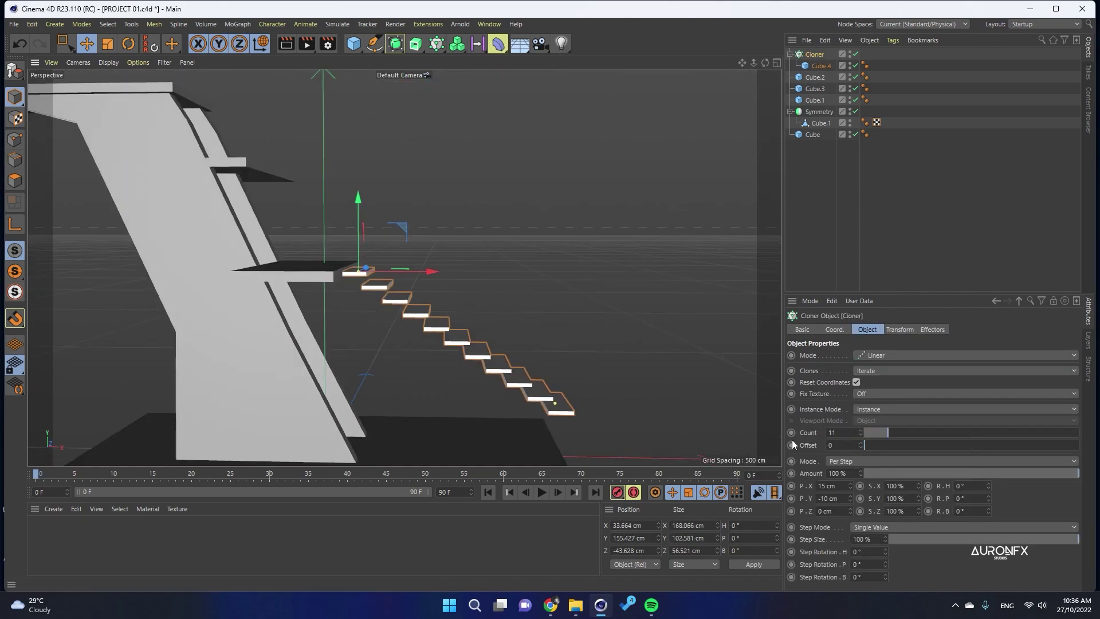
Fine-tune the stair's X step offset, position and clone count so it runs from the lower shelf to the base plate.
drag(850, 487, 850, 481)
alt+drag(367, 287, 366, 326)
drag(861, 431, 861, 427)
scroll(475, 321, down, 2)
alt+drag(475, 320, 280, 367)
key(ctrl+z)
drag(517, 234, 554, 229)
alt+drag(469, 304, 451, 138)
drag(898, 432, 879, 431)
click(861, 430)
click(862, 430)
Duplicate the staircase Cloner and position the copy between the lower and upper shelves.
scroll(410, 162, up, 3)
alt+drag(411, 163, 281, 214)
click(437, 190)
alt+drag(479, 330, 506, 306)
click(482, 216)
drag(530, 203, 556, 247)
Make the lower shelf editable and extend its end points to lengthen it to about 217.2 cm beneath the second staircase.
click(487, 336)
click(15, 71)
click(15, 139)
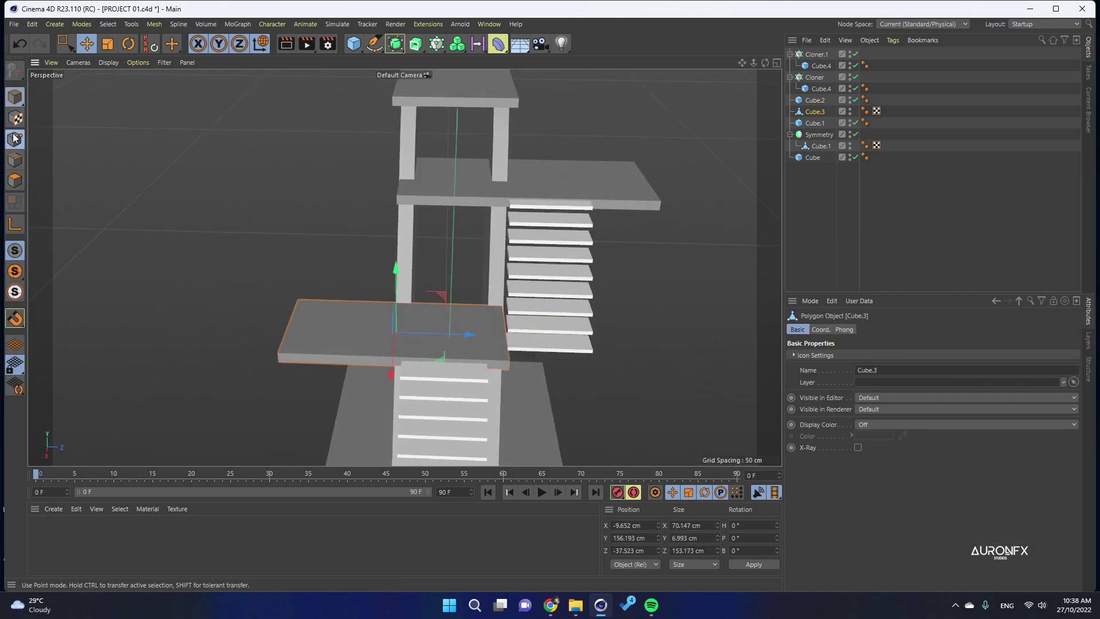
click(65, 44)
drag(482, 285, 544, 395)
drag(576, 338, 669, 344)
click(15, 97)
Adjust the second staircase's position between the two shelves and save the project.
mouse_move(469, 189)
alt+mouse_down()
mouse_move(324, 143)
mouse_move(367, 206)
mouse_move(473, 210)
alt+mouse_up()
click(427, 215)
click(400, 250)
drag(358, 230, 395, 228)
alt+drag(395, 228, 581, 213)
click(516, 183)
scroll(624, 266, down, 5)
key(ctrl+s)
Duplicate the staircase again, rotate the copy to a 90° heading and place it between the upper shelf and the top plate.
alt+drag(407, 302, 505, 272)
scroll(483, 279, up, 4)
click(484, 278)
drag(557, 230, 645, 260)
click(128, 45)
drag(762, 526, 618, 521)
text(90)
key(Return)
key(e)
scroll(567, 192, up, 4)
drag(572, 172, 570, 183)
drag(578, 289, 545, 304)
Make the upper shelf editable and extend its outer end face outward to deepen the shelf.
click(546, 349)
key(c)
click(15, 180)
alt+drag(452, 312, 526, 333)
click(518, 351)
alt+drag(533, 201, 610, 209)
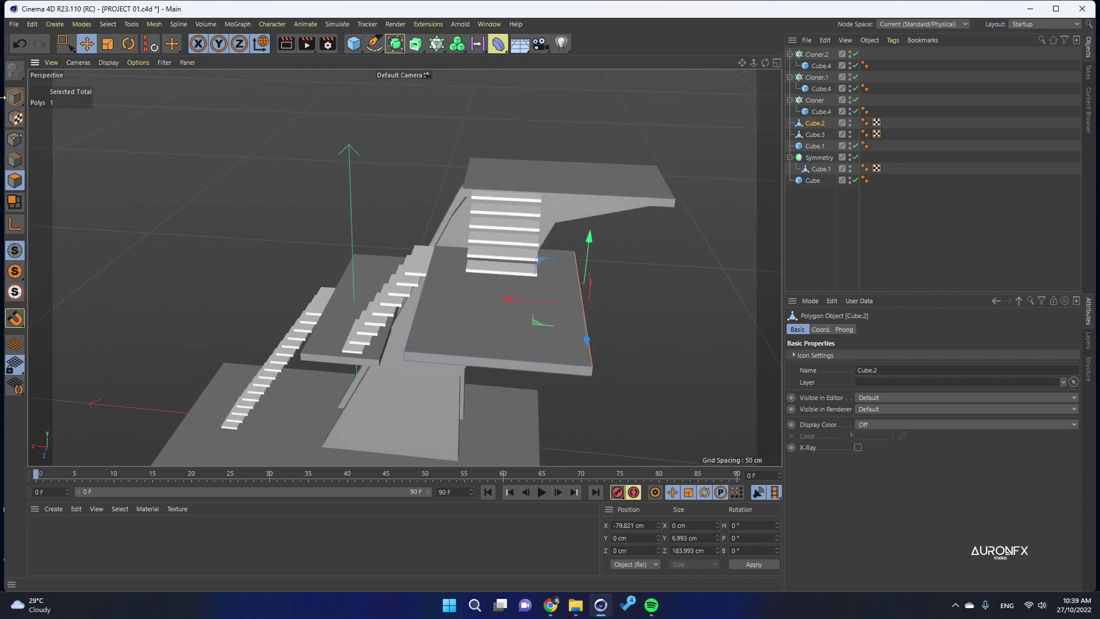
click(15, 97)
Reposition the rotated third staircase against the top plate and adjust its clone count to fit the height.
click(520, 227)
drag(434, 192, 475, 194)
drag(550, 144, 552, 143)
click(859, 436)
click(860, 435)
click(859, 436)
alt+drag(332, 321, 484, 286)
alt+drag(430, 200, 588, 225)
click(498, 207)
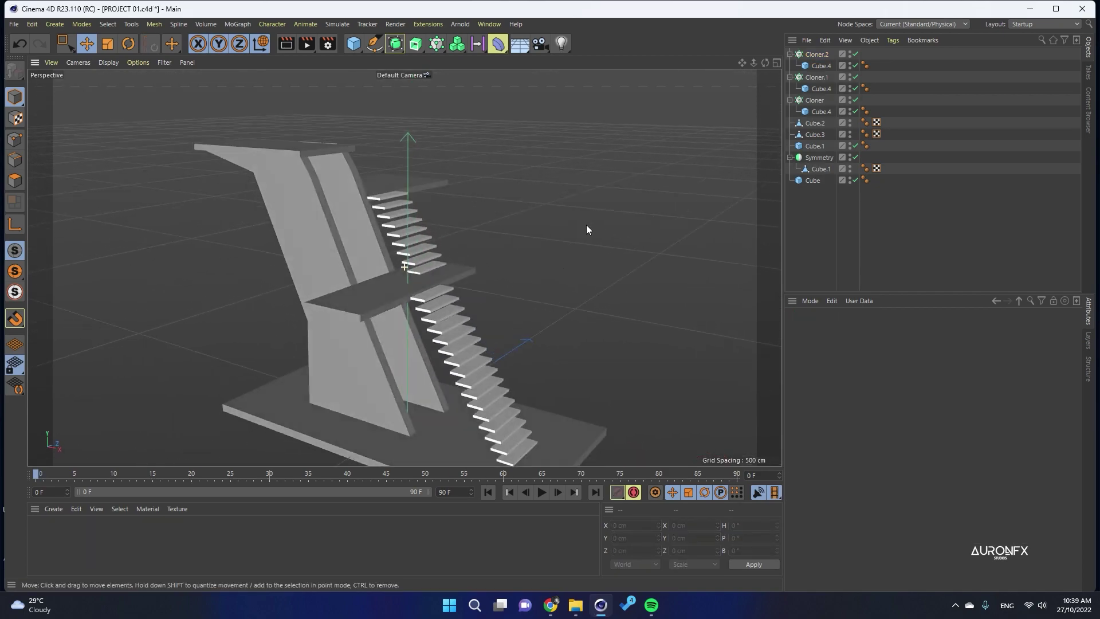
Add a cube beside the lowest staircase and shape it into a slim side rail of about 200 by 12.2 by 6.3 cm.
alt+right_drag(588, 224, 417, 269)
alt+drag(417, 269, 439, 302)
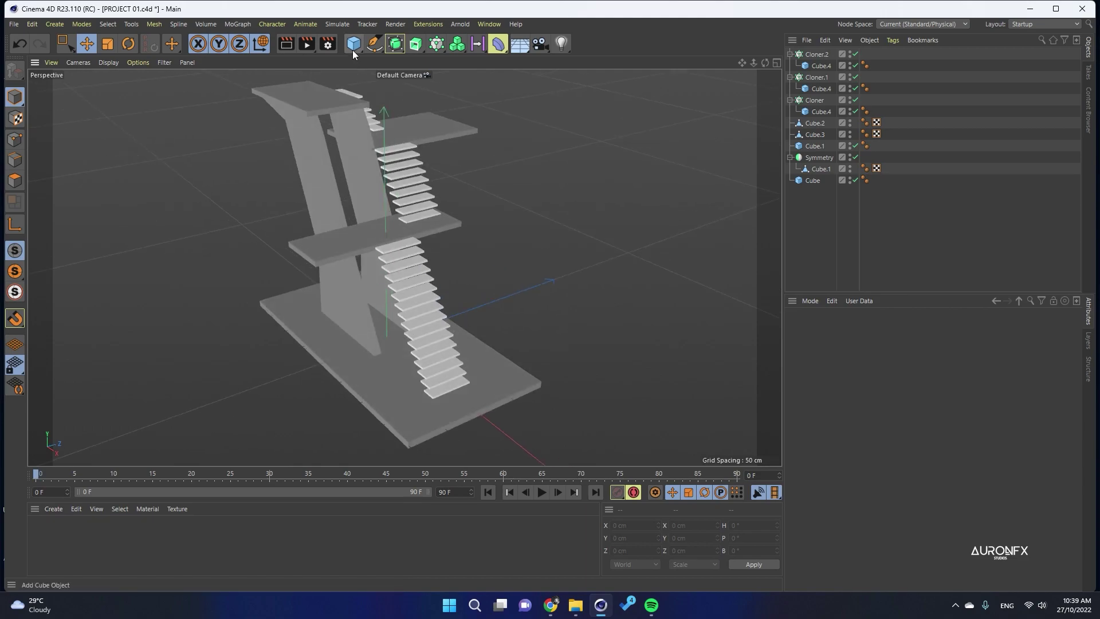
click(353, 44)
alt+drag(286, 356, 322, 325)
drag(400, 342, 373, 356)
drag(365, 312, 474, 324)
drag(405, 230, 395, 338)
scroll(401, 320, up, 2)
drag(402, 313, 390, 333)
Tilt the side rail about 57.7° along the lowest staircase and place a copy on the stair's opposite side.
key(r)
key(e)
scroll(390, 332, up, 3)
key(w)
drag(414, 373, 427, 405)
drag(412, 335, 405, 338)
drag(425, 320, 476, 253)
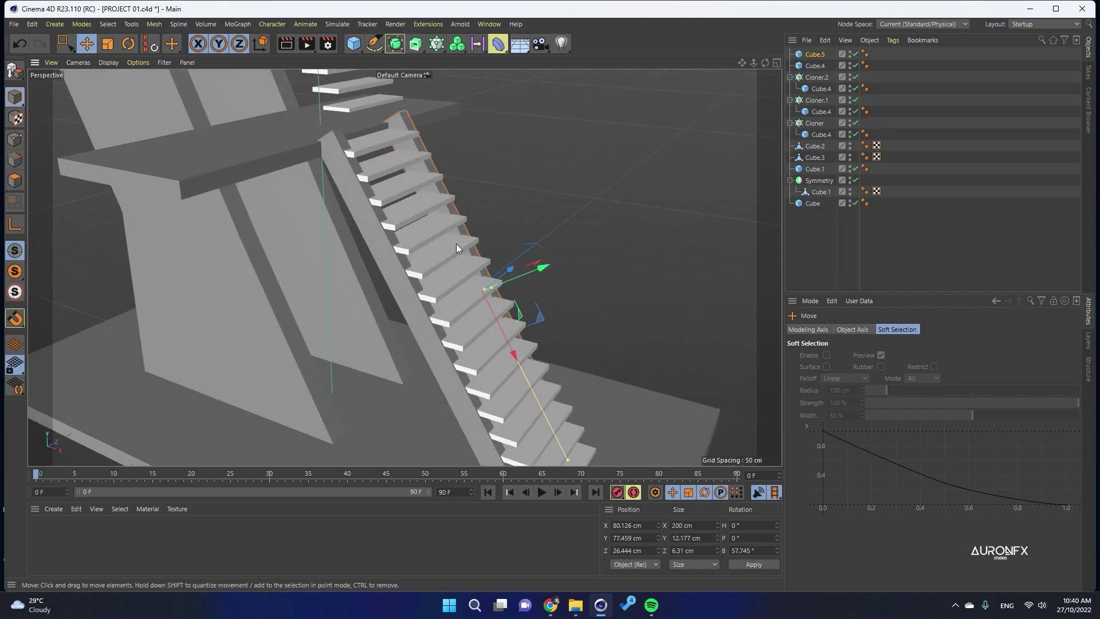
Make both side rails of the lowest staircase editable and prepare their points for rectangle selection.
click(9, 70)
shift+click(345, 169)
click(15, 71)
click(14, 139)
click(66, 43)
Move the upper end points of both side rails to fit them against the lower shelf's edge.
alt+drag(275, 189, 366, 137)
drag(350, 93, 487, 167)
drag(375, 143, 394, 178)
drag(387, 105, 381, 154)
scroll(395, 128, up, 4)
drag(447, 202, 451, 202)
scroll(269, 195, down, 5)
click(15, 97)
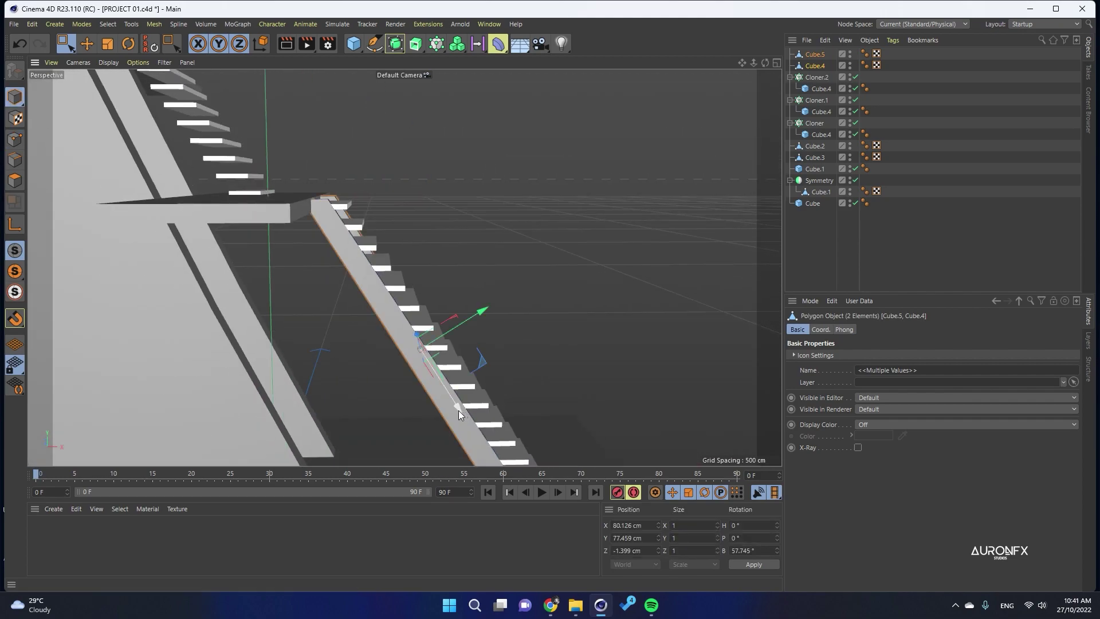
Merge the two side rails into one object and copy it up to the second staircase.
scroll(265, 231, down, 3)
scroll(265, 233, down, 2)
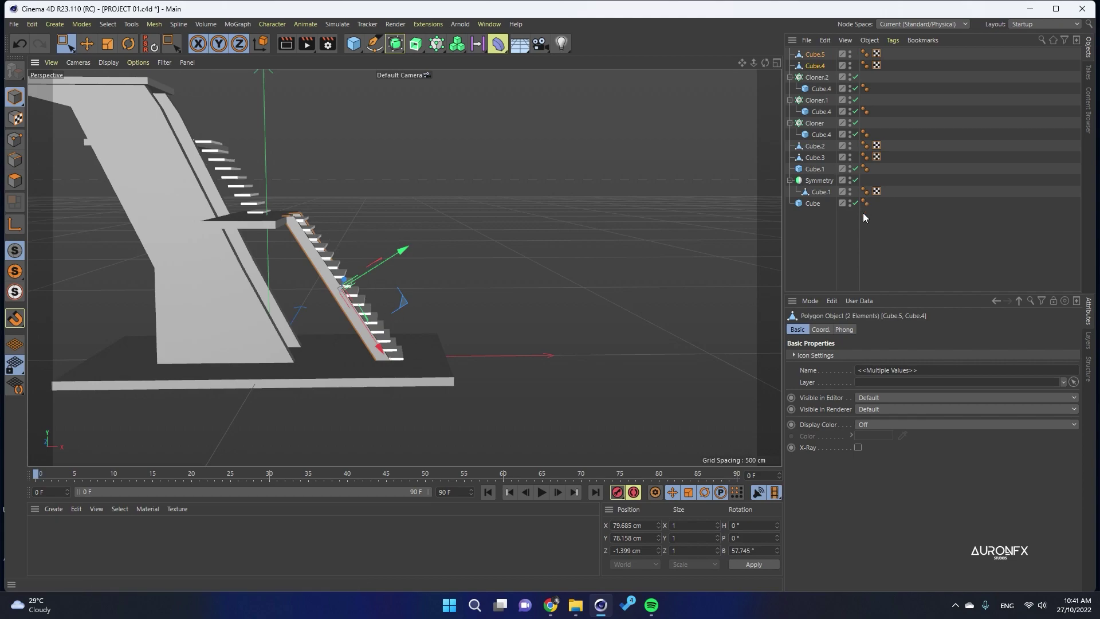
right_click(821, 66)
click(888, 416)
alt+drag(469, 195, 349, 182)
scroll(350, 182, up, 5)
ctrl+drag(455, 376, 454, 275)
drag(512, 317, 426, 272)
drag(388, 211, 388, 177)
drag(450, 254, 438, 252)
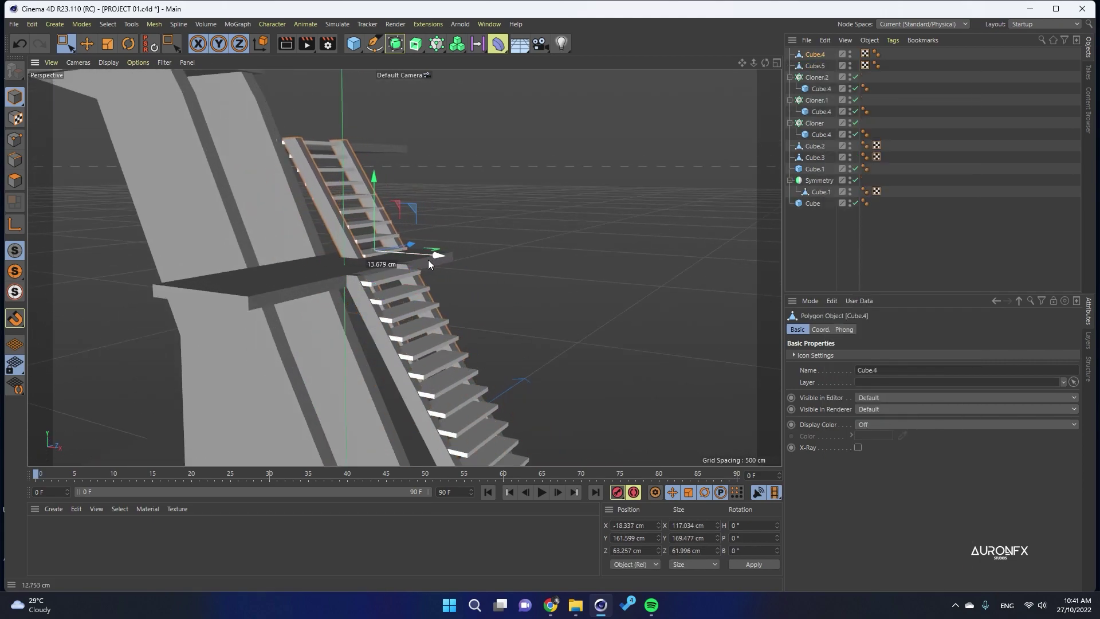
Align the copied side rails and the second staircase so the rails run along both sides of the steps.
alt+drag(436, 126, 424, 197)
scroll(355, 258, up, 3)
drag(472, 379, 460, 374)
alt+drag(460, 374, 355, 327)
mouse_move(495, 390)
mouse_down()
mouse_move(409, 408)
mouse_move(492, 395)
mouse_up()
drag(502, 388, 510, 387)
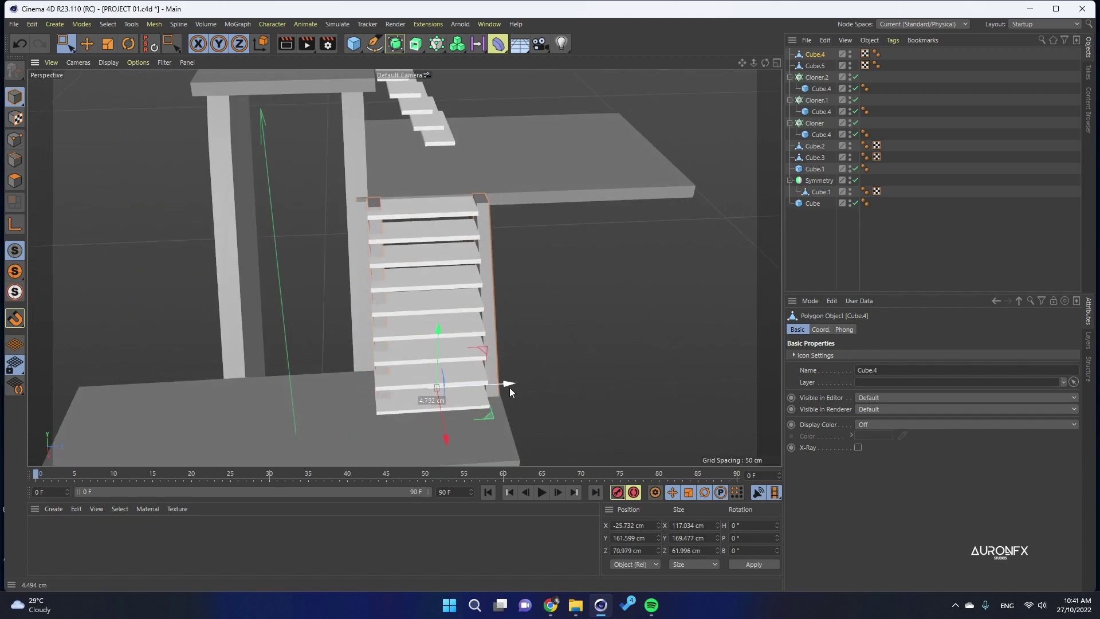
click(463, 275)
drag(491, 205, 498, 205)
alt+drag(459, 328, 322, 276)
click(321, 276)
scroll(315, 275, down, 3)
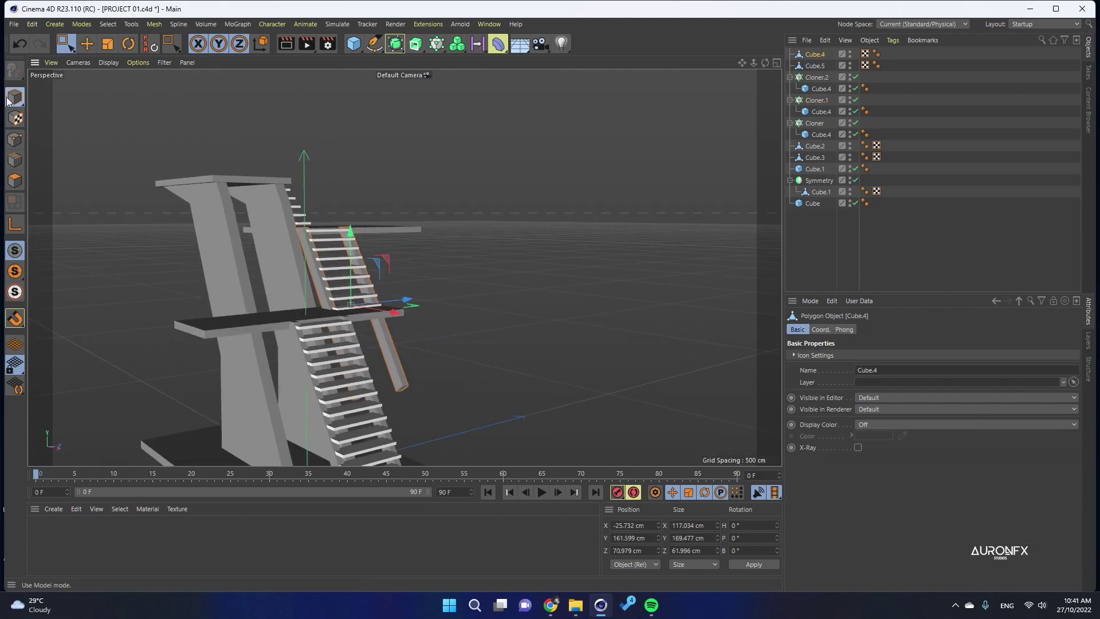
Cut the copied rails at the lower shelf, delete the ends extending below it, and select the lower shelf.
click(15, 139)
scroll(187, 268, down, 2)
scroll(334, 304, up, 2)
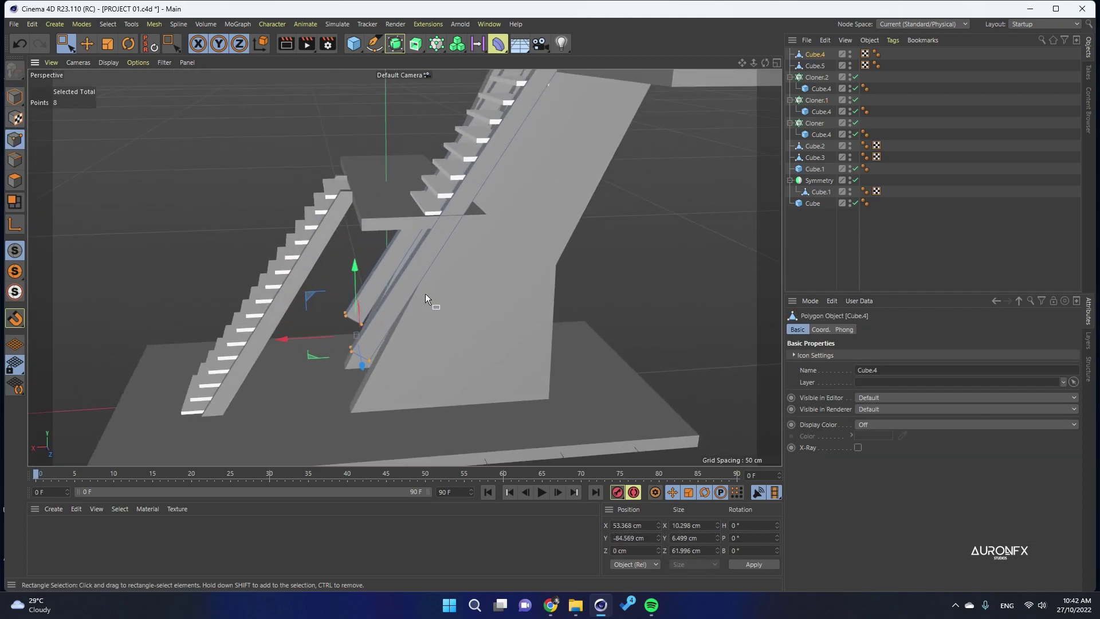
key(k)
key(l)
alt+drag(442, 184, 515, 258)
click(66, 44)
key(Delete)
scroll(460, 235, up, 5)
click(15, 97)
click(205, 199)
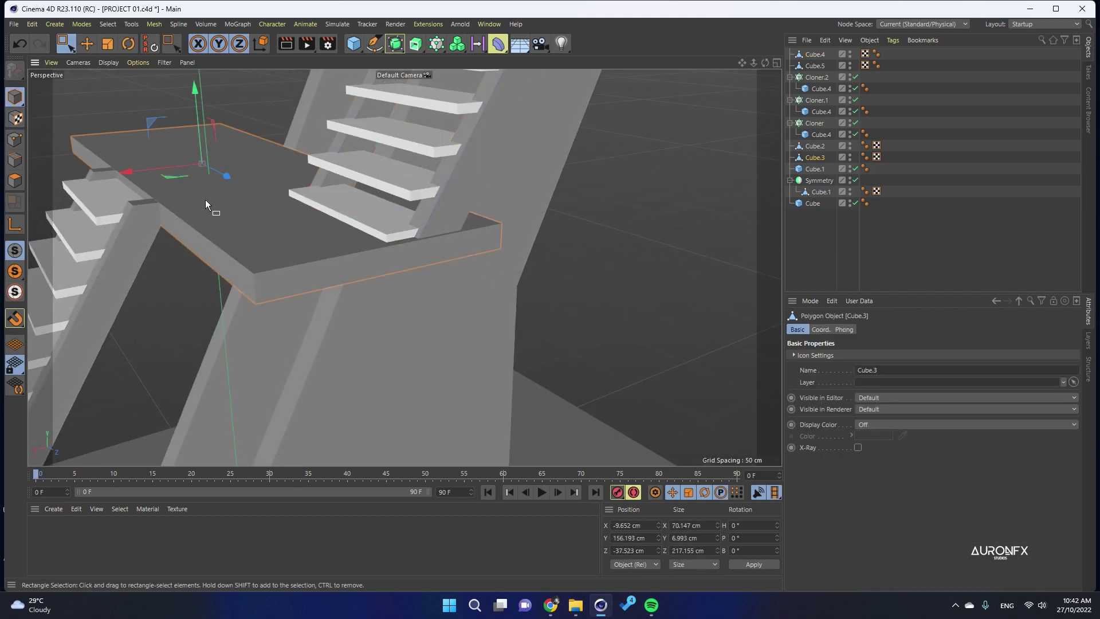
Copy the side rails of the second staircase and rotate the copy to a heading of 90°.
scroll(447, 408, down, 4)
alt+drag(447, 408, 401, 338)
click(86, 44)
click(189, 166)
alt+drag(504, 229, 349, 287)
click(473, 241)
key(r)
ctrl+drag(434, 248, 502, 243)
drag(751, 526, 721, 527)
text(90)
key(Return)
Move the rotated rails to the top staircase and align them along both sides of its steps.
click(86, 43)
drag(462, 222, 509, 197)
alt+drag(404, 266, 335, 292)
scroll(395, 241, up, 6)
drag(351, 234, 354, 320)
mouse_move(351, 280)
alt+mouse_down()
mouse_move(362, 299)
mouse_move(348, 287)
alt+mouse_up()
drag(318, 371, 312, 376)
drag(382, 372, 387, 376)
drag(342, 306, 401, 354)
scroll(333, 317, down, 5)
Select the copied rails' lower end points and shift them to fit the shelf at the foot of the top staircase.
click(15, 139)
click(66, 43)
drag(348, 255, 349, 225)
drag(300, 294, 312, 292)
drag(368, 240, 368, 238)
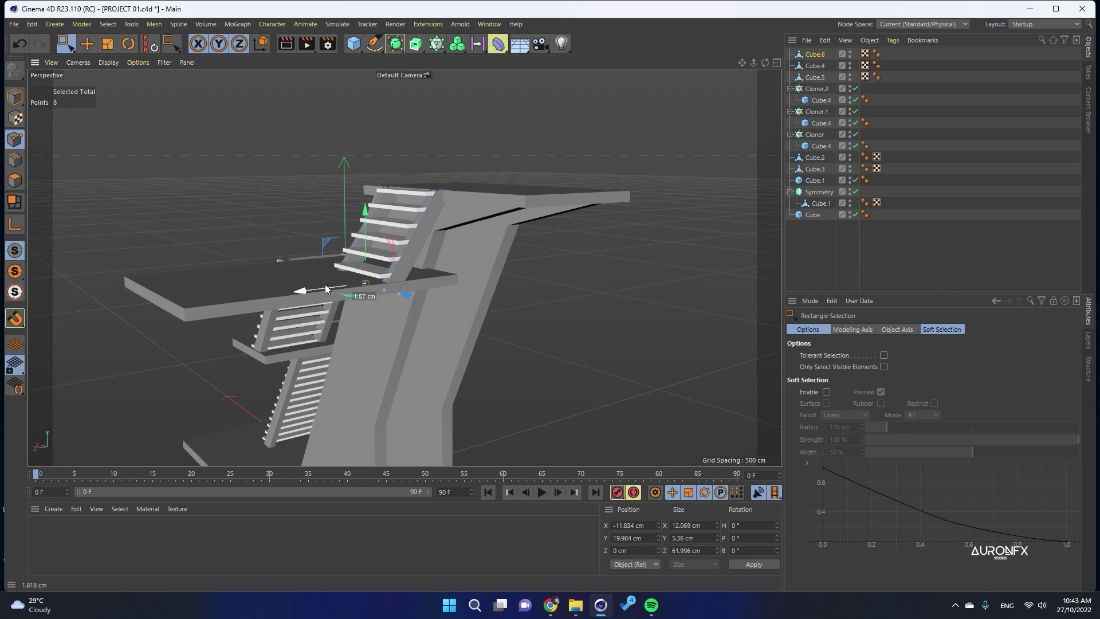
click(15, 97)
Inspect the completed staircase rails and save the project.
alt+drag(640, 285, 373, 384)
scroll(438, 287, down, 6)
scroll(372, 383, up, 5)
click(87, 43)
key(ctrl+s)
Add a rectangle spline, scale it down and raise it to the level of the staircase above the lower shelf.
click(353, 43)
click(373, 43)
click(496, 142)
click(108, 44)
drag(108, 102, 59, 68)
click(87, 44)
drag(421, 283, 509, 166)
scroll(510, 166, up, 5)
Round the rectangle's corners with a 10 cm radius and set its height to about 50.2 cm.
click(818, 54)
click(859, 380)
drag(892, 368, 891, 404)
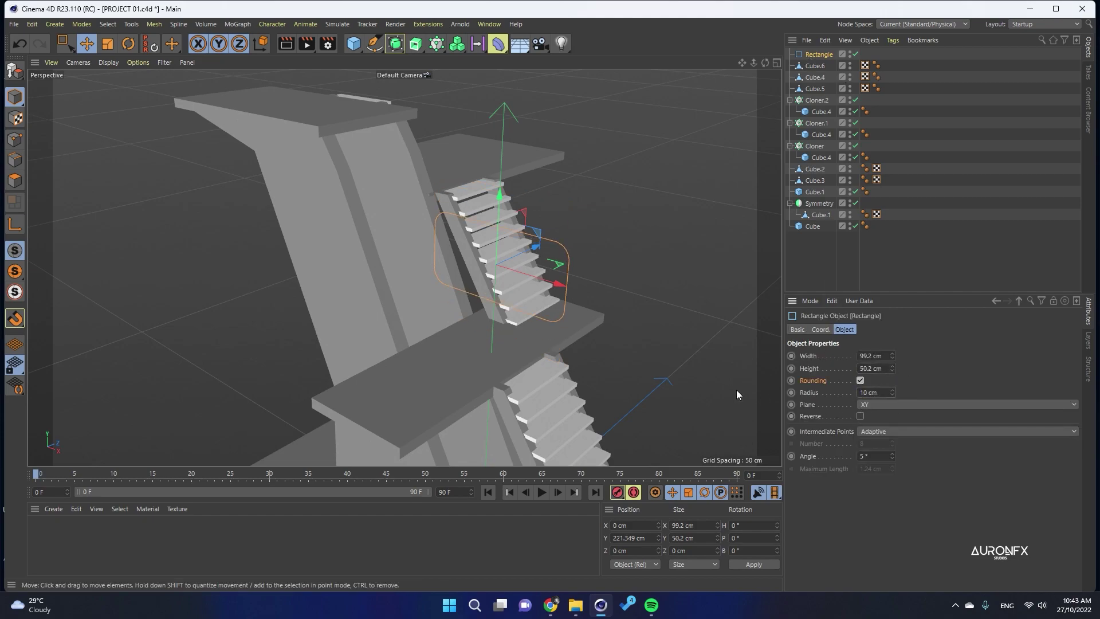
Rotate the rounded rectangle to a heading of 90°.
key(r)
drag(503, 279, 579, 270)
scroll(469, 338, down, 3)
alt+drag(469, 338, 378, 312)
double_click(742, 526)
text(90)
Move the rounded rectangle down and across so it stands along the lower shelf's outer edge.
click(87, 44)
drag(471, 213, 469, 276)
drag(454, 306, 462, 317)
drag(529, 324, 436, 343)
drag(381, 307, 380, 287)
Create a Sweep that uses a new circle spline as profile and the rounded rectangle as path.
alt+drag(354, 351, 384, 372)
drag(416, 44, 453, 97)
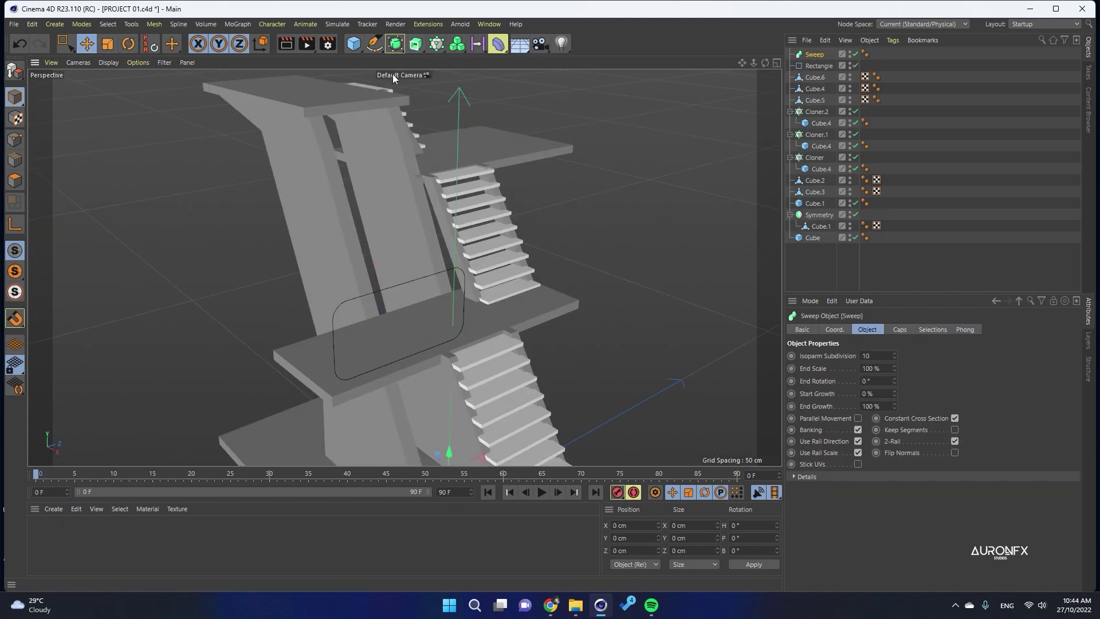
drag(375, 44, 487, 74)
click(814, 78)
drag(815, 79, 813, 66)
Set the radius of the sweep's circle profile to 1 cm.
double_click(867, 379)
text(5)
key(Return)
double_click(867, 382)
text(1)
key(Return)
Scale the rounded rectangle down to about 45 cm high and lower it onto the shelf.
alt+drag(457, 309, 424, 338)
click(825, 78)
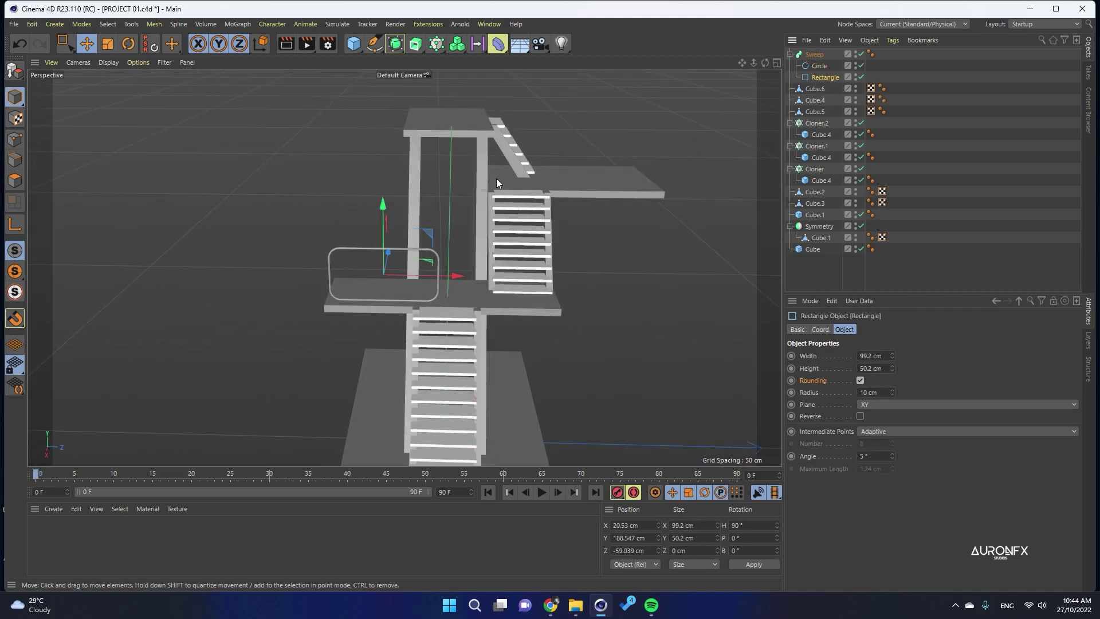
scroll(378, 276, up, 5)
click(107, 44)
drag(463, 273, 440, 272)
key(e)
drag(370, 206, 369, 213)
Set the rounded rectangle's width to about 75.8 cm and align the railing frame with the shelf's outer corner.
click(816, 78)
drag(893, 358, 893, 359)
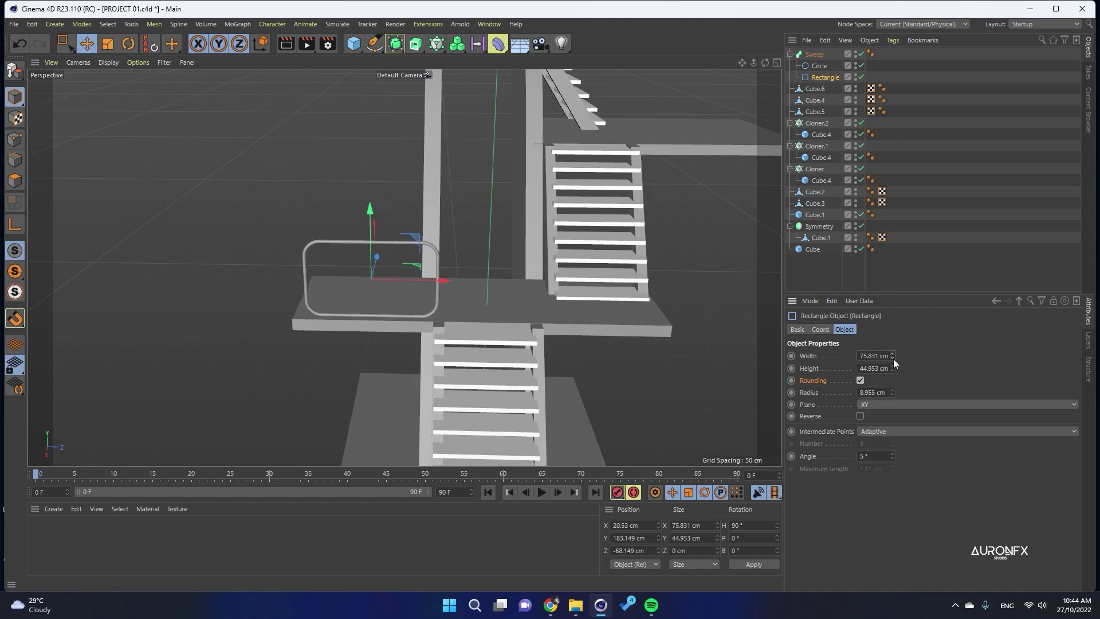
drag(442, 280, 429, 281)
alt+drag(431, 332, 488, 324)
drag(473, 263, 474, 263)
alt+drag(472, 363, 497, 303)
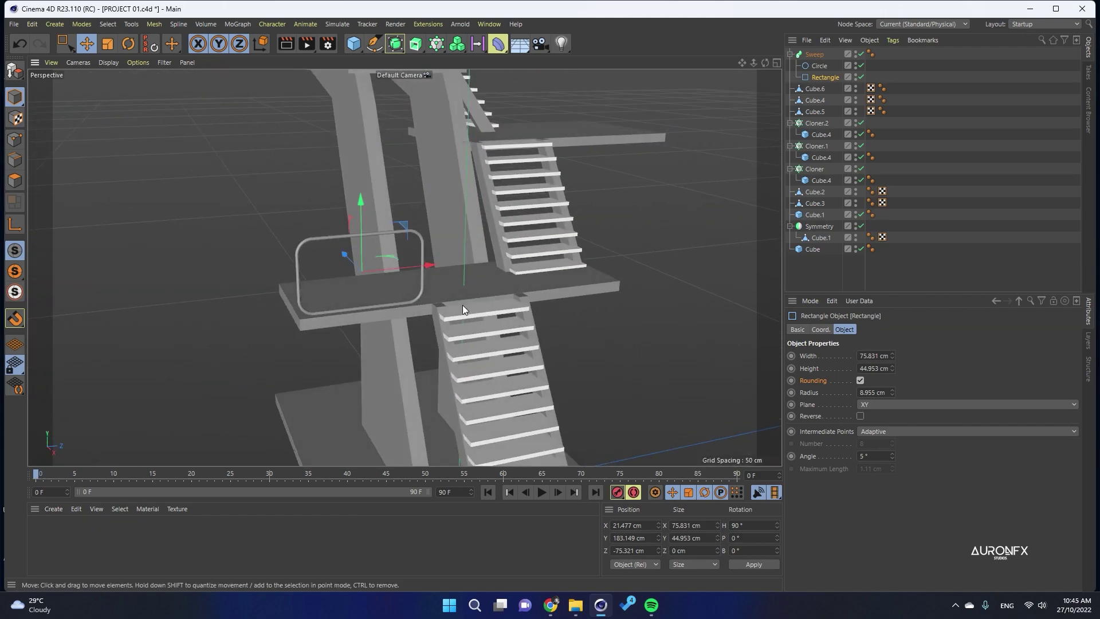
Add a primitive for the railing's crossbar and move it up and across to the railing frame.
drag(356, 46, 510, 57)
scroll(494, 189, down, 3)
drag(445, 378, 447, 232)
drag(464, 195, 446, 190)
drag(488, 287, 358, 292)
scroll(871, 406, down, 3)
drag(353, 269, 352, 229)
scroll(232, 298, up, 3)
Scale the crossbar primitive down and move it inside the railing frame.
alt+drag(232, 298, 234, 338)
key(t)
drag(401, 246, 321, 213)
key(e)
scroll(286, 215, up, 3)
drag(347, 267, 387, 232)
scroll(339, 195, up, 4)
Make the crossbar editable, then scale and shift it to span the railing frame from side to side.
click(15, 71)
click(108, 43)
drag(458, 276, 482, 270)
click(87, 45)
alt+drag(232, 162, 263, 158)
mouse_move(502, 286)
mouse_down()
mouse_move(511, 300)
mouse_move(519, 281)
mouse_up()
click(108, 44)
drag(494, 255, 500, 252)
click(87, 44)
Copy the crossbar upward as a second bar and group all railing parts under a null.
scroll(264, 109, down, 5)
alt+drag(291, 119, 258, 123)
scroll(320, 138, up, 4)
ctrl+drag(349, 204, 351, 166)
scroll(191, 166, down, 5)
drag(909, 54, 814, 102)
key(alt+g)
Move the railing group's axis onto the middle of the railing.
scroll(372, 243, down, 2)
key(l)
drag(337, 262, 337, 150)
drag(407, 210, 504, 267)
alt+drag(501, 268, 286, 269)
click(15, 224)
Create an instance of the railing group and place it at another spot along the lower shelf.
alt+drag(321, 223, 372, 221)
drag(396, 44, 441, 102)
drag(393, 236, 247, 356)
scroll(246, 355, down, 3)
alt+drag(198, 309, 381, 246)
alt+right_drag(381, 246, 862, 191)
Copy the railing instance to the upper shelf and place further copies along that shelf's edges.
ctrl+drag(311, 287, 504, 173)
alt+right_drag(504, 174, 548, 160)
drag(560, 166, 411, 163)
ctrl+drag(422, 242, 585, 274)
alt+right_drag(586, 273, 575, 221)
alt+drag(575, 221, 669, 223)
alt+drag(324, 204, 476, 117)
key(ctrl+z)
alt+right_drag(476, 117, 482, 157)
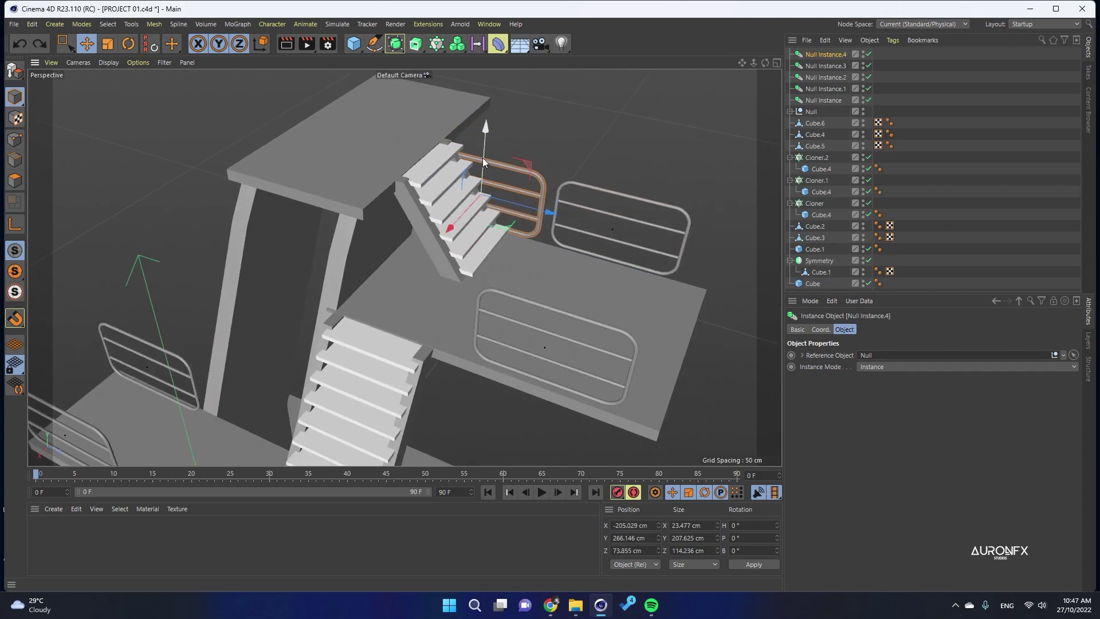
Move the newest railing copy up to the top platform with its pitch set to 0°.
drag(482, 157, 484, 133)
key(r)
drag(523, 167, 538, 218)
alt+drag(539, 216, 350, 150)
key(e)
double_click(744, 537)
text(0)
key(Return)
drag(421, 196, 362, 160)
drag(324, 87, 324, 60)
Rotate the railing copy above the top platform to a heading of 90°.
scroll(363, 241, down, 4)
scroll(361, 223, up, 4)
key(r)
drag(358, 178, 429, 168)
double_click(737, 525)
text(90)
key(Return)
Copy the rotated railing three times and distribute the copies around the top platform's edges.
key(e)
scroll(335, 108, up, 3)
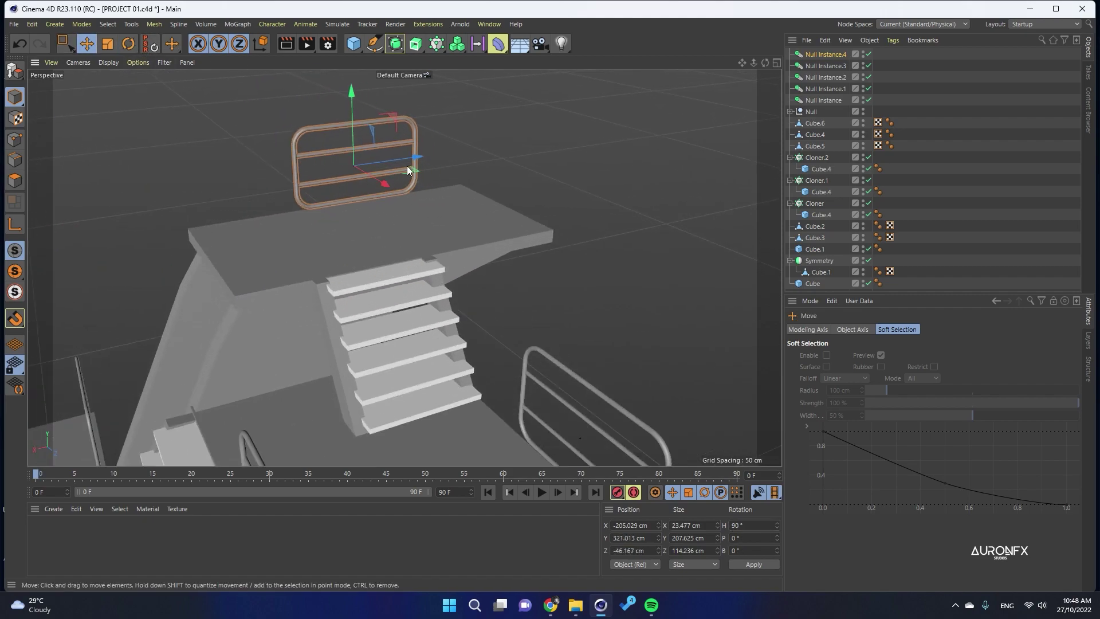
drag(426, 150, 340, 176)
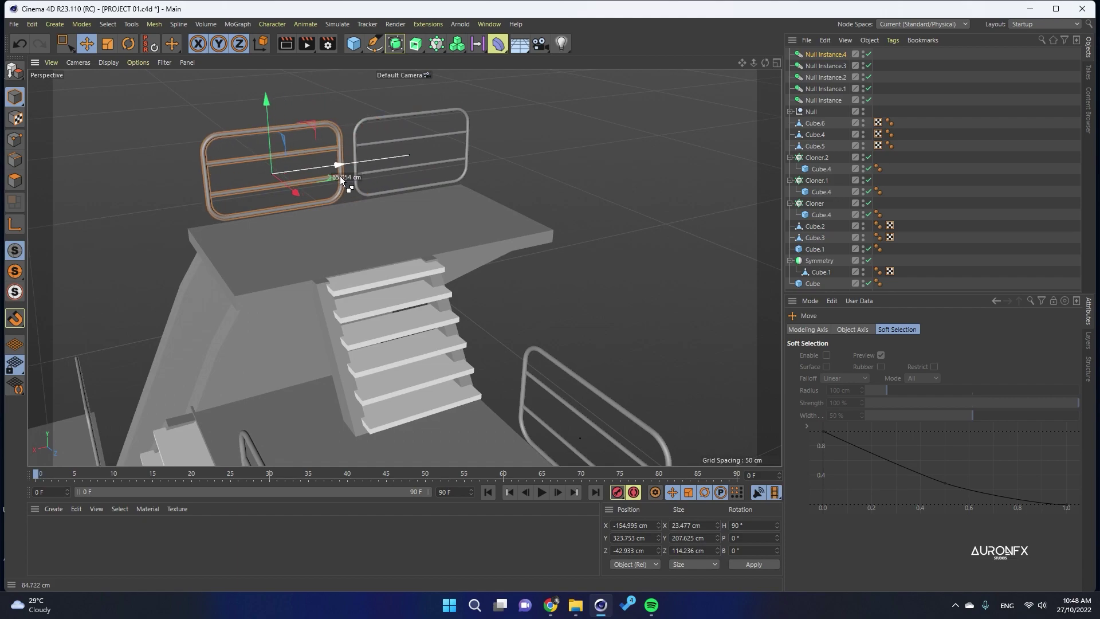
click(441, 183)
drag(470, 152, 567, 221)
ctrl+drag(458, 175, 484, 248)
ctrl+drag(541, 219, 109, 303)
Set the last railing copy's heading to 0° so it faces along the platform's adjacent side.
key(r)
drag(751, 525, 668, 538)
text(0)
key(Return)
alt+drag(366, 344, 518, 358)
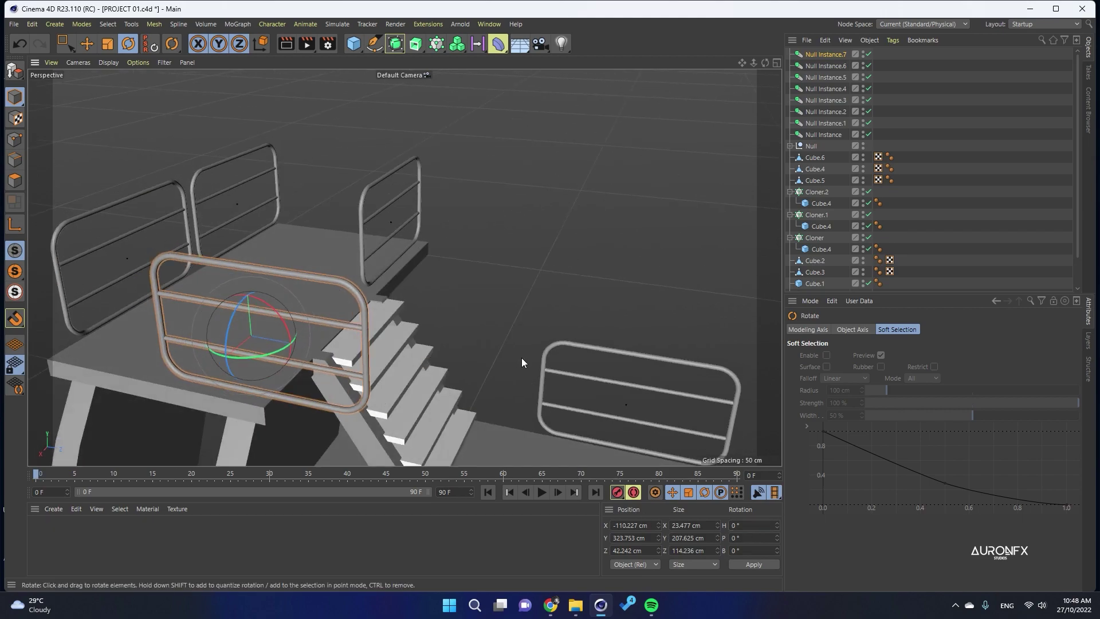
Slide the last railing copy along the top platform's edge to about Z 2.6 cm.
scroll(517, 357, down, 4)
key(e)
drag(412, 360, 344, 350)
scroll(322, 242, down, 4)
alt+drag(365, 240, 451, 219)
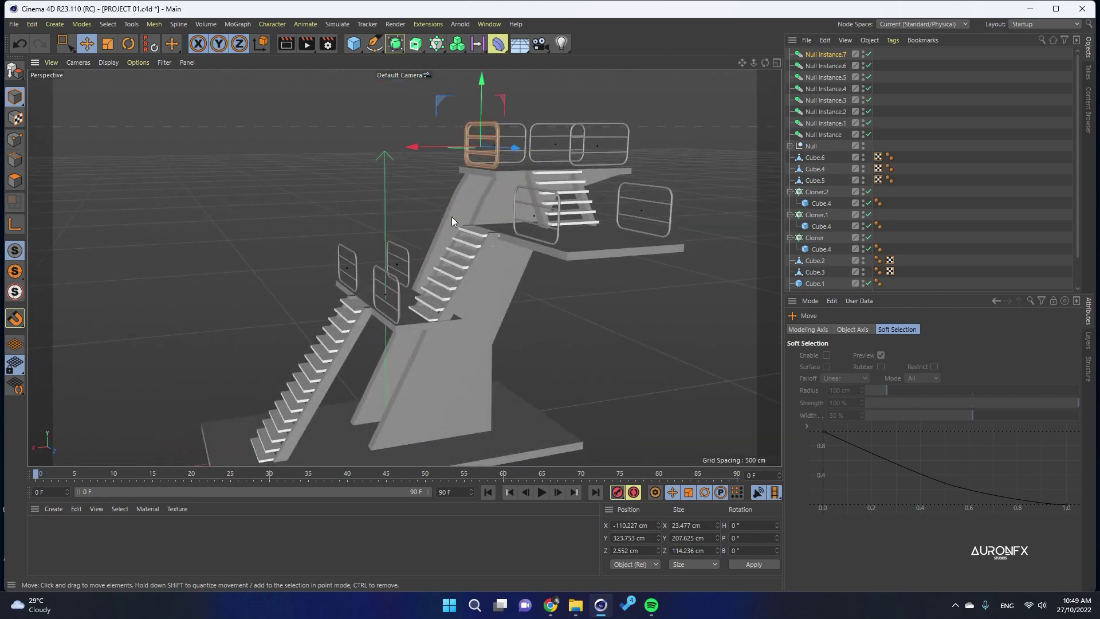
Duplicate the railing's Sweep outside its group and move the copy's rectangle spline toward the lowest staircase.
click(790, 147)
click(827, 202)
ctrl+drag(821, 181, 823, 51)
click(825, 77)
drag(388, 264, 366, 267)
alt+drag(365, 267, 429, 252)
drag(346, 198, 225, 181)
Set the rectangle spline's heading to 0° and move it beside the lowest staircase.
key(r)
drag(347, 322, 574, 301)
drag(756, 525, 538, 544)
text(0)
key(Return)
alt+drag(246, 149, 287, 178)
key(e)
scroll(286, 230, up, 3)
drag(287, 276, 188, 216)
Set the rectangle spline's bank to 50° to follow the stair slope and align it with the lowest staircase.
click(129, 44)
scroll(338, 258, down, 3)
scroll(187, 215, up, 3)
double_click(746, 551)
text(50)
key(Return)
alt+drag(258, 247, 418, 240)
key(e)
drag(418, 277, 395, 209)
Make the handrail's rectangle spline editable and delete its unneeded corner points to form an open rail.
click(15, 71)
click(15, 140)
click(65, 44)
right_click(448, 294)
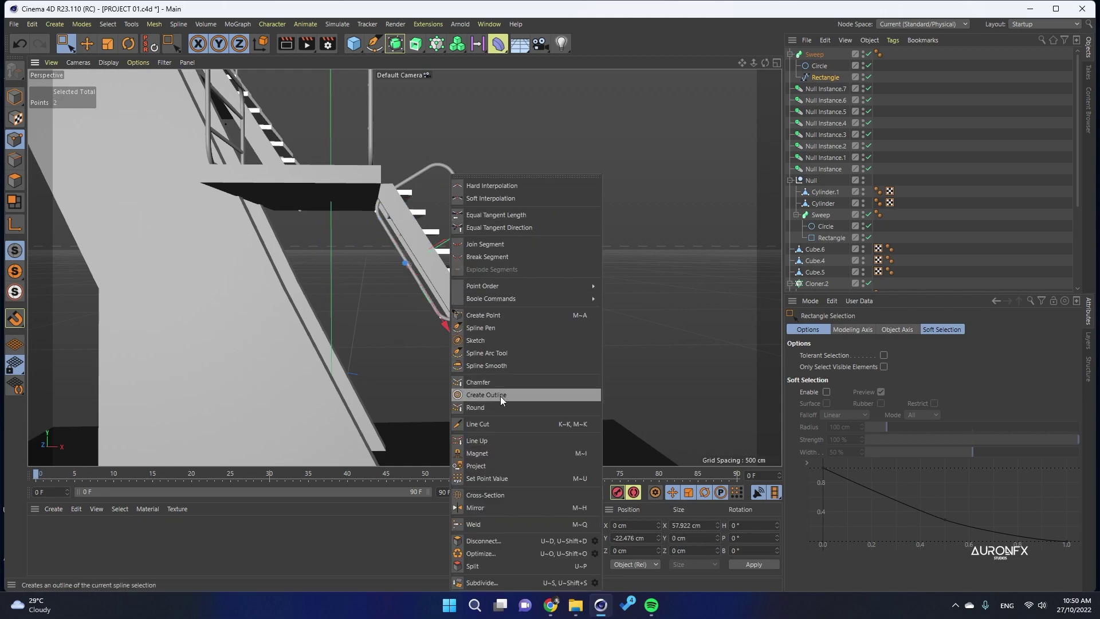
click(504, 553)
drag(371, 218, 392, 198)
key(Delete)
drag(402, 298, 454, 338)
key(Delete)
Extend the handrail's lower end points down the slope to the staircase's foot and position the rail along the stair side.
drag(450, 254, 547, 425)
scroll(283, 178, down, 5)
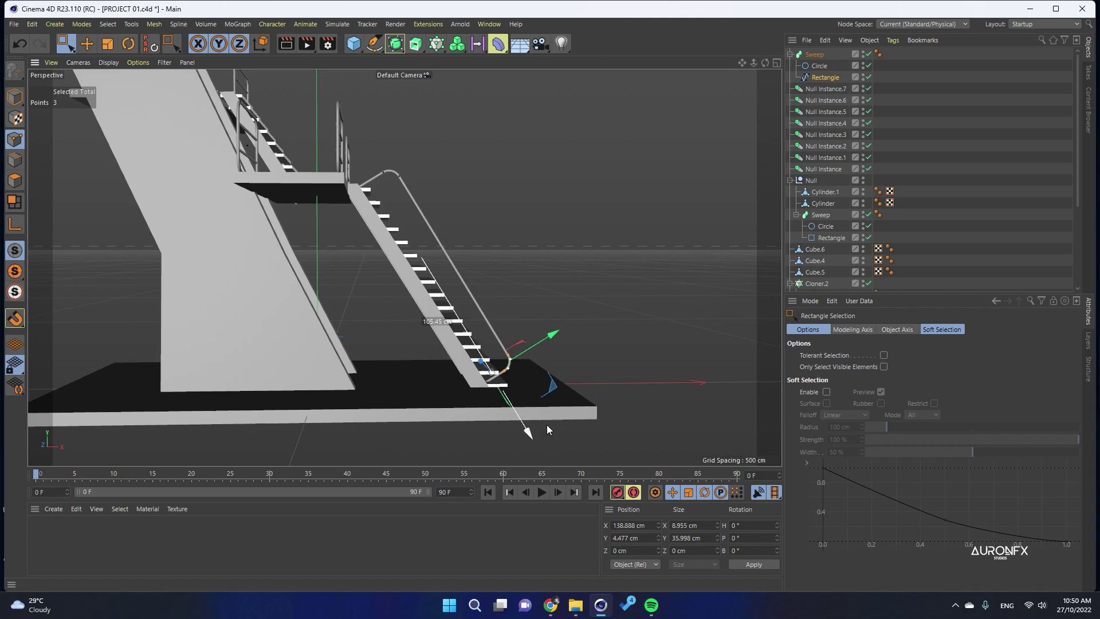
alt+drag(630, 378, 508, 398)
click(15, 96)
alt+drag(674, 338, 517, 369)
drag(651, 142, 628, 142)
Reduce the lowest staircase cloner's count to 15 steps.
alt+drag(378, 269, 467, 239)
click(668, 407)
scroll(833, 242, down, 5)
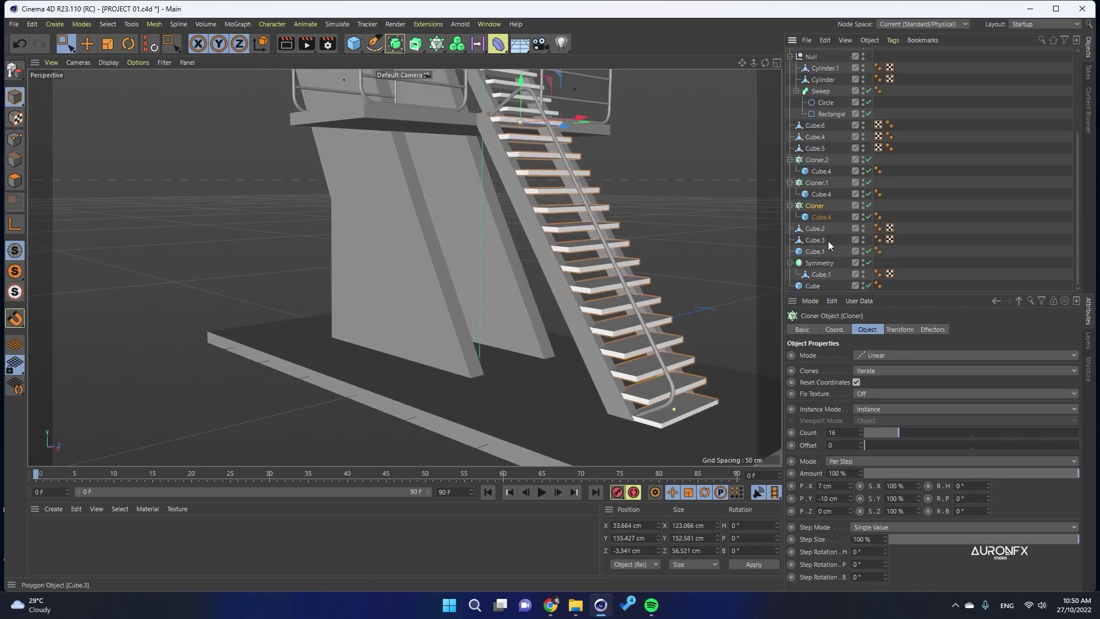
click(860, 434)
scroll(350, 350, down, 4)
alt+drag(647, 344, 503, 367)
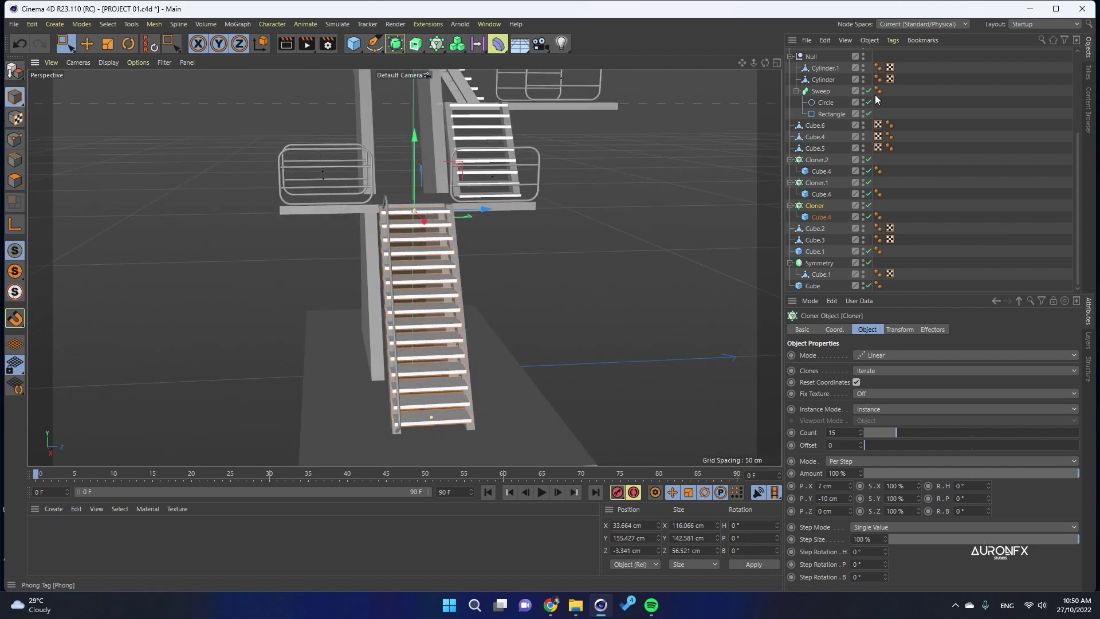
scroll(804, 198, up, 5)
click(819, 66)
drag(395, 43, 431, 92)
scroll(452, 332, up, 2)
drag(479, 374, 578, 375)
click(19, 44)
click(19, 43)
Create an instance of the handrail Sweep, place it about 56 cm across on the staircase's other side, and save the project.
click(813, 54)
click(790, 55)
drag(395, 44, 432, 91)
drag(479, 375, 548, 376)
click(825, 54)
alt+drag(548, 375, 116, 346)
key(ctrl+s)
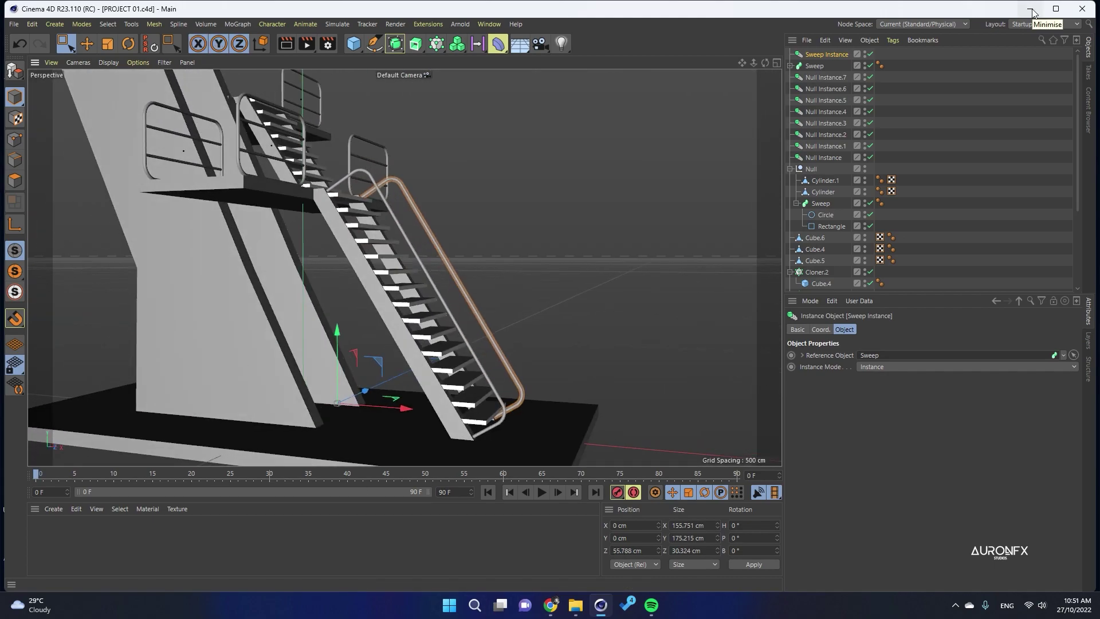
Copy the handrail Sweep and move the copy up alongside the second flight of stairs.
scroll(506, 298, down, 3)
click(814, 66)
click(87, 43)
scroll(342, 221, down, 4)
alt+drag(343, 220, 333, 257)
ctrl+drag(334, 315, 335, 277)
drag(404, 357, 339, 349)
drag(308, 322, 327, 318)
scroll(294, 279, up, 8)
drag(301, 400, 387, 390)
drag(337, 342, 337, 313)
scroll(367, 298, down, 3)
alt+drag(458, 290, 144, 281)
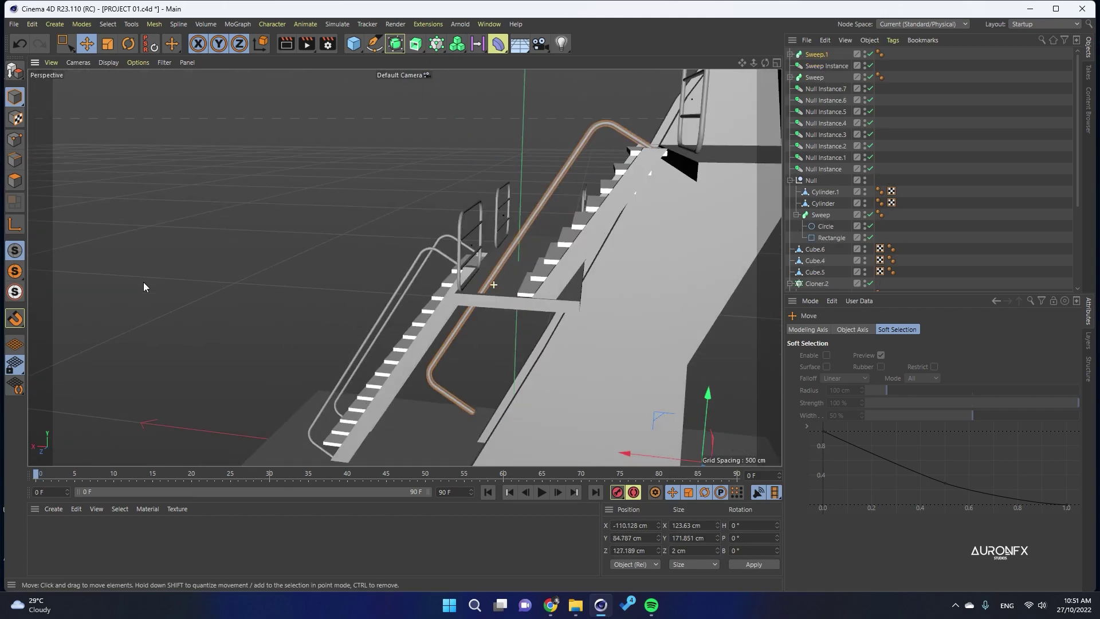
Shorten the second flight's handrail by moving its lower spline points up along the stair slope.
scroll(600, 167, up, 2)
click(789, 54)
click(824, 78)
scroll(515, 172, down, 2)
click(15, 139)
drag(405, 417, 467, 327)
click(15, 98)
alt+drag(435, 171, 681, 201)
scroll(305, 143, up, 3)
Create an instance of the second flight's handrail and place it on the opposite side of those stairs.
click(790, 54)
click(816, 55)
drag(395, 44, 424, 111)
scroll(356, 191, up, 3)
drag(423, 299, 361, 322)
alt+drag(504, 240, 492, 221)
scroll(491, 222, down, 3)
Copy a railing panel and place the copy along the platform edge beside the second flight.
click(205, 258)
ctrl+drag(158, 296, 335, 275)
alt+drag(358, 198, 343, 190)
scroll(343, 190, up, 3)
click(337, 194)
shift+click(316, 198)
mouse_move(433, 210)
alt+mouse_down()
mouse_move(417, 214)
mouse_move(427, 211)
alt+mouse_up()
Shift the platform's end face slightly to fit the railings and stairs around it.
click(247, 329)
click(15, 181)
drag(498, 318, 513, 316)
click(15, 96)
Reposition the selected railing along the platform edge.
click(408, 120)
click(308, 245)
drag(422, 328, 384, 240)
scroll(419, 310, down, 8)
click(626, 240)
scroll(384, 223, up, 3)
click(377, 239)
Duplicate the second flight's handrail, set the copy's heading to 90°, and place it beside the uppermost staircase.
ctrl+drag(817, 77, 830, 50)
drag(445, 359, 456, 281)
drag(377, 344, 516, 330)
click(128, 43)
double_click(749, 525)
text(90)
key(Return)
click(87, 44)
alt+drag(516, 329, 269, 321)
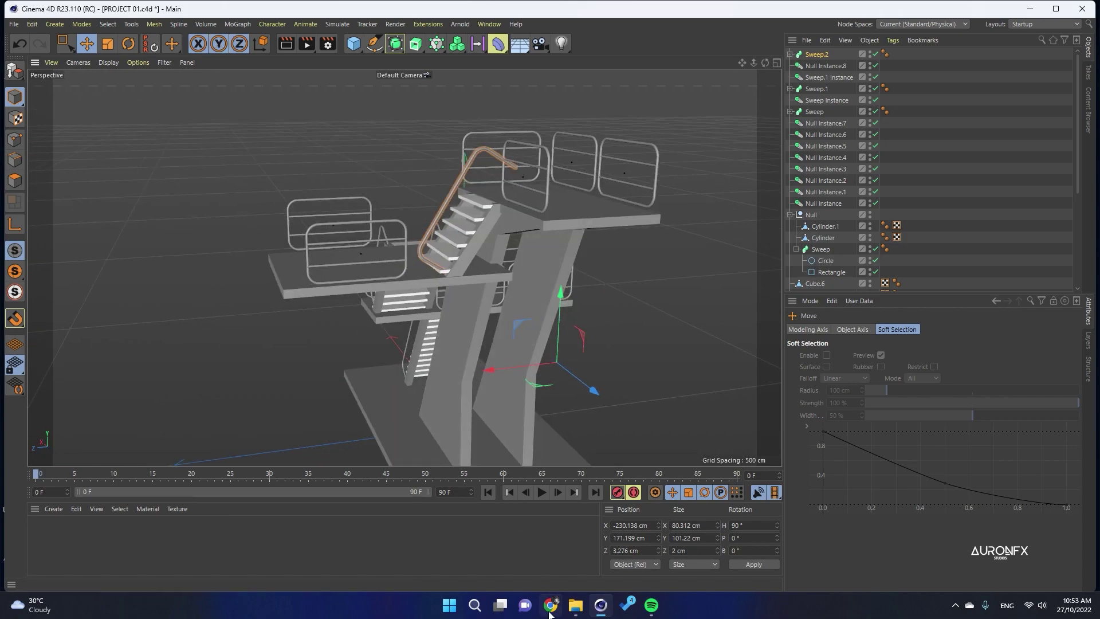
Adjust the uppermost handrail's upper spline points to fit the top of the short staircase.
scroll(407, 189, up, 5)
click(789, 54)
click(825, 78)
scroll(317, 197, down, 4)
scroll(462, 173, up, 2)
click(15, 139)
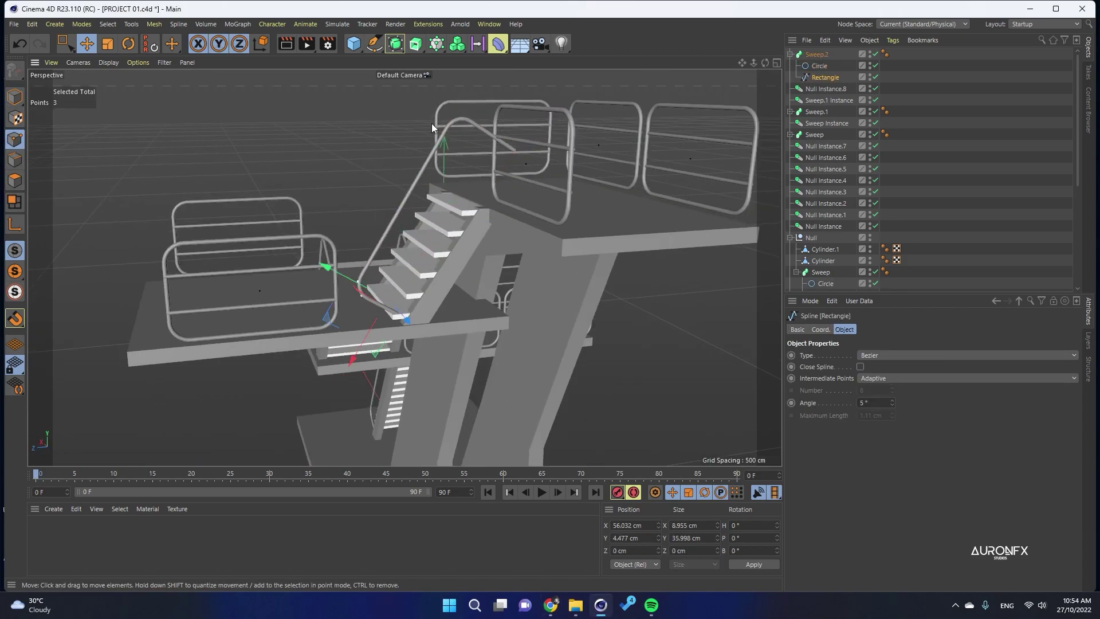
click(65, 44)
drag(376, 79, 617, 220)
drag(455, 194, 480, 220)
click(8, 103)
Move the uppermost handrail's lower spline points along the slope to meet the staircase's foot.
scroll(343, 246, up, 3)
drag(392, 247, 281, 274)
key(ctrl+z)
click(15, 139)
drag(138, 321, 168, 411)
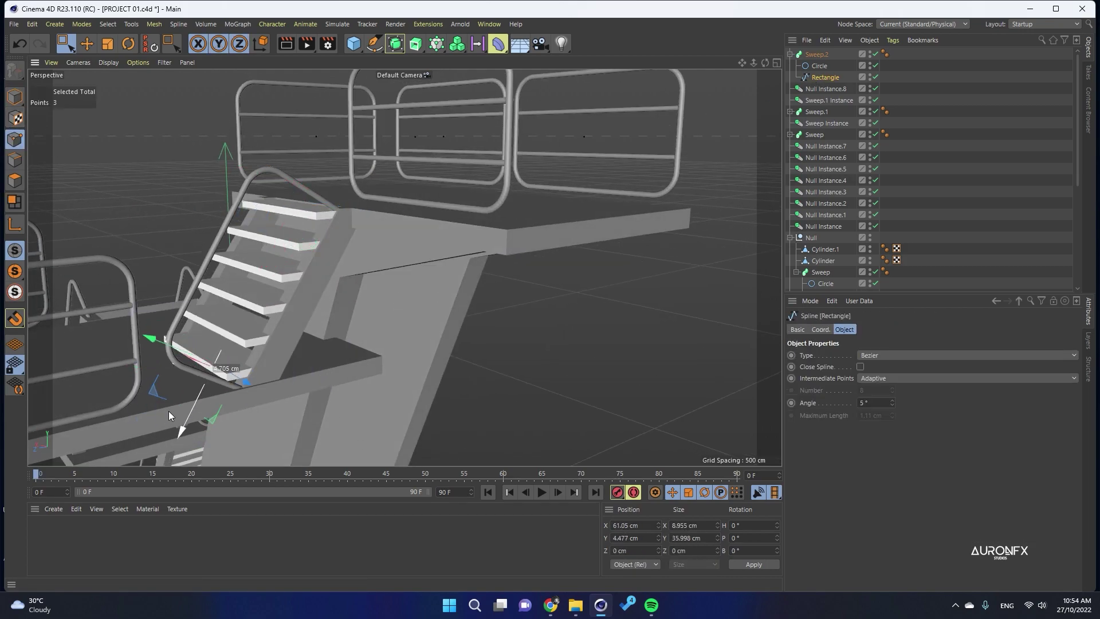
click(15, 97)
Create an instance of the uppermost handrail and shift it about 58 cm to the staircase's opposite side.
click(816, 54)
click(789, 54)
click(395, 44)
alt+drag(395, 246, 515, 286)
drag(627, 446, 514, 455)
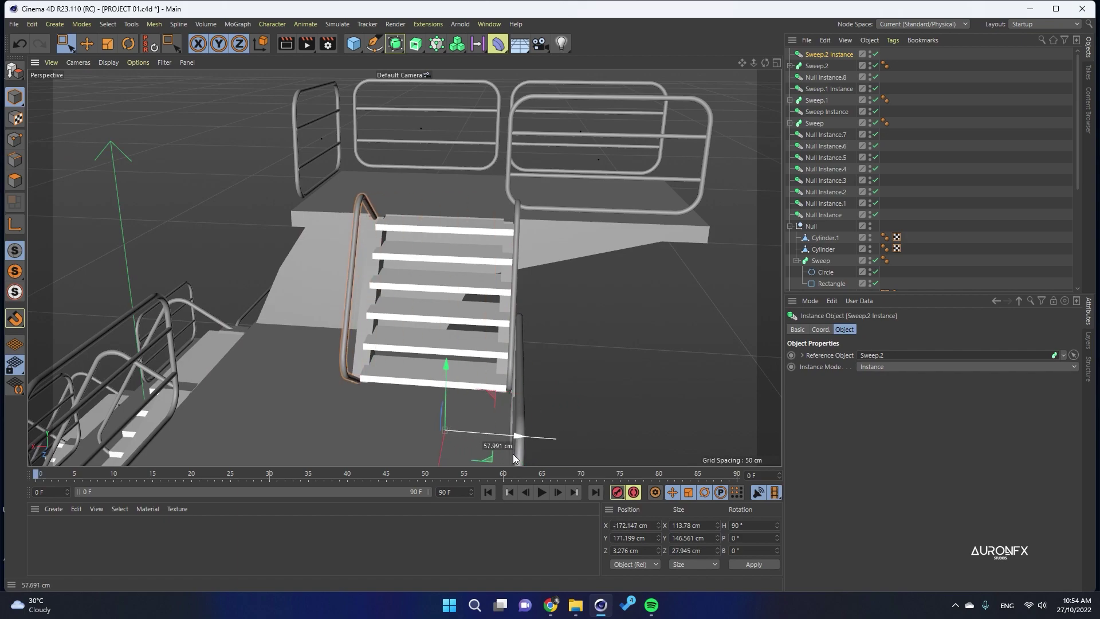
scroll(404, 266, down, 6)
alt+drag(504, 269, 401, 269)
click(88, 45)
click(630, 320)
Add a cube and nest it inside a new Cloner with a 3 × 1 × 3 grid array.
alt+drag(401, 309, 224, 192)
scroll(438, 191, down, 6)
scroll(438, 192, up, 4)
click(355, 45)
click(437, 44)
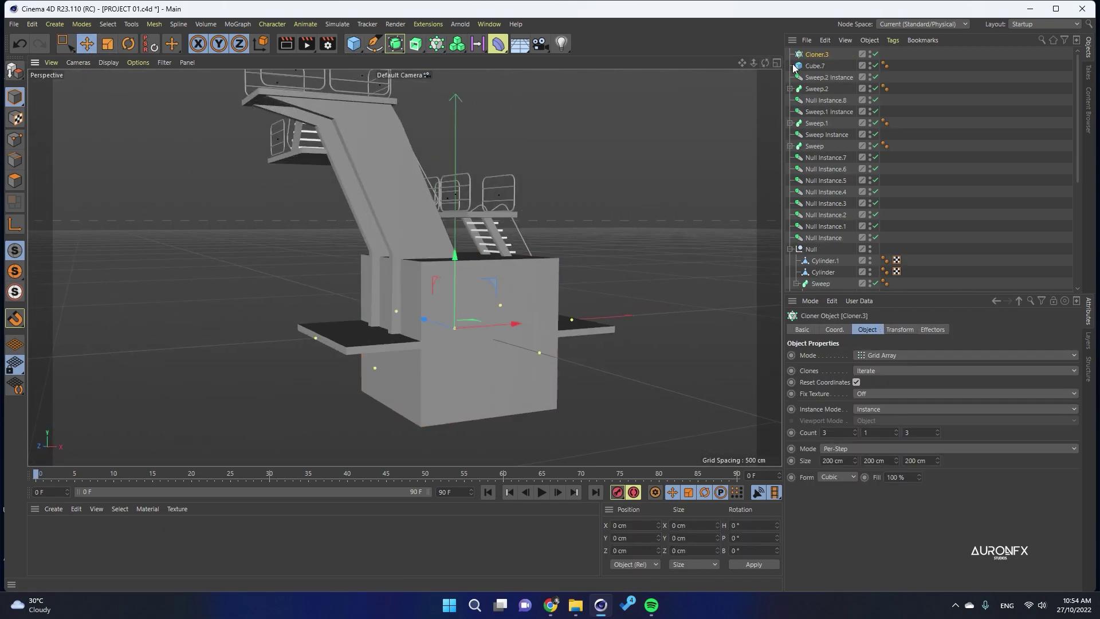
drag(799, 66, 814, 55)
Scale the cloned cube down to about 23 cm wide.
click(108, 44)
drag(602, 298, 450, 245)
alt+drag(384, 281, 509, 335)
Reduce the cloner grid's X and Z spacing to fit the cubes over the base slab, and select the source cube for moving.
click(816, 54)
drag(854, 462, 854, 498)
drag(937, 461, 937, 536)
click(821, 66)
click(87, 44)
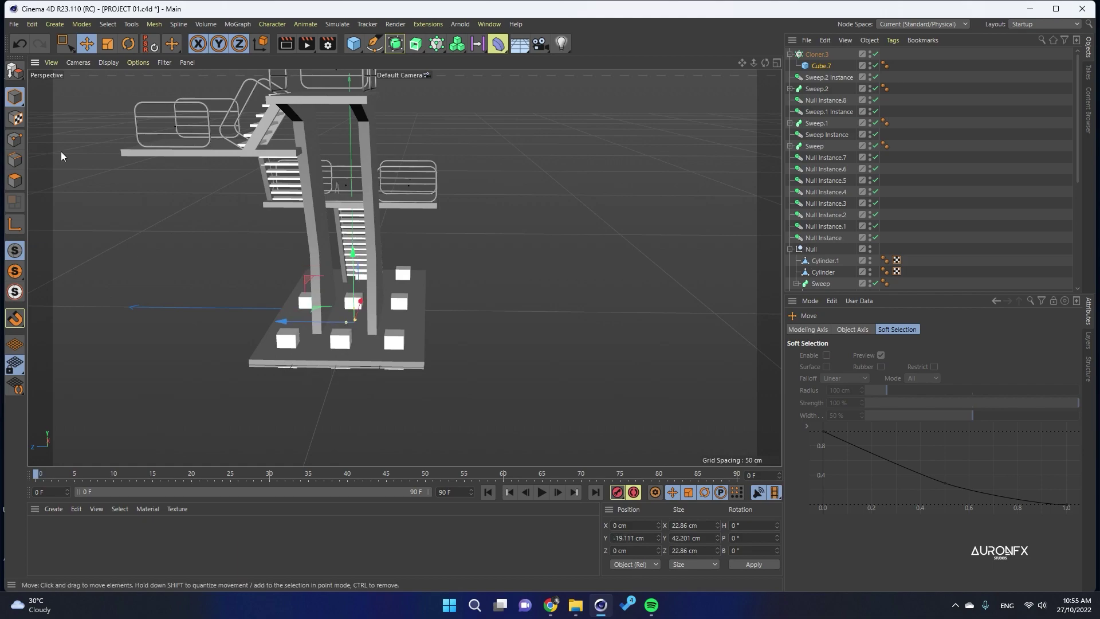
Raise the cube cloner's X count to 6 and reduce its X spacing to about 69 cm.
click(816, 54)
alt+drag(504, 189, 458, 134)
mouse_move(396, 277)
mouse_down()
mouse_move(397, 300)
mouse_move(260, 316)
mouse_move(344, 309)
mouse_up()
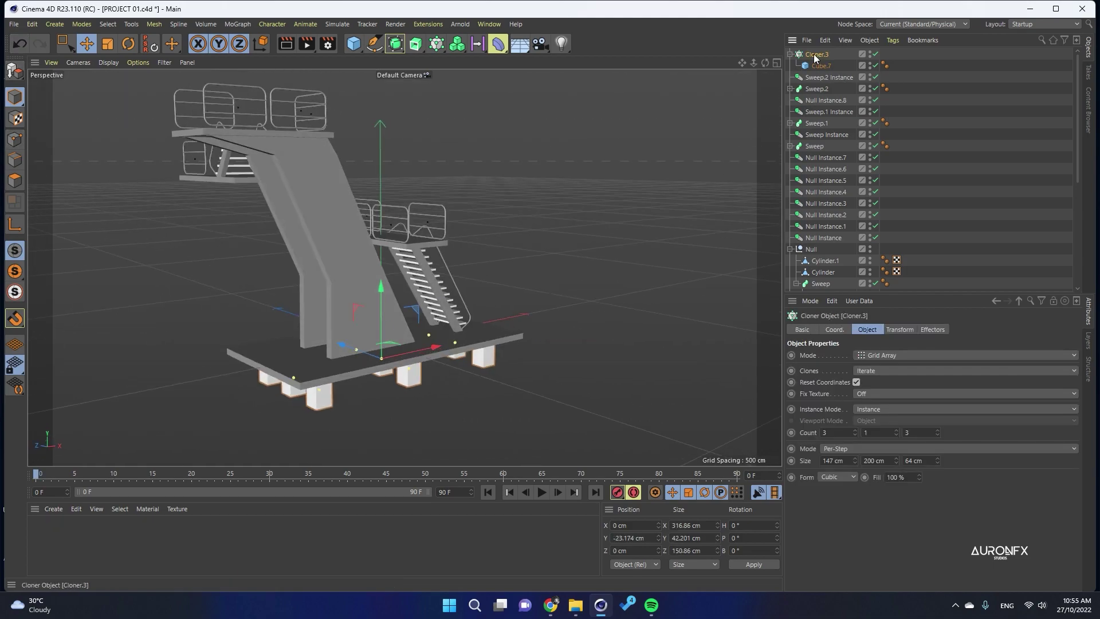
click(853, 430)
scroll(286, 386, up, 3)
drag(528, 327, 563, 366)
click(853, 429)
click(853, 430)
drag(855, 460, 854, 482)
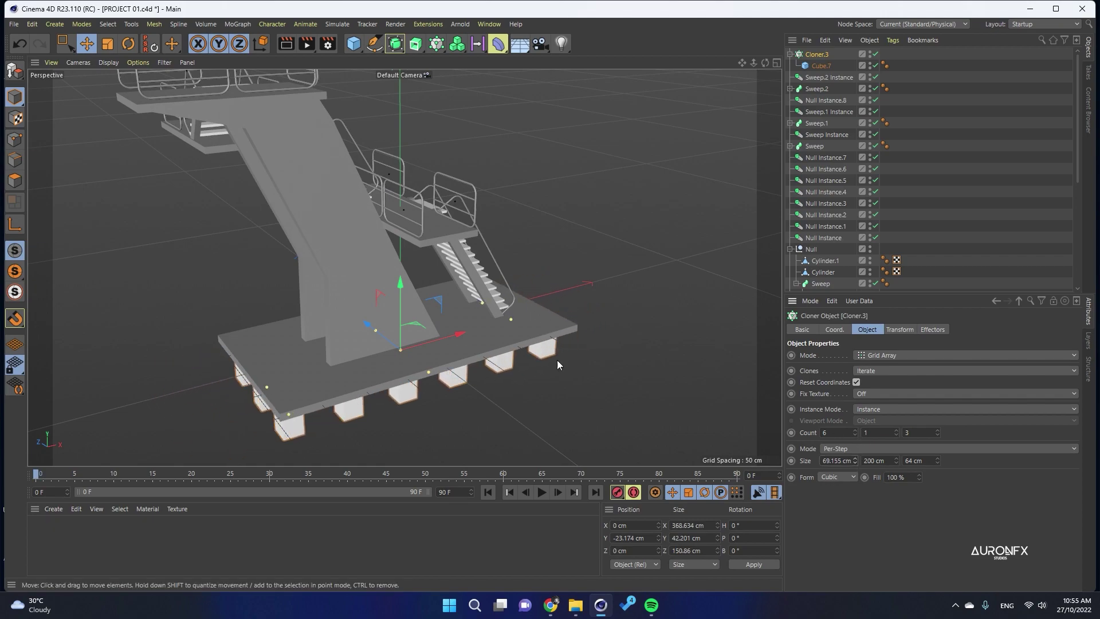
Scale the cloner's source cube down to about 18.7 cm wide.
alt+drag(527, 373, 641, 309)
click(808, 69)
click(108, 43)
drag(229, 112, 183, 110)
alt+drag(484, 157, 321, 156)
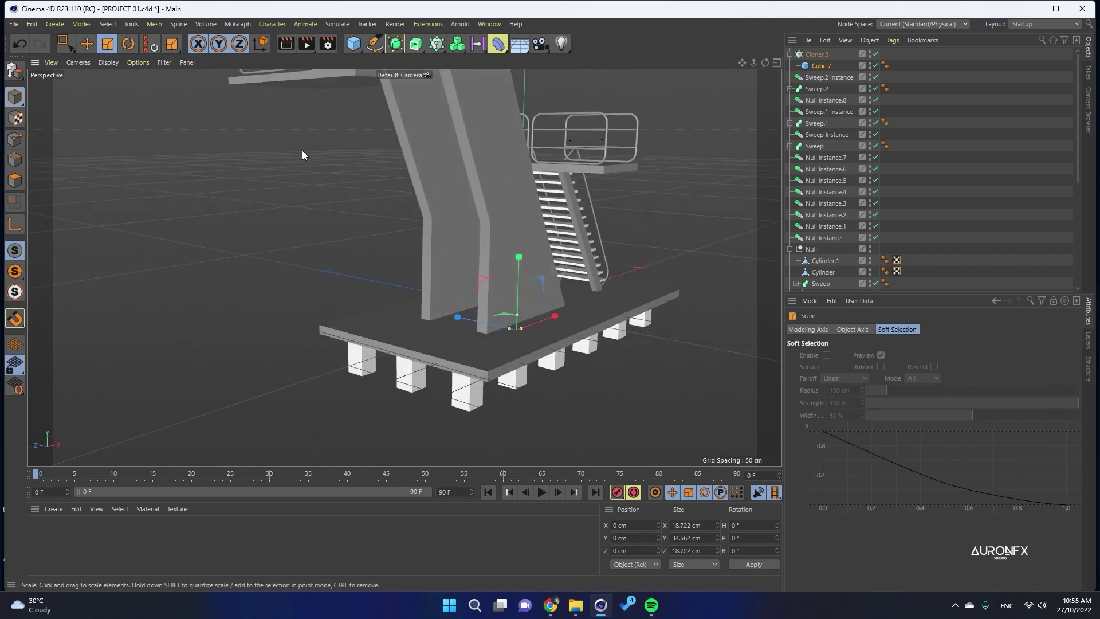
Add a Floor and lower it to about Y -25.9 cm beneath the cloned cube supports.
scroll(321, 156, down, 5)
click(520, 43)
key(e)
drag(434, 154, 434, 167)
alt+drag(569, 170, 329, 316)
scroll(459, 176, down, 3)
scroll(458, 174, up, 4)
scroll(156, 147, down, 4)
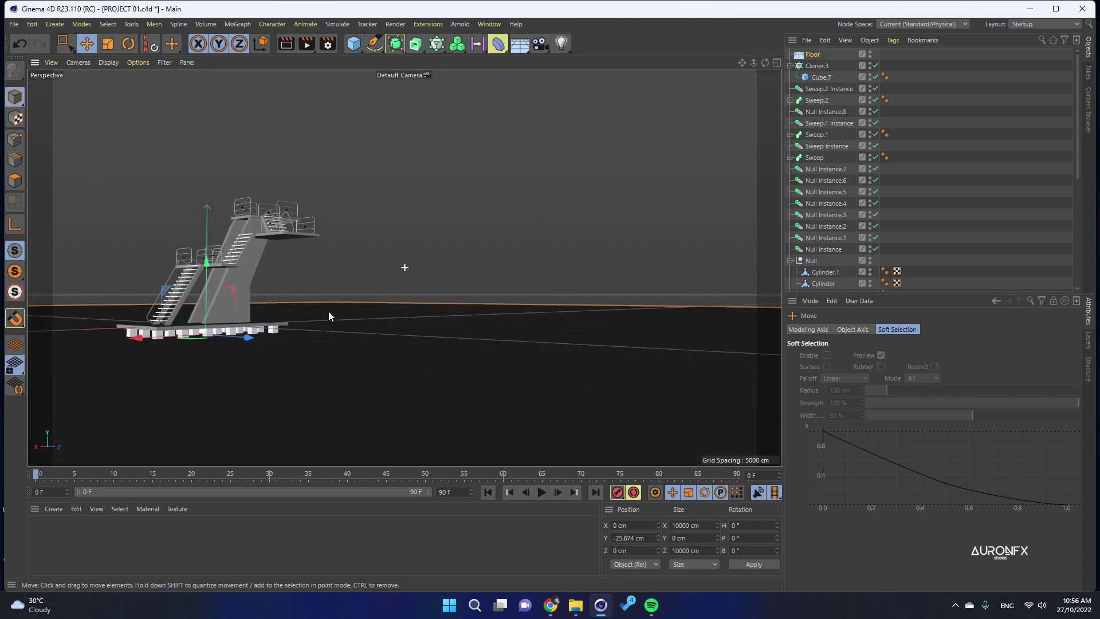
Set the renderer to Arnold and save the project.
scroll(386, 320, up, 1)
alt+middle_drag(229, 307, 270, 310)
scroll(229, 281, up, 2)
click(328, 44)
click(408, 65)
click(381, 82)
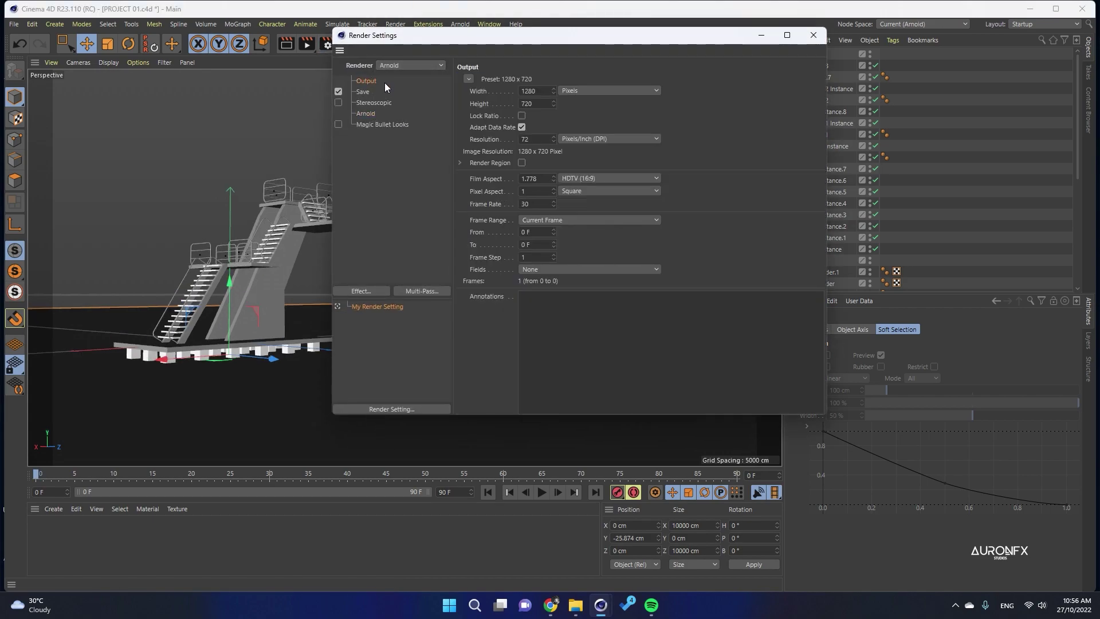
click(813, 36)
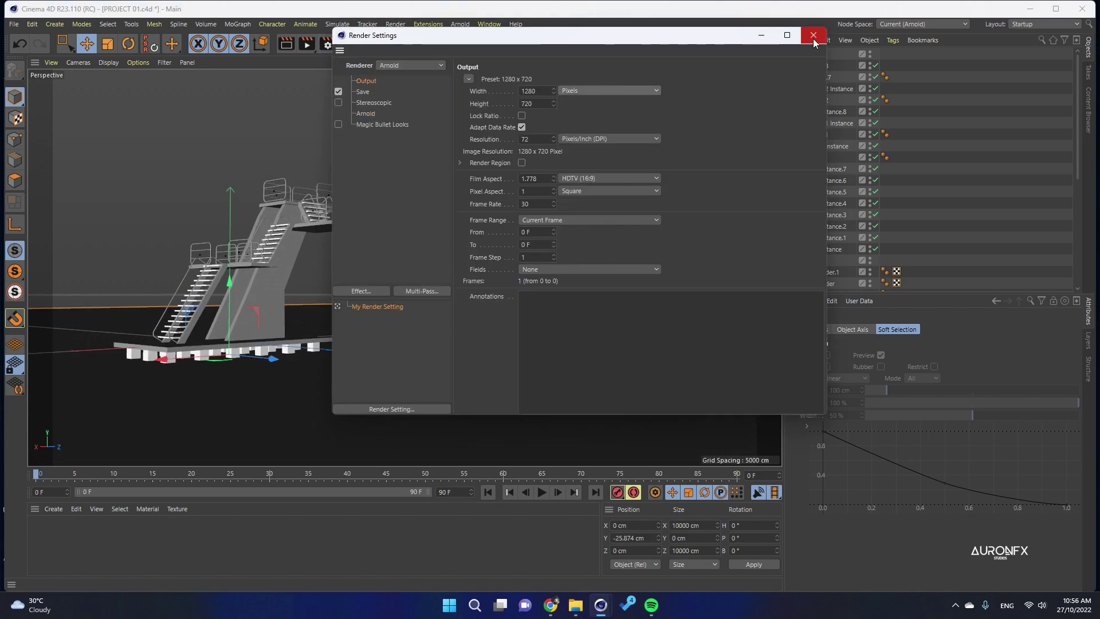
click(813, 36)
key(ctrl+s)
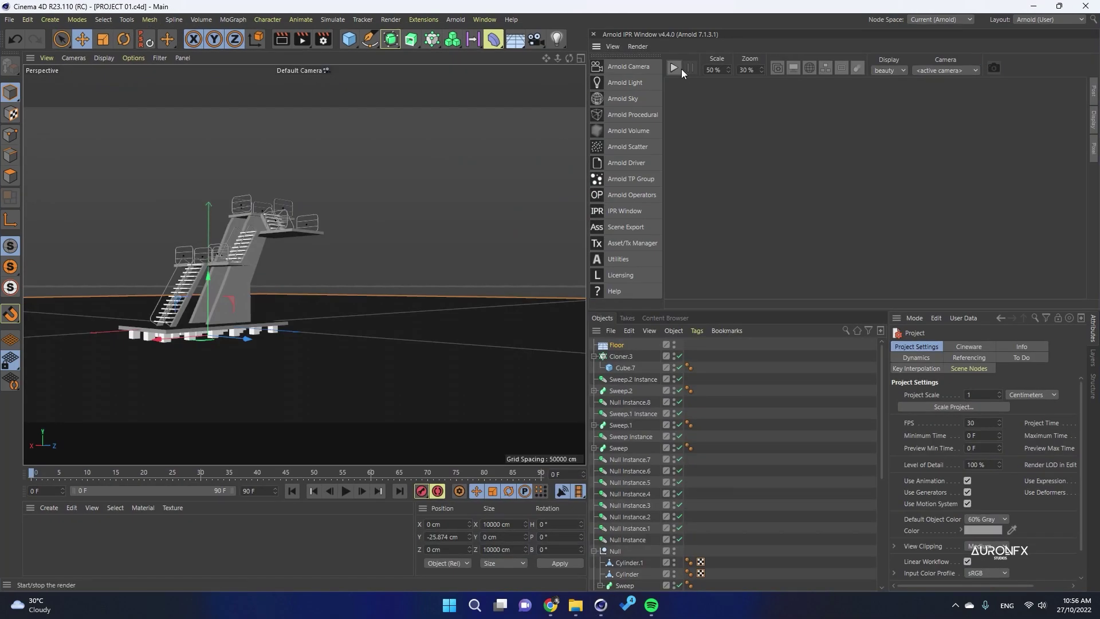
Start the Arnold IPR render and add a skydome_light to the scene.
click(677, 69)
click(634, 83)
mouse_move(667, 86)
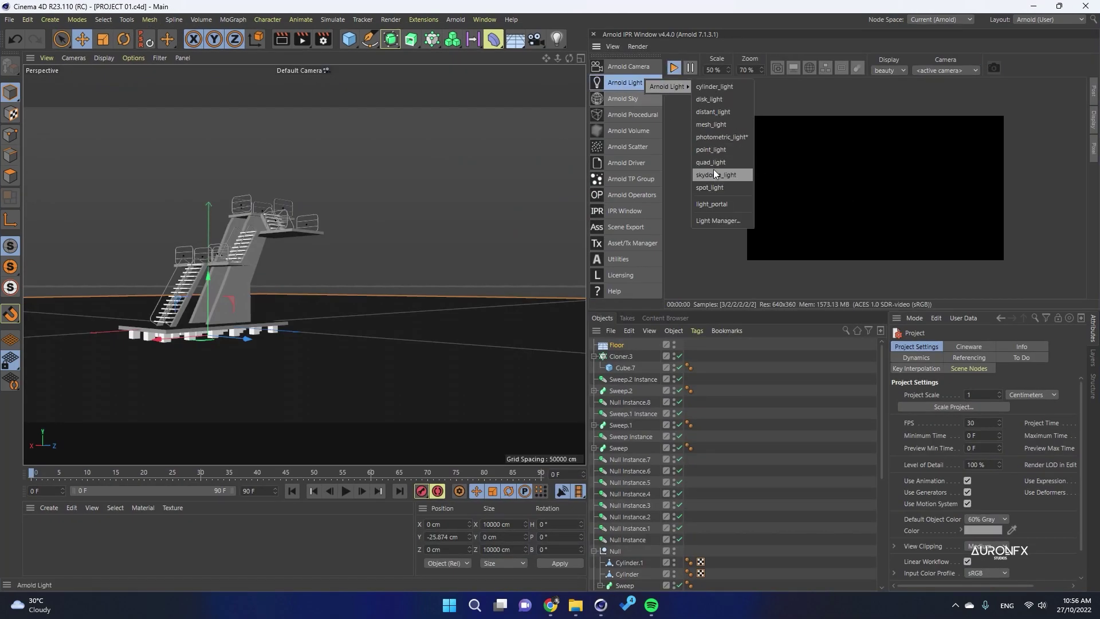
click(715, 171)
Group all tower objects, from the cube cloner through the base cube, under one null.
click(624, 368)
scroll(654, 387, down, 4)
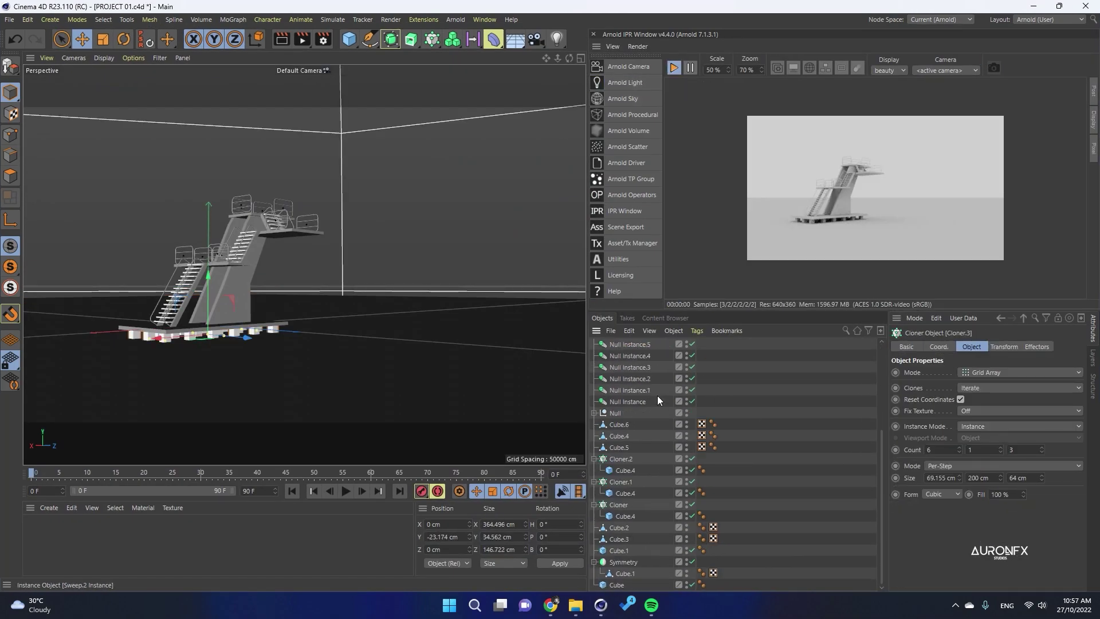
shift+click(622, 584)
right_click(629, 482)
click(629, 482)
right_click(630, 471)
click(668, 455)
Enlarge the render preview and reframe the tower in the perspective view.
scroll(868, 236, up, 1)
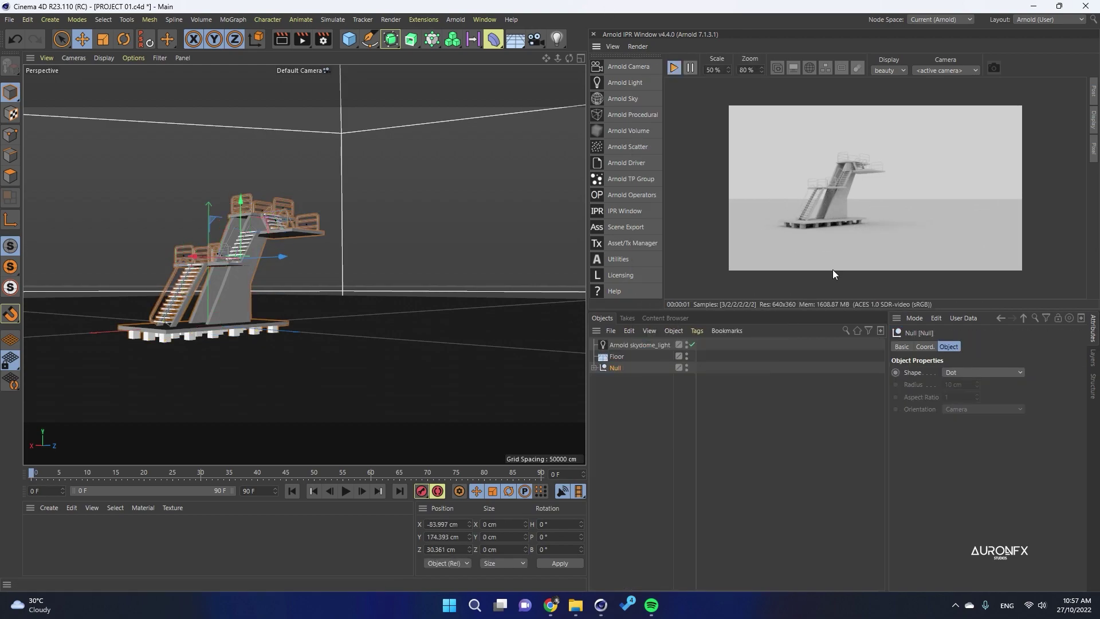
drag(790, 311, 790, 429)
scroll(797, 316, up, 3)
scroll(353, 315, up, 3)
alt+middle_drag(257, 294, 311, 313)
mouse_move(229, 324)
alt+middle_down()
mouse_move(304, 313)
mouse_move(223, 311)
alt+middle_up()
scroll(859, 246, down, 1)
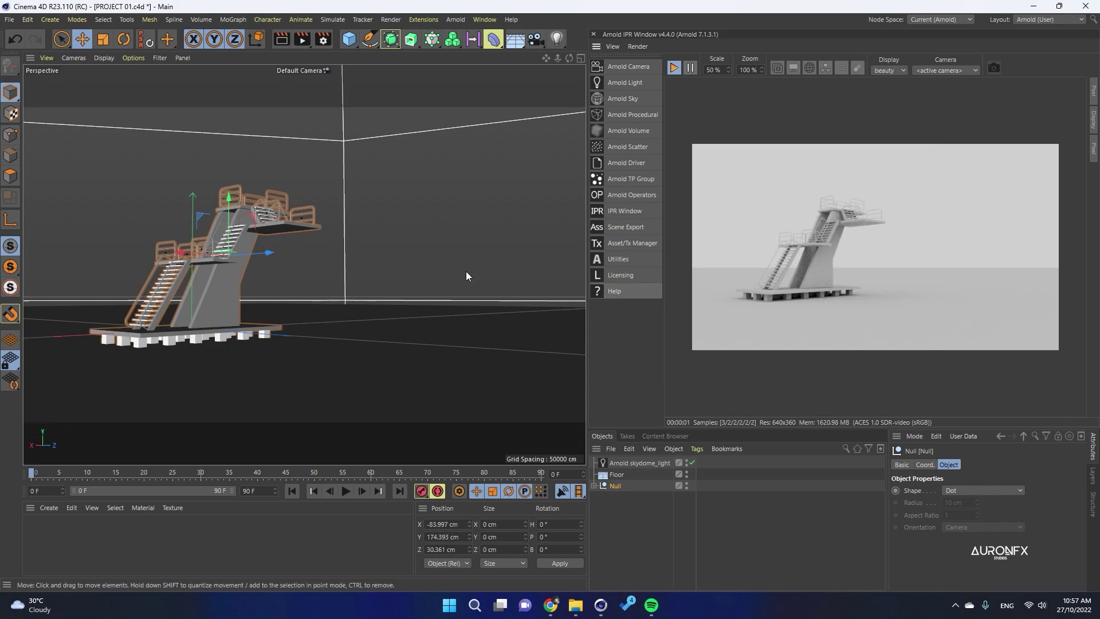
Add a Figure primitive, scale it down to about 68 cm tall, and place it on the upper cantilevered platform.
drag(349, 39, 490, 125)
drag(173, 327, 201, 325)
click(103, 39)
drag(177, 112, 36, 166)
click(82, 39)
drag(236, 183, 244, 157)
click(103, 39)
drag(216, 128, 134, 154)
click(82, 39)
drag(173, 213, 204, 217)
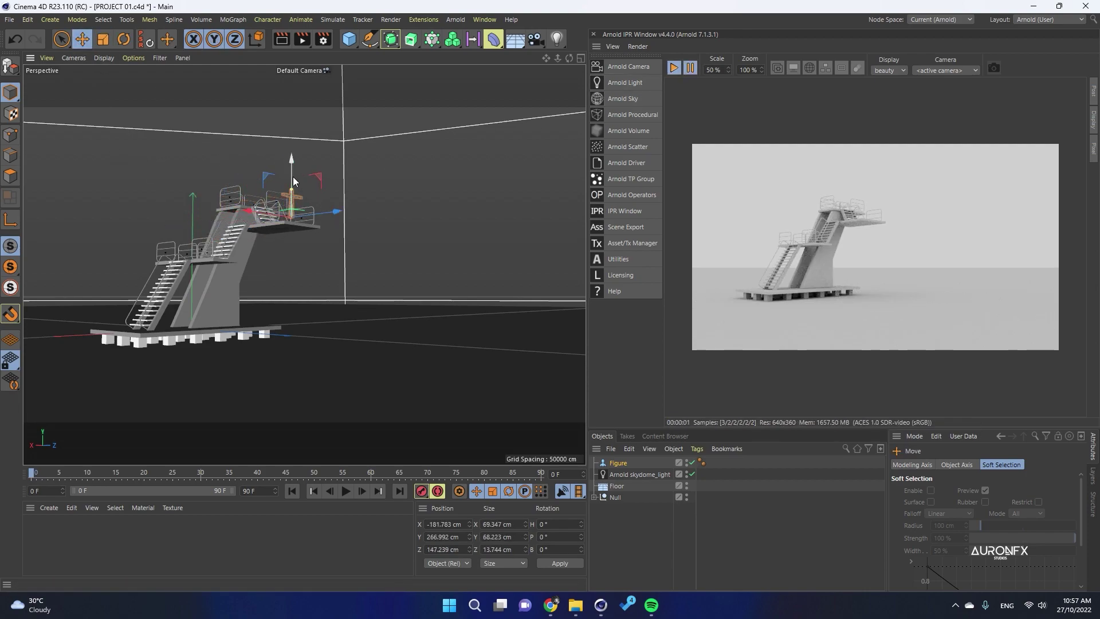
Lengthen the base slab along X to about 736 cm, extending it beyond the staircase side.
click(616, 513)
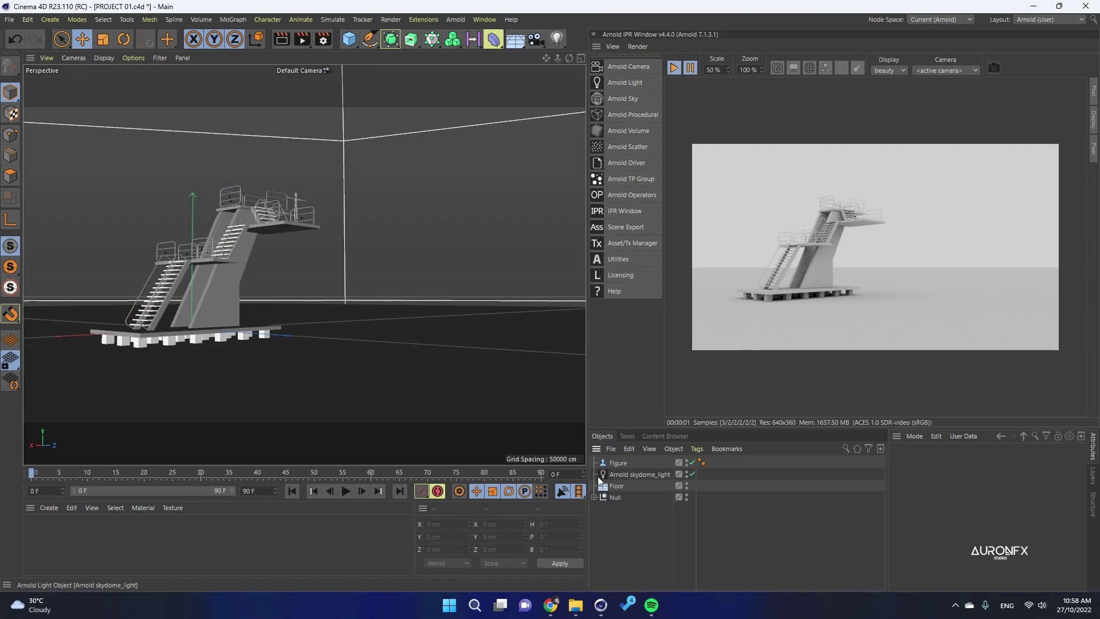
click(141, 332)
drag(113, 333, 81, 335)
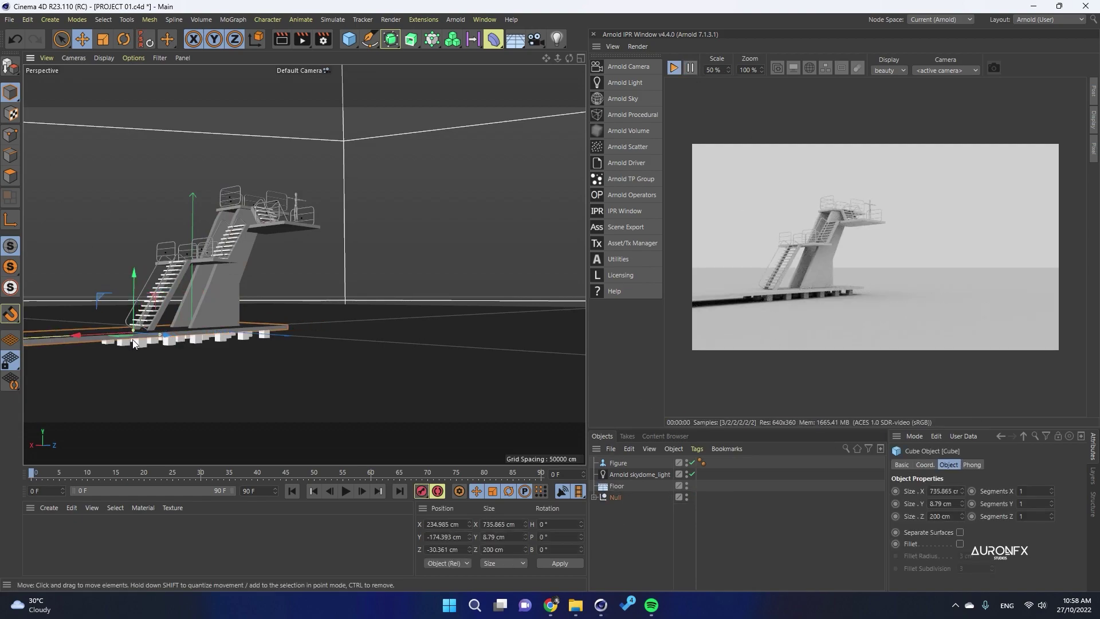
Raise the cube cloner's X count to 10 and shift it along X to line up under the lengthened slab.
click(133, 344)
click(594, 497)
click(618, 510)
scroll(958, 535, down, 3)
click(959, 536)
click(959, 536)
click(959, 536)
click(959, 536)
drag(155, 343, 111, 362)
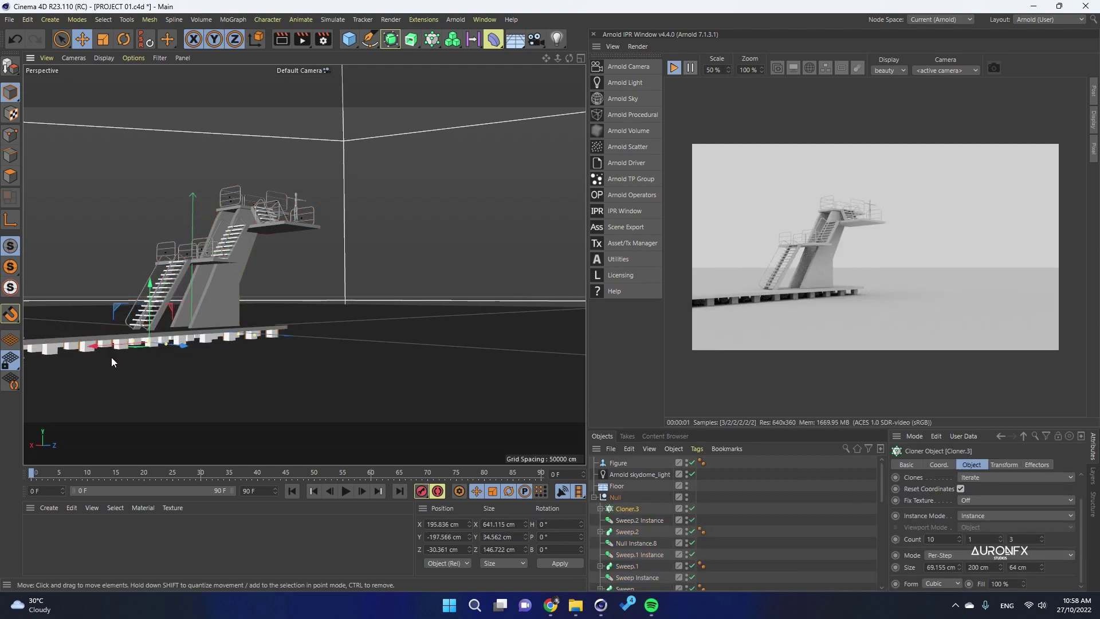
Import the robed character's FBX file and group its Subdivision Surface objects under a new null.
click(9, 20)
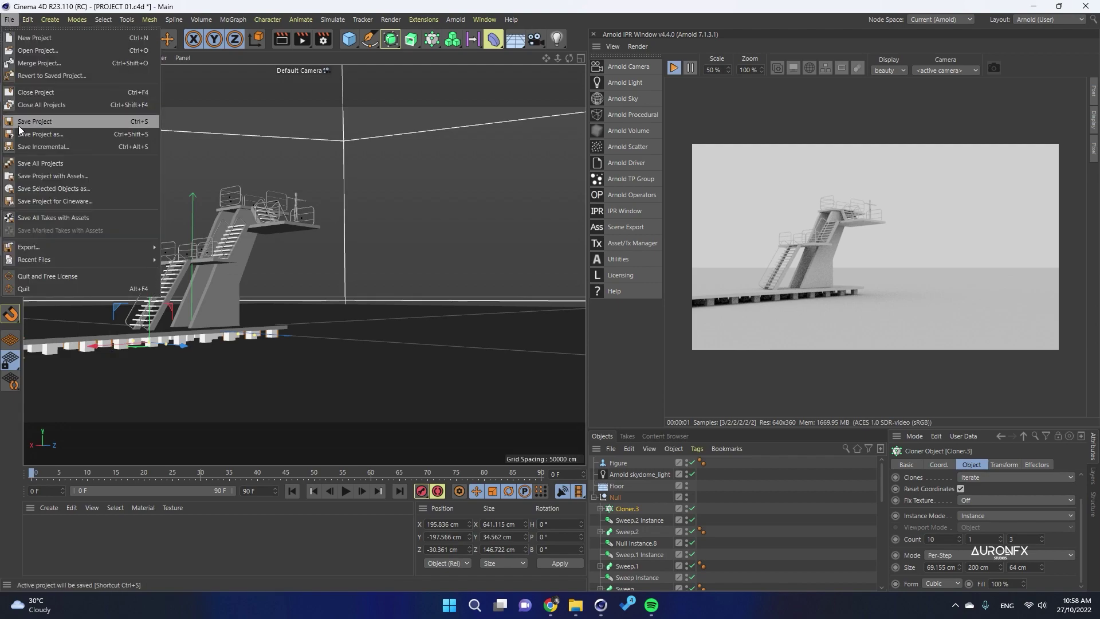
click(17, 133)
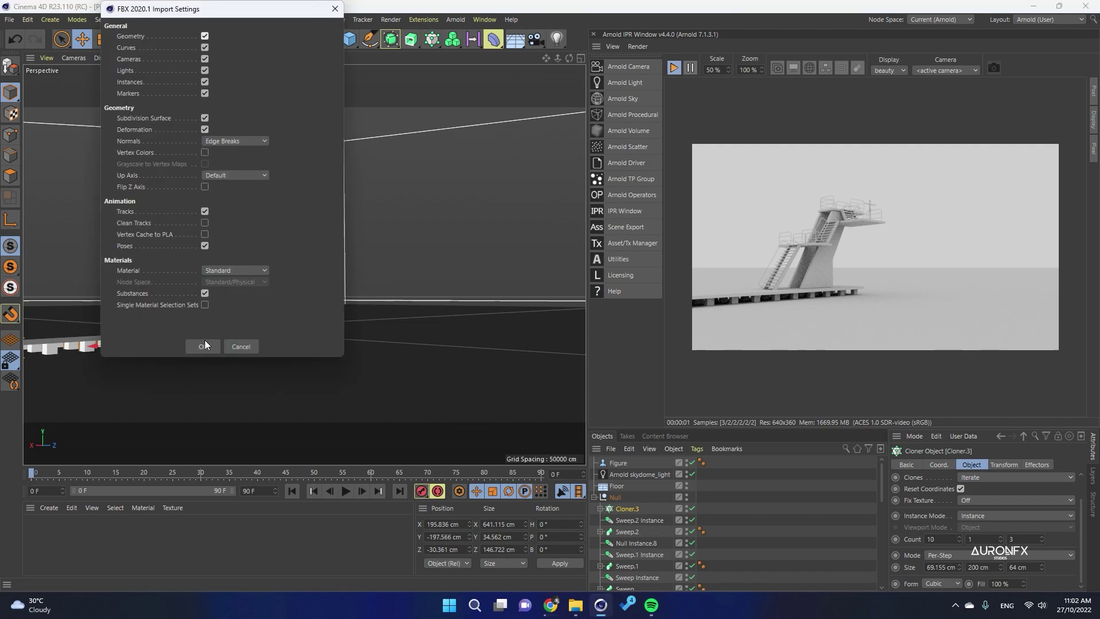
click(204, 343)
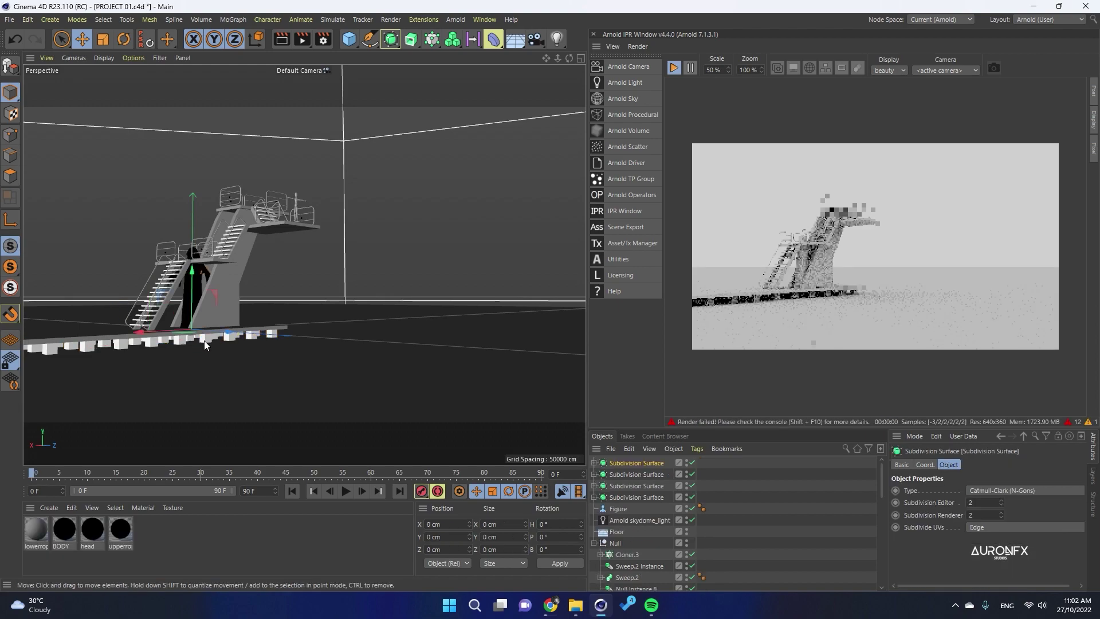
click(620, 511)
drag(715, 502, 623, 459)
right_click(647, 475)
click(671, 457)
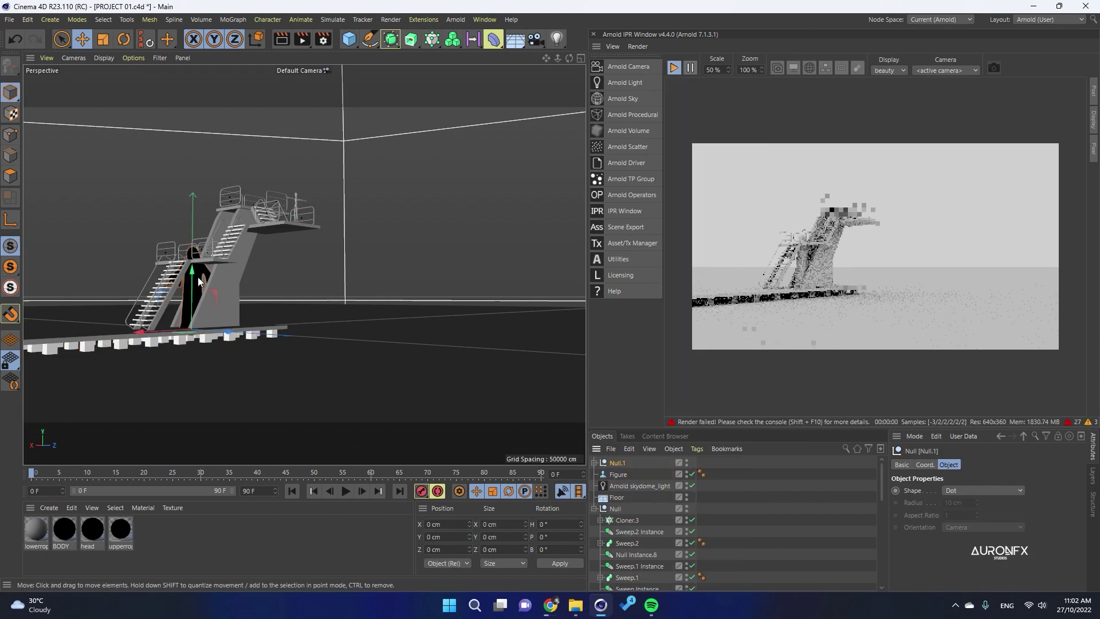
Lift the character group to the upper platform's height and add an Arnold camera.
drag(192, 268, 163, 146)
click(628, 67)
click(744, 96)
Move the character group onto the upper platform and set its heading rotation to 180°.
alt+drag(378, 269, 384, 312)
click(617, 475)
mouse_move(232, 220)
mouse_down()
mouse_move(301, 223)
mouse_move(250, 224)
mouse_up()
drag(293, 166, 294, 174)
click(124, 42)
drag(299, 227, 560, 197)
text(180)
key(Return)
Scale the robed character to fit the upper platform and shift it along the platform.
click(103, 39)
scroll(279, 207, up, 7)
drag(441, 125, 341, 187)
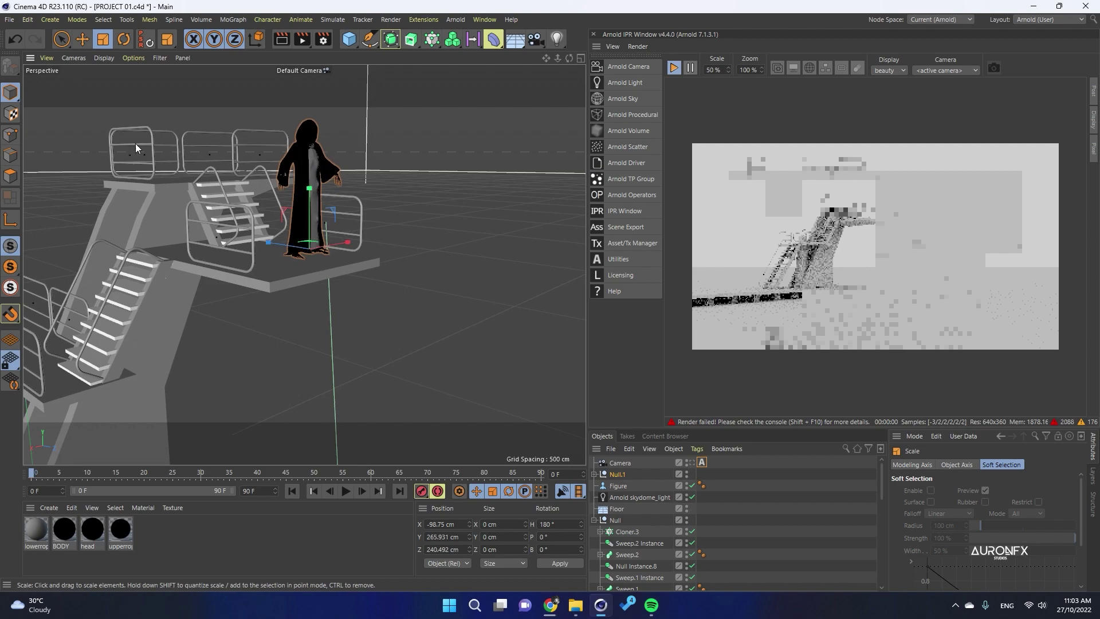
click(83, 39)
drag(344, 243, 327, 246)
Delete the placeholder Figure from the upper platform.
alt+drag(294, 202, 344, 238)
click(354, 247)
key(Delete)
Look through the camera and position the character at about X -122.6, Y 246.5, Z 203.5 cm on the upper platform.
click(617, 474)
drag(342, 316, 383, 311)
click(691, 463)
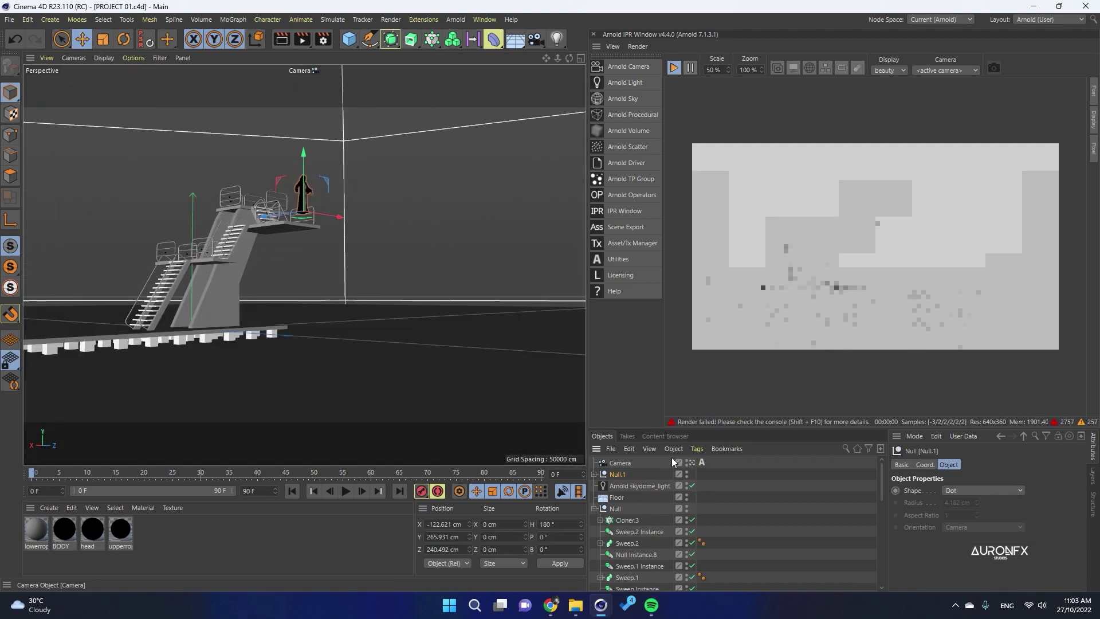
drag(304, 153, 303, 164)
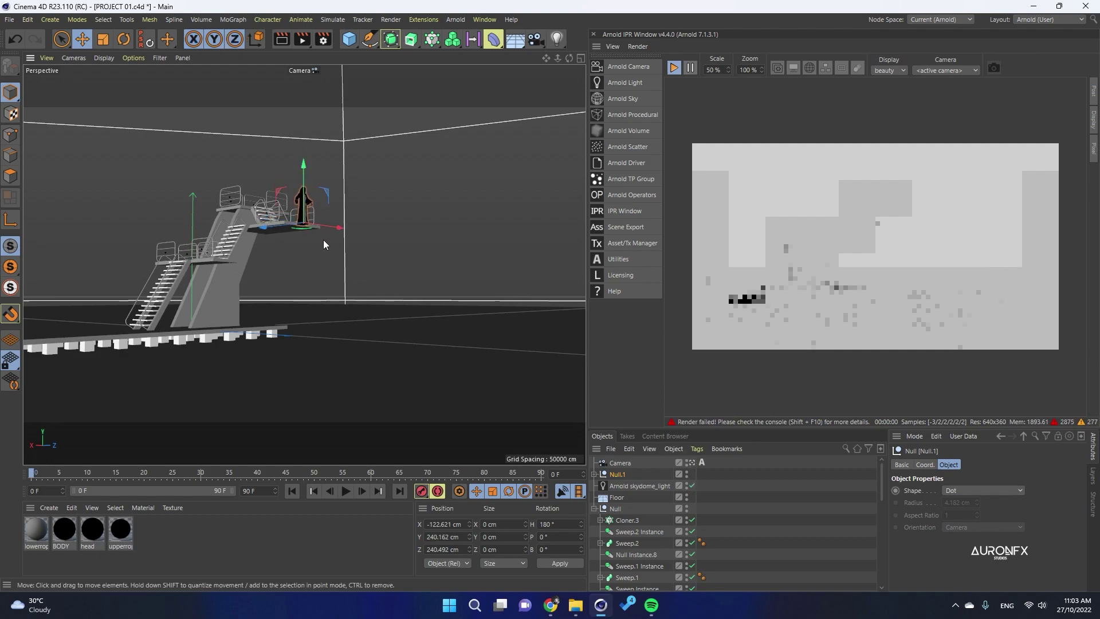
drag(283, 227, 264, 208)
Enter a value of 50 in the camera's settings and reselect the character group.
click(620, 463)
double_click(984, 517)
text(50)
key(Return)
click(619, 475)
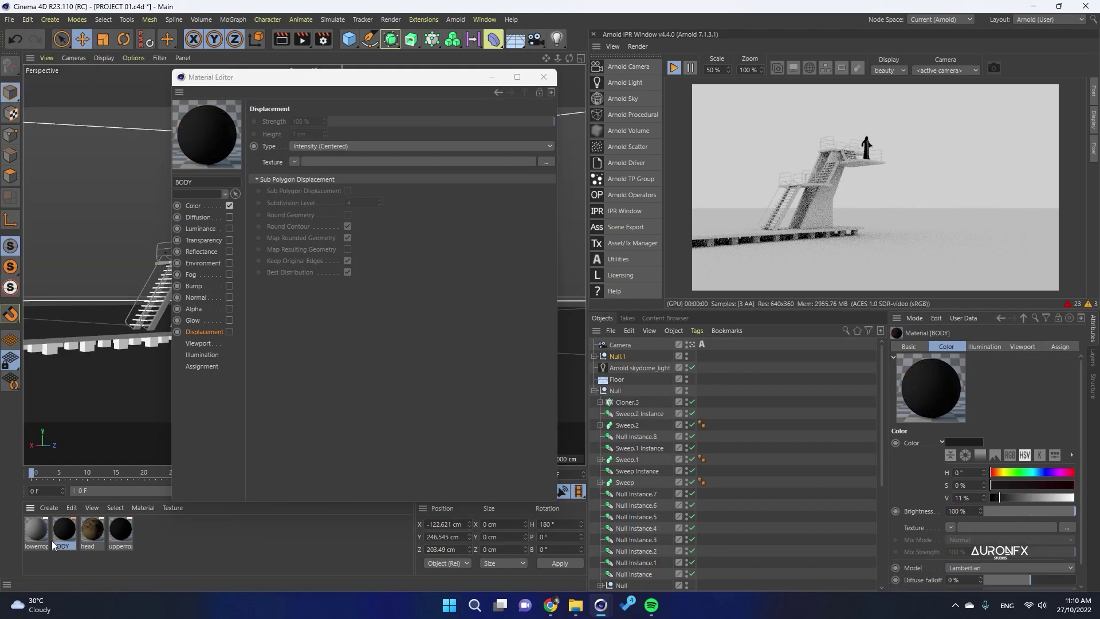
Close the BODY material's editor and add the Arnold NVIDIA OptiX denoiser to the render.
click(549, 77)
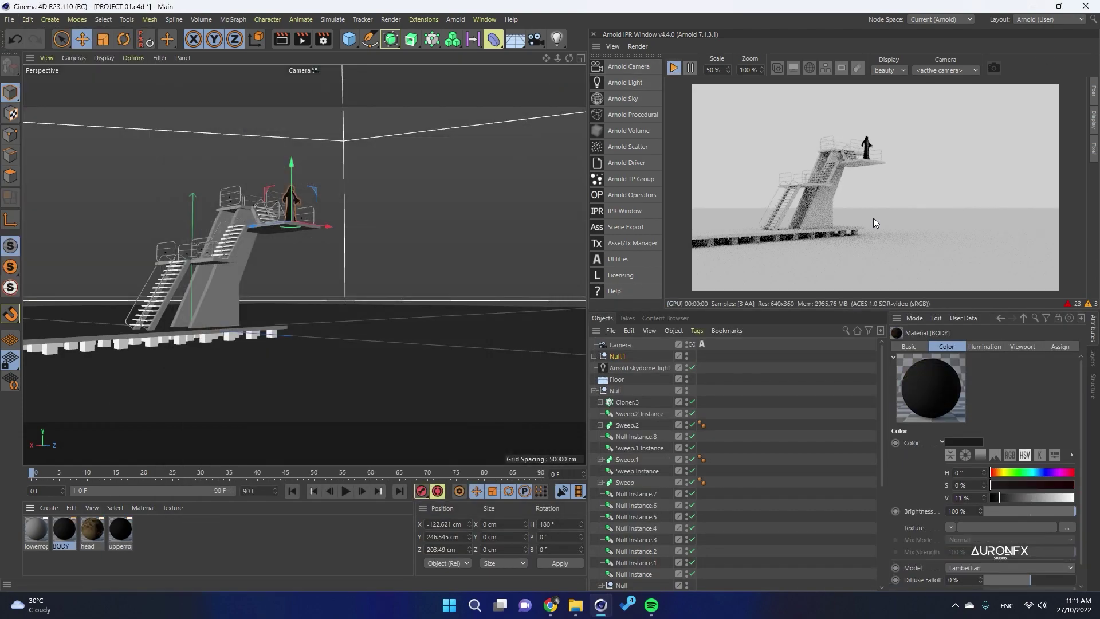
click(1093, 95)
click(1068, 101)
click(1040, 155)
click(1093, 92)
Enlarge the Arnold render preview in height and width.
drag(852, 311, 849, 434)
click(1067, 403)
drag(587, 340, 505, 334)
scroll(720, 301, up, 1)
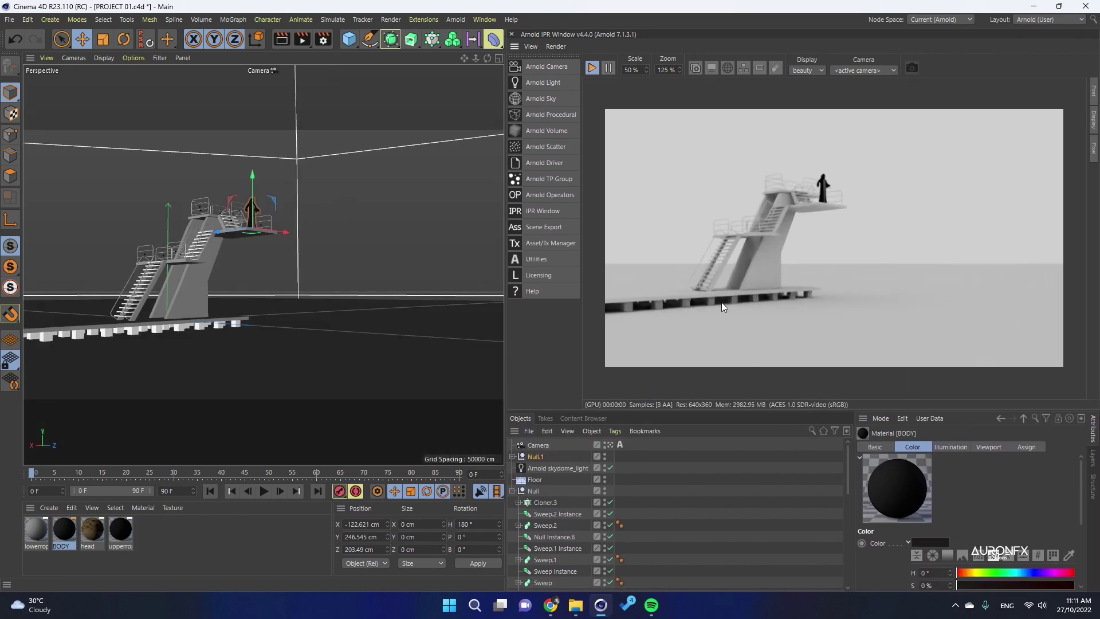
Lock the output aspect ratio and set the render size to 1920 × 1080 pixels.
click(323, 39)
click(515, 109)
text(1920)
key(Return)
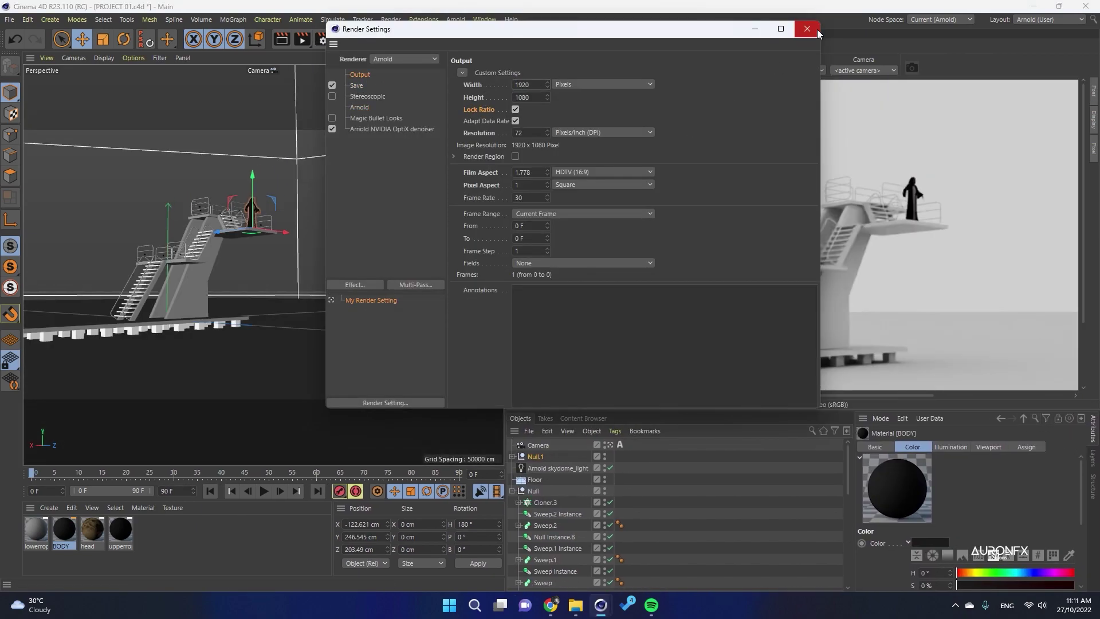
click(807, 29)
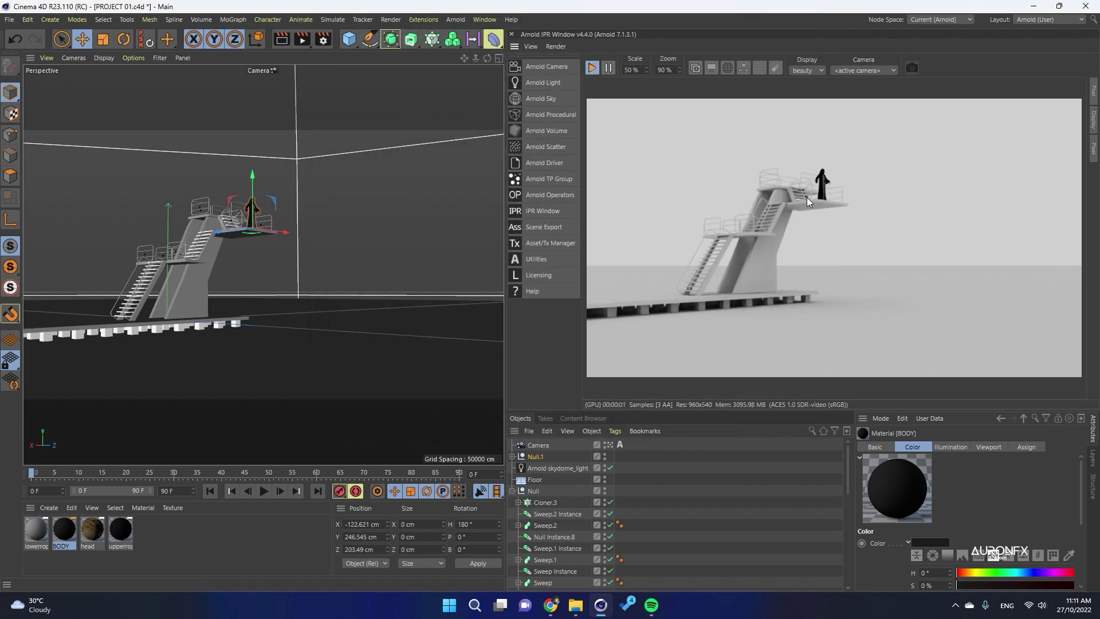
Light the scene with an Arnold Sky in place of the disabled skydome light, and select the floor.
click(541, 98)
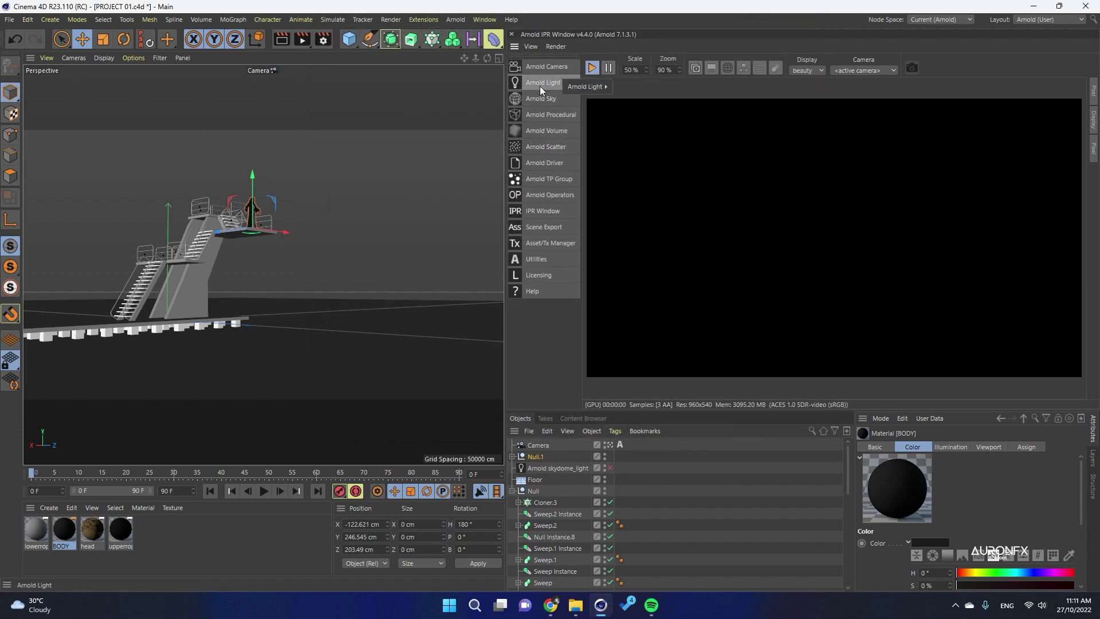
click(299, 387)
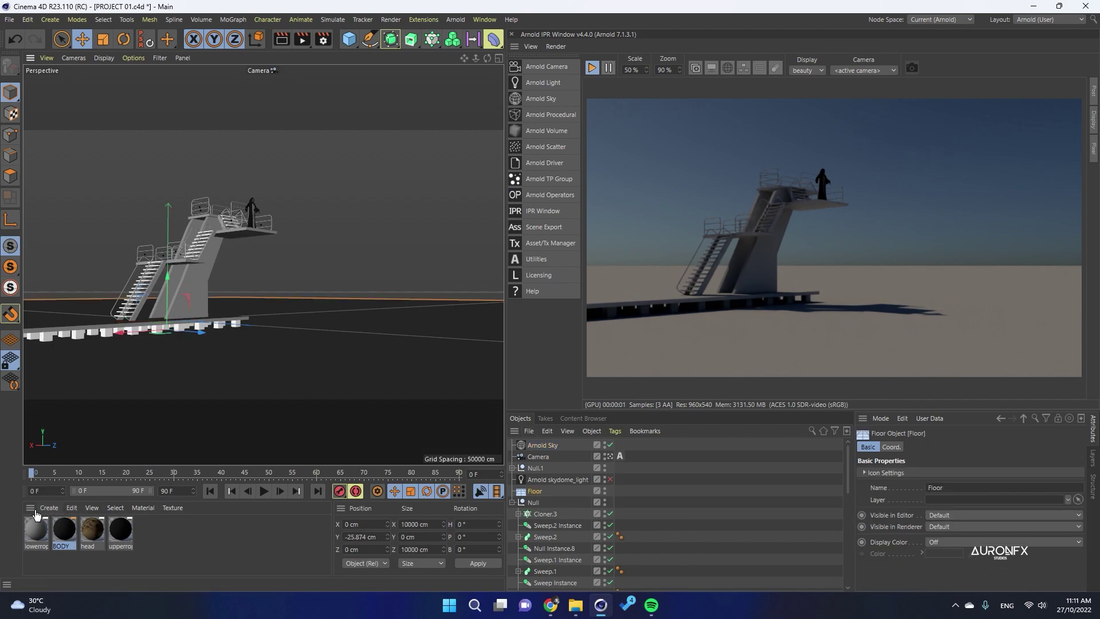
Examine the Arnold material presets, including the Shader Suite's Glass set and the standard_surface set, for a floor material.
click(596, 418)
drag(655, 410, 655, 300)
click(525, 390)
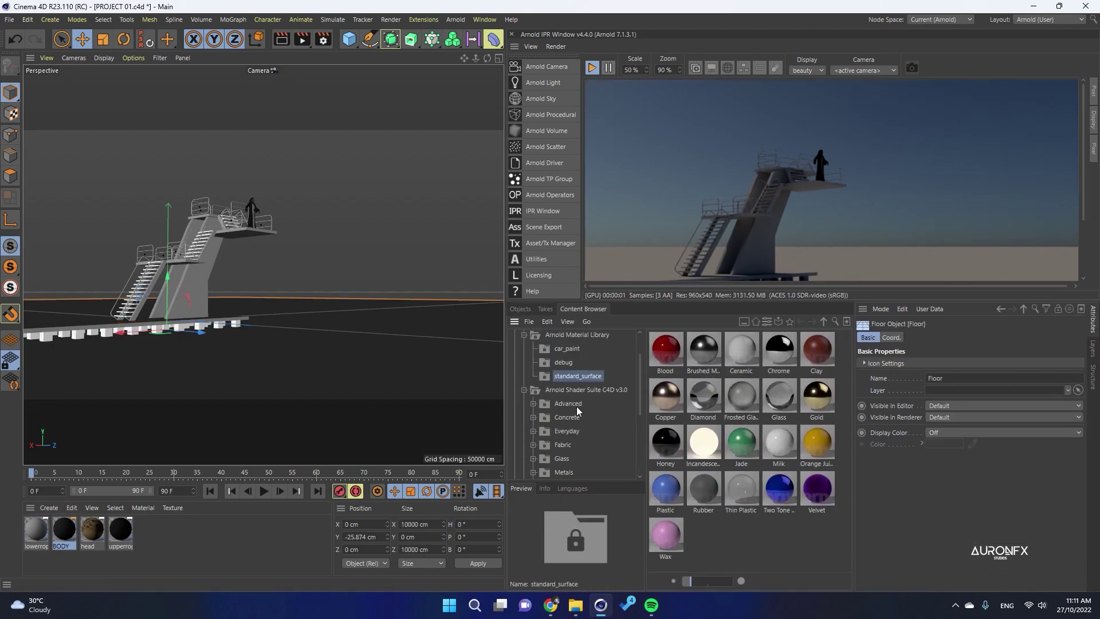
click(578, 404)
scroll(569, 458, down, 2)
click(561, 389)
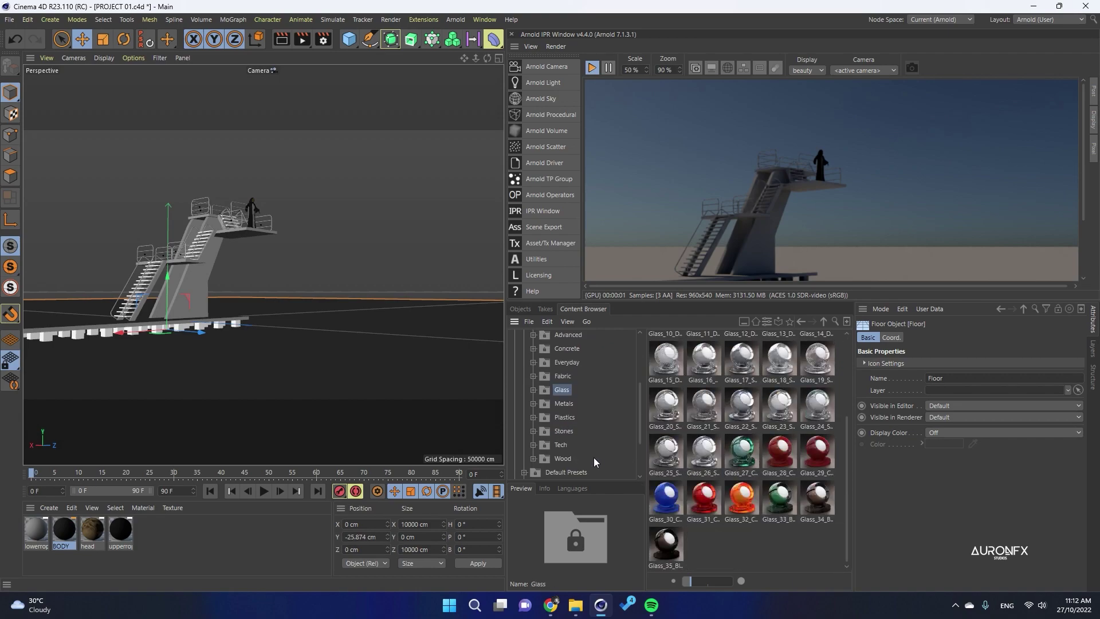
scroll(593, 457, up, 4)
click(572, 421)
click(571, 392)
click(566, 418)
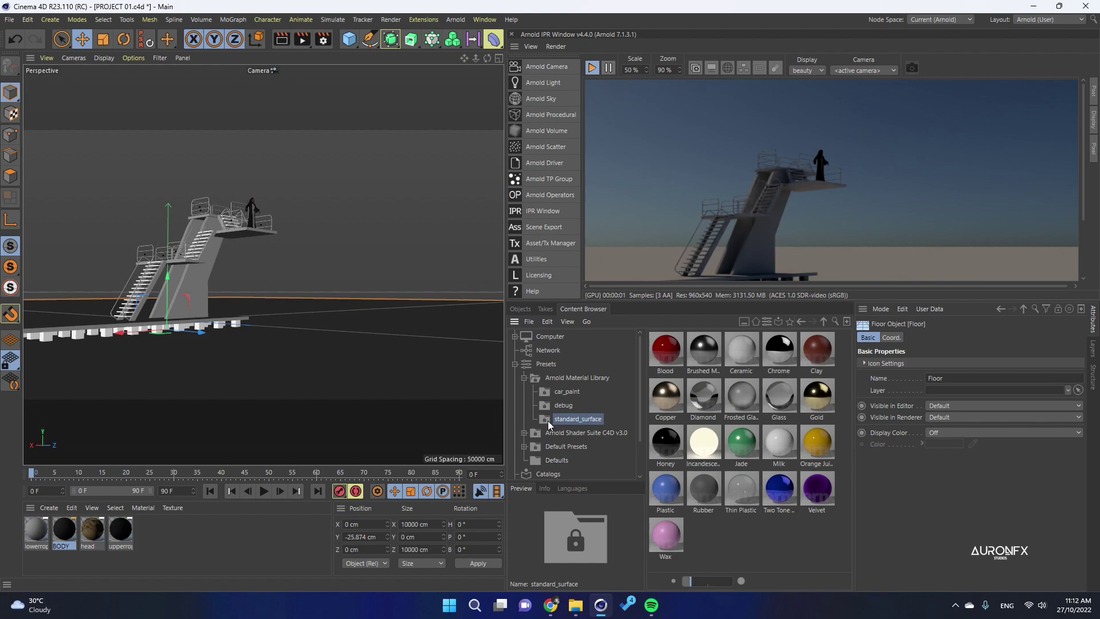
Examine the Arnold Shader Suite C4D v3.0 categories, including Everyday, Fabric and Glass, and the Default Presets.
click(573, 432)
double_click(550, 434)
scroll(548, 435, down, 1)
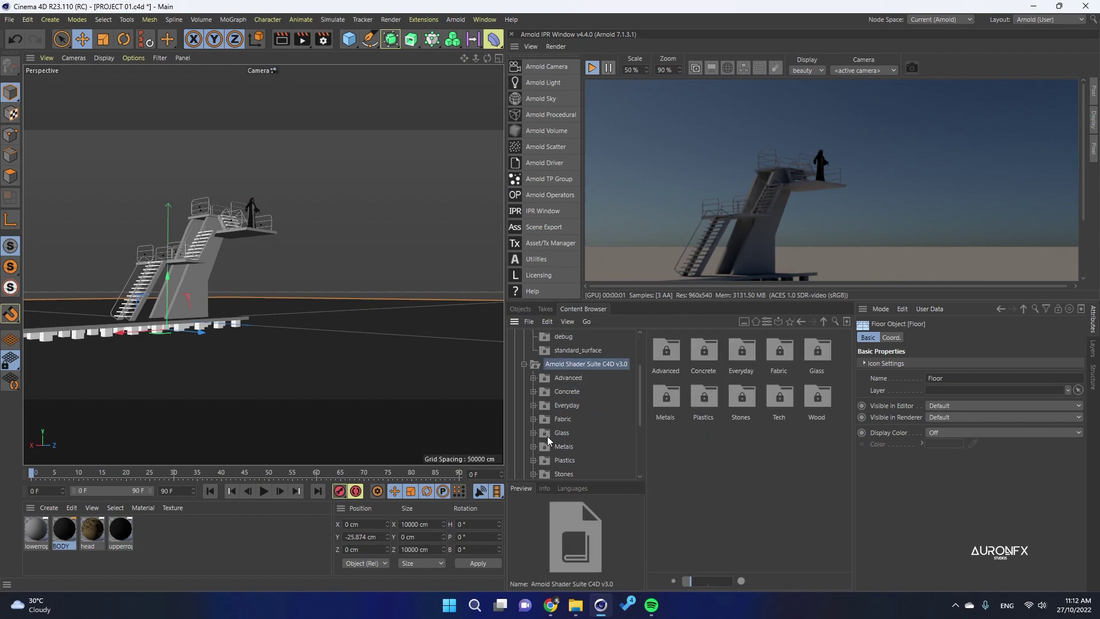
click(583, 406)
click(577, 420)
click(571, 433)
scroll(570, 433, down, 1)
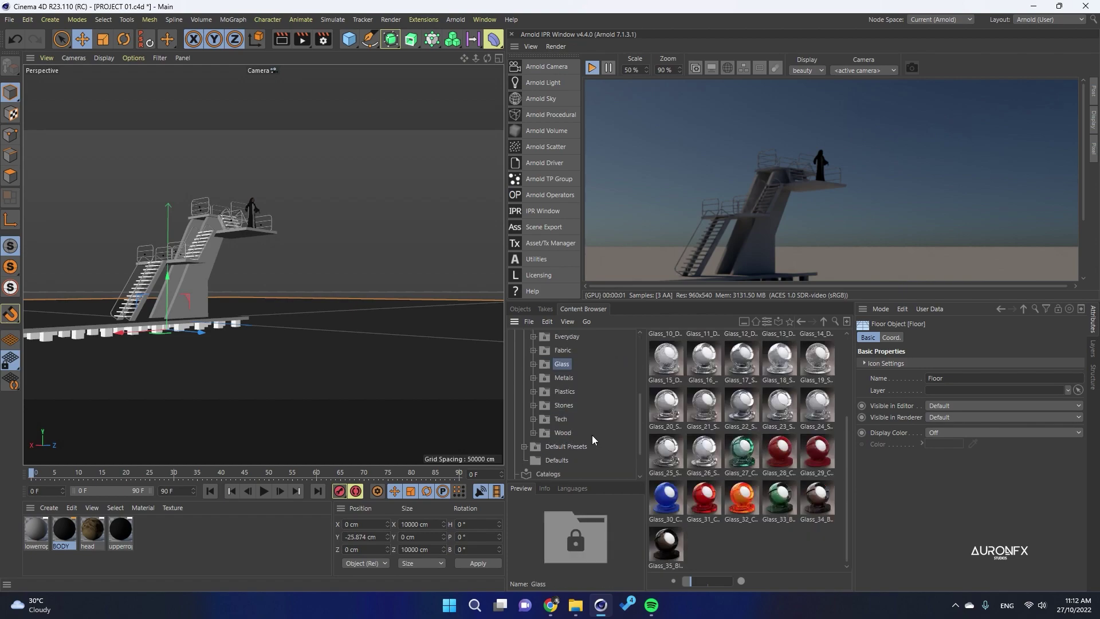
click(578, 444)
double_click(659, 362)
Create an Arnold standard_surface material, apply it to the Floor object and enlarge the render preview area.
click(520, 309)
click(50, 508)
mouse_move(85, 405)
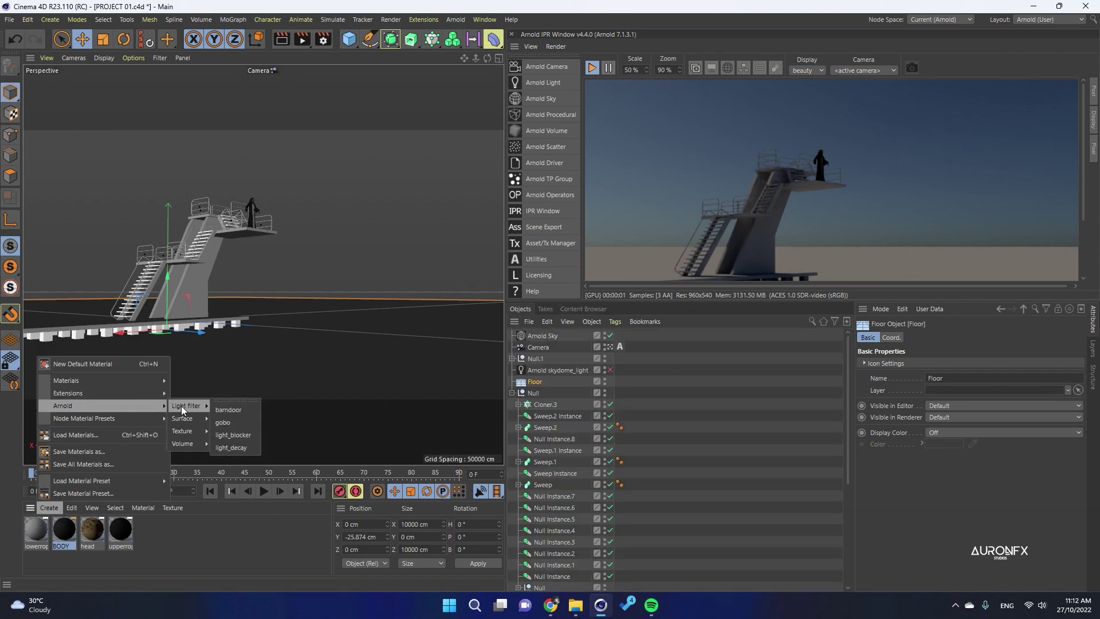
mouse_move(180, 406)
click(238, 406)
drag(36, 530, 535, 382)
drag(801, 302, 871, 452)
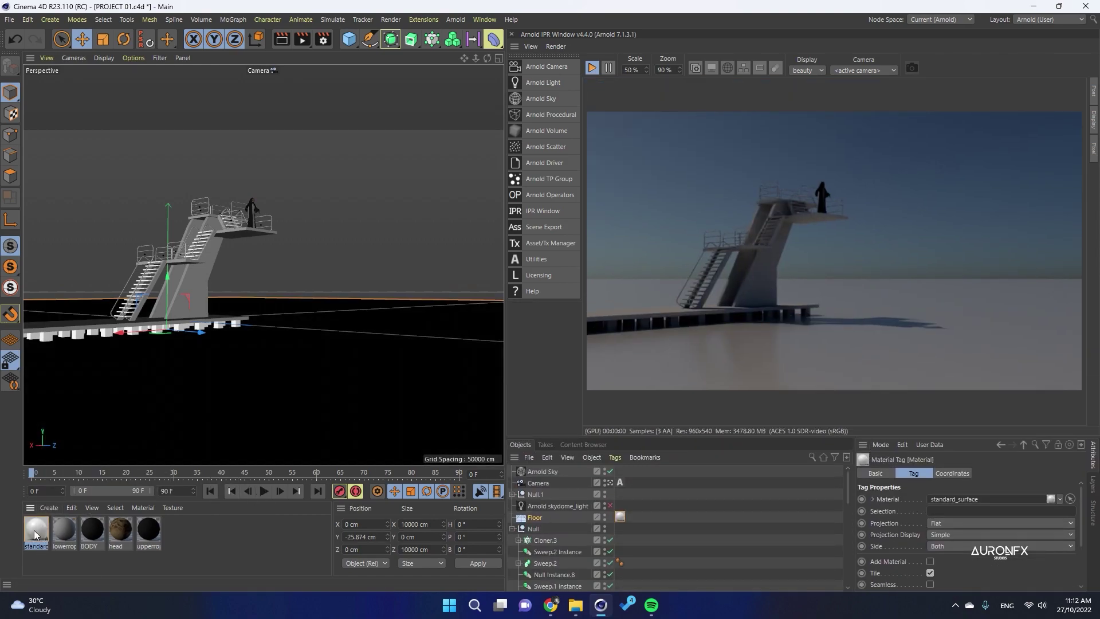
Set the floor material's base weight to 1 and open its base color for editing.
double_click(36, 530)
drag(360, 253, 543, 252)
click(338, 264)
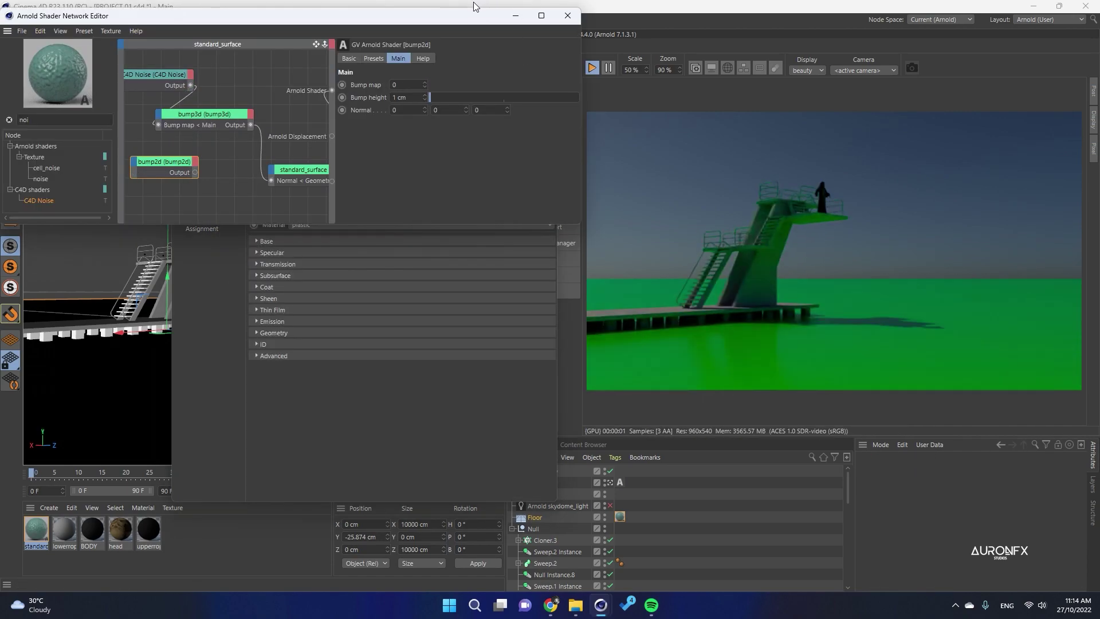
Set the floor shader's bump3d bump height to about 2.08 cm and change the noise type of its C4D Noise.
drag(241, 9, 197, 23)
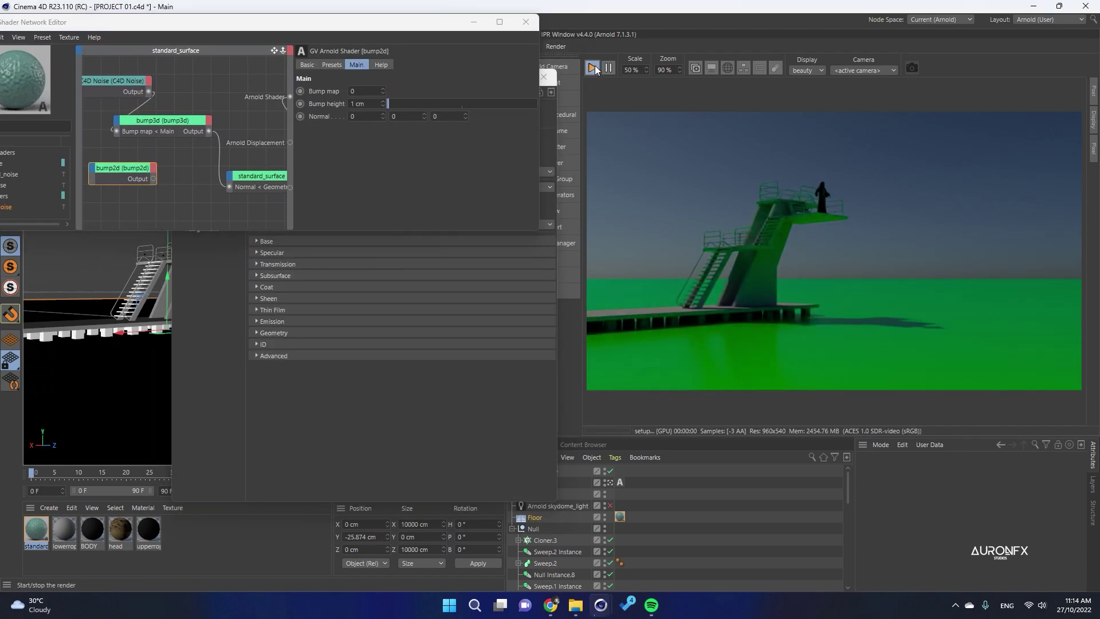
click(184, 122)
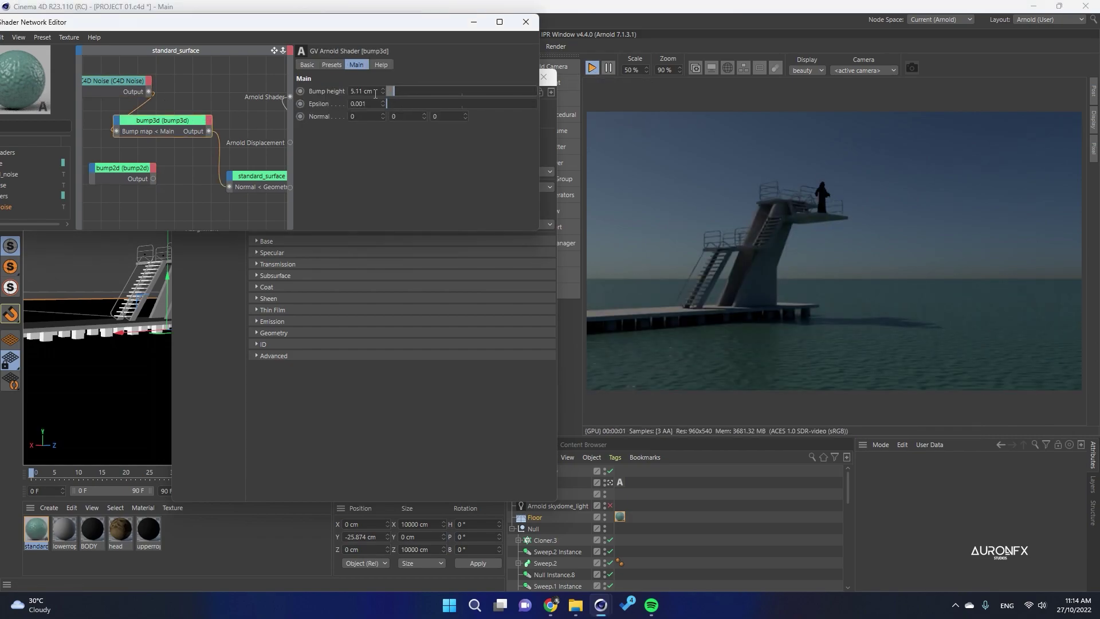
mouse_move(383, 95)
mouse_down()
mouse_move(419, 90)
mouse_move(390, 91)
mouse_up()
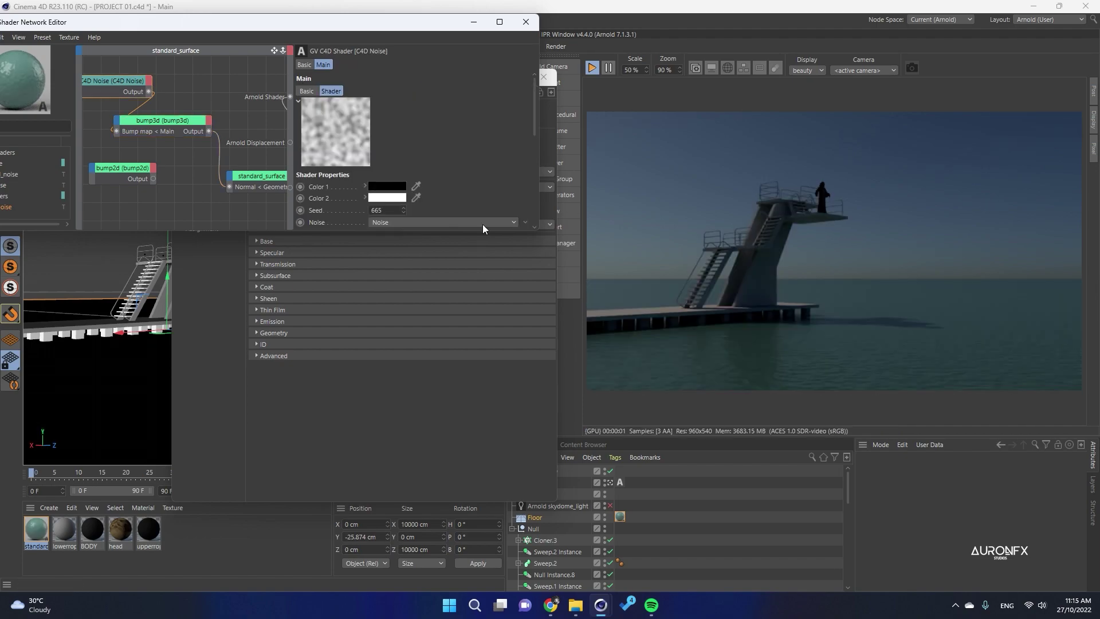
click(409, 223)
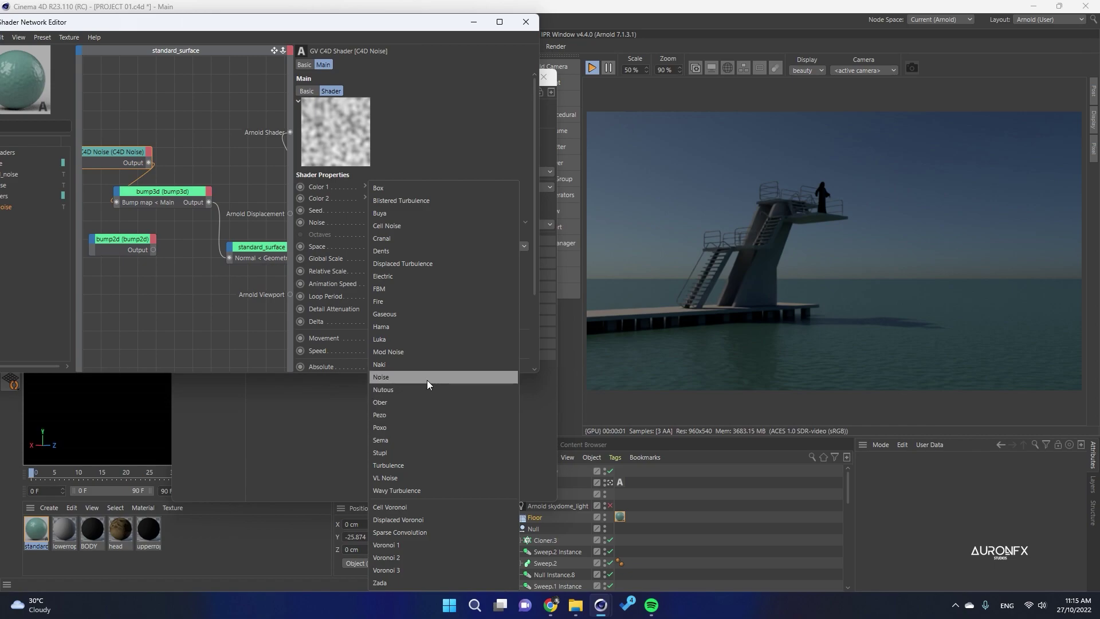
click(426, 445)
click(526, 22)
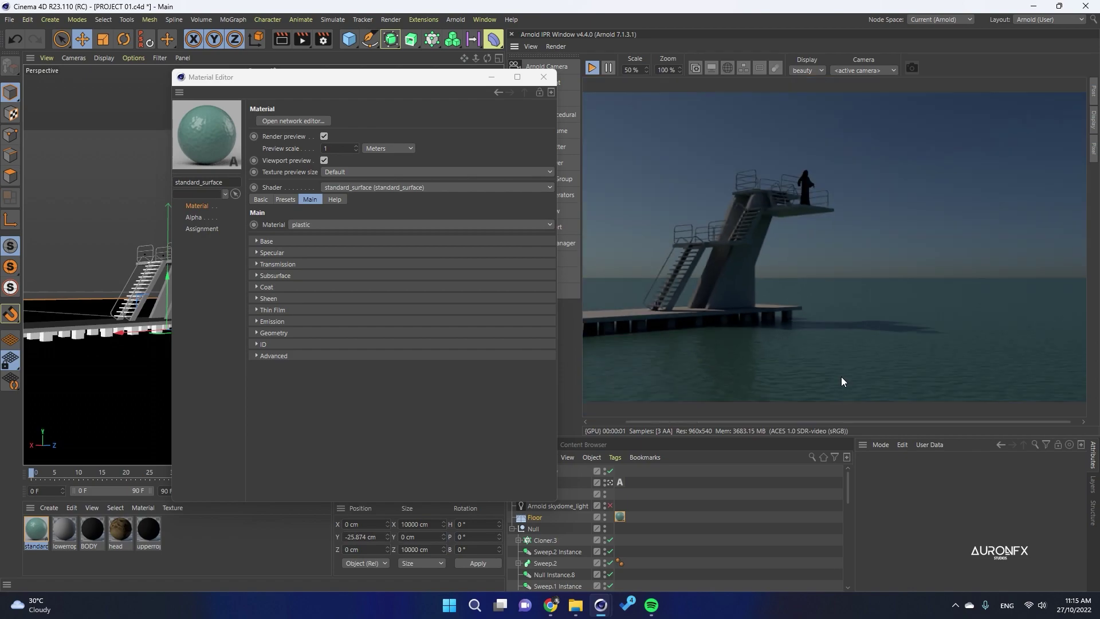
Set the floor material's specular roughness to 0.02 and its base color to light grey in the shader network.
click(295, 241)
click(344, 313)
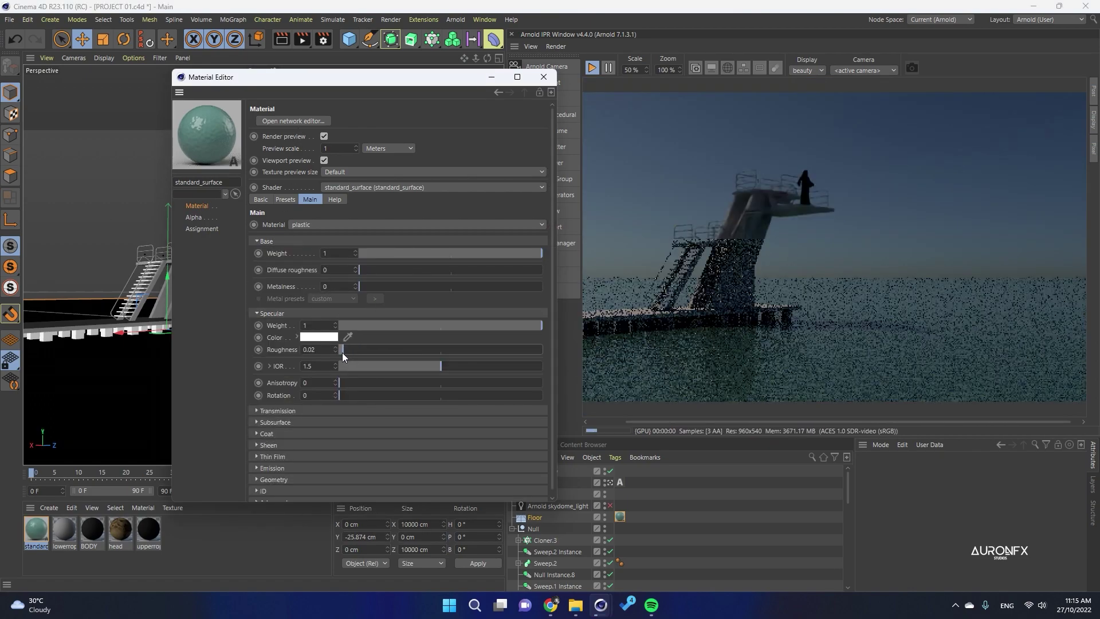
click(292, 121)
click(487, 276)
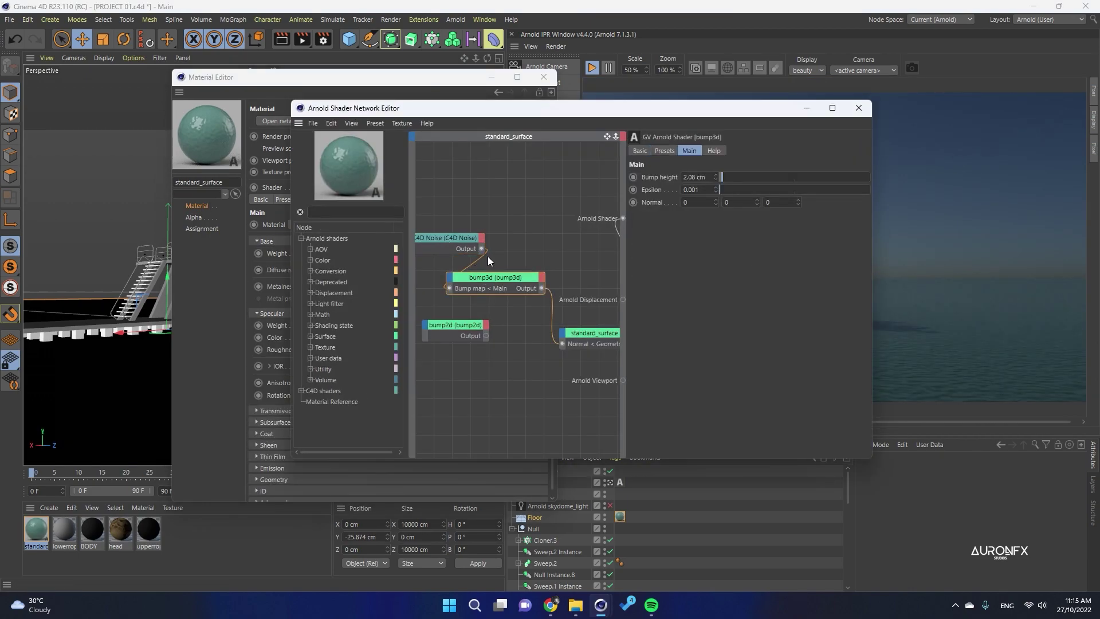
drag(485, 110, 244, 87)
click(347, 310)
click(478, 194)
click(563, 219)
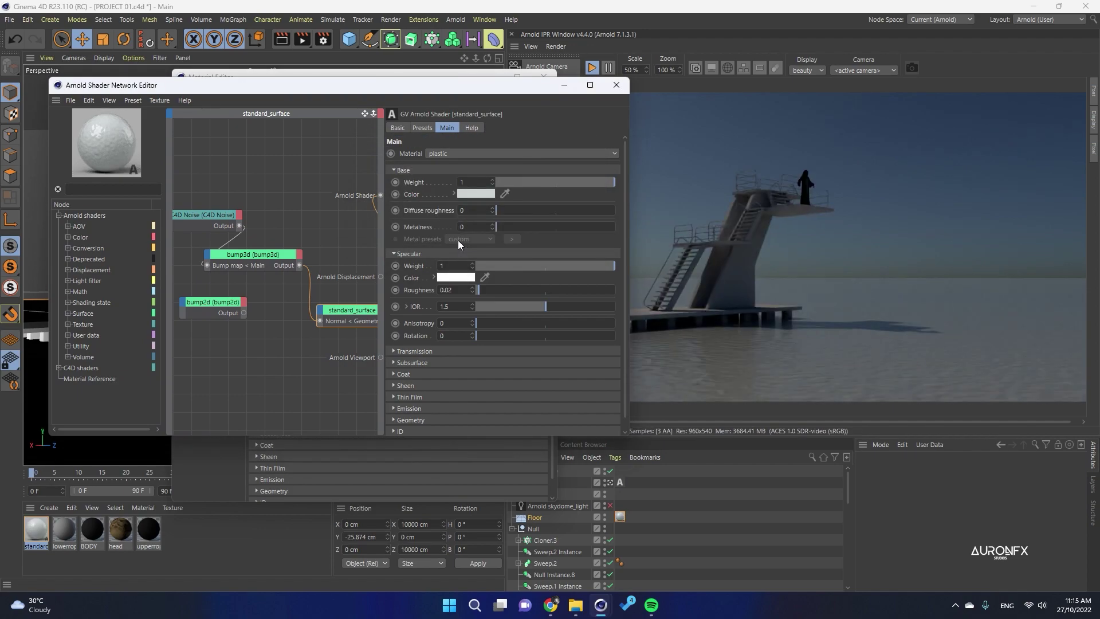
drag(462, 85, 319, 66)
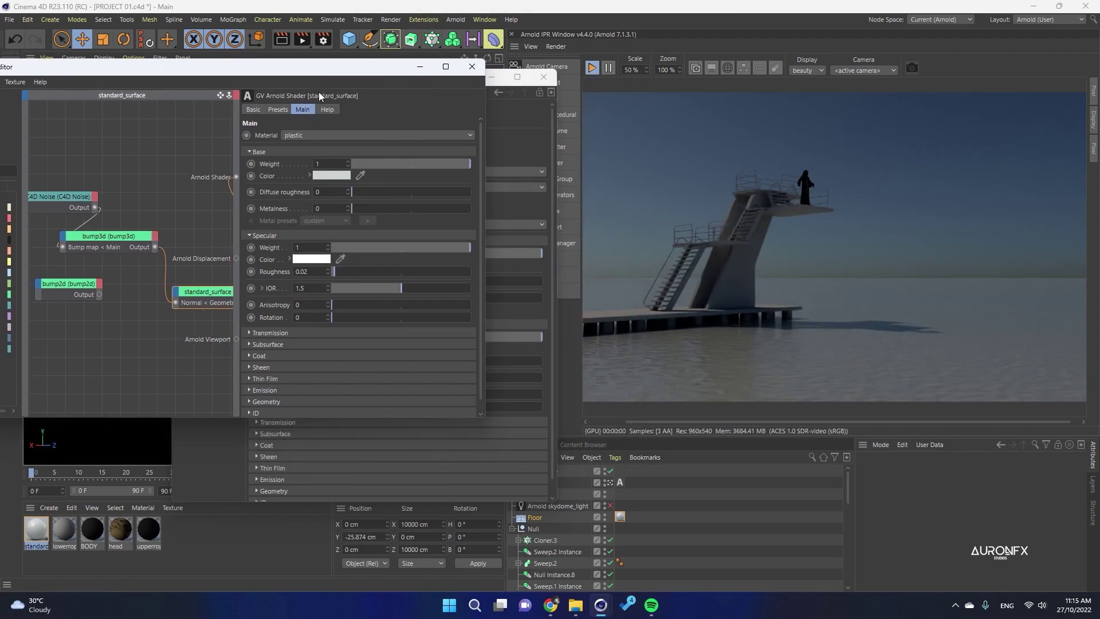
Set the floor material's transmission weight to 1 and close the material editors.
click(278, 344)
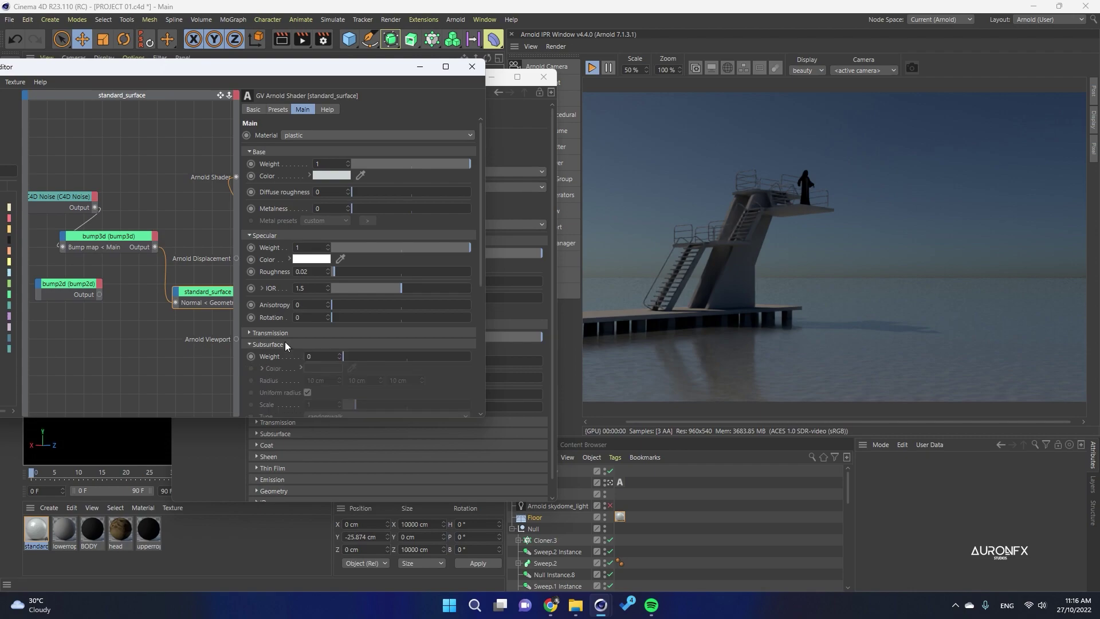
click(269, 333)
click(469, 345)
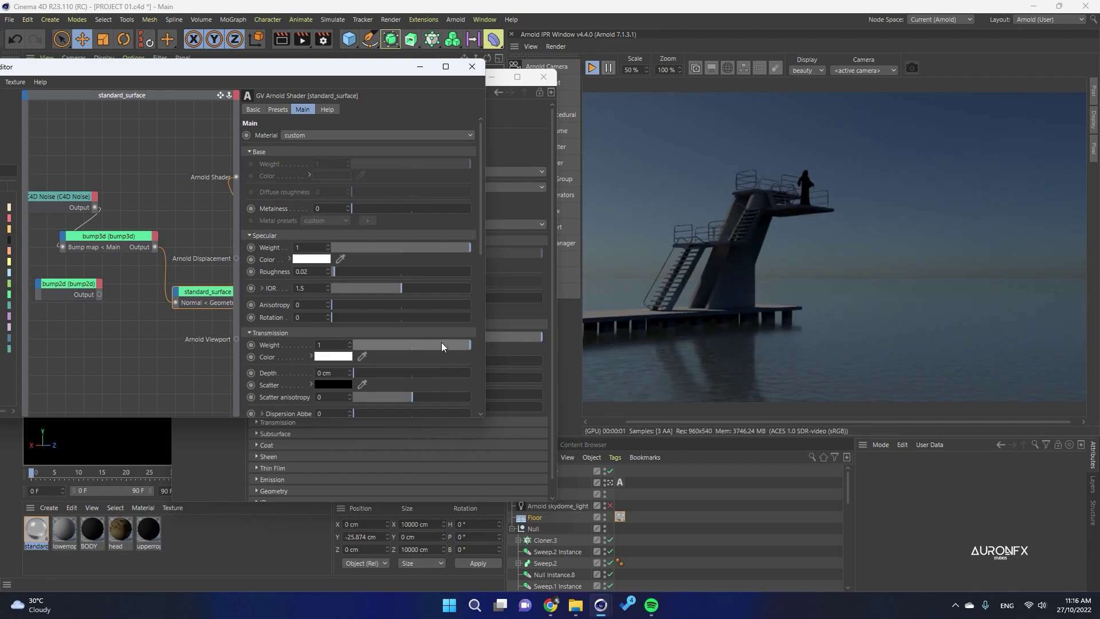
click(472, 66)
click(543, 76)
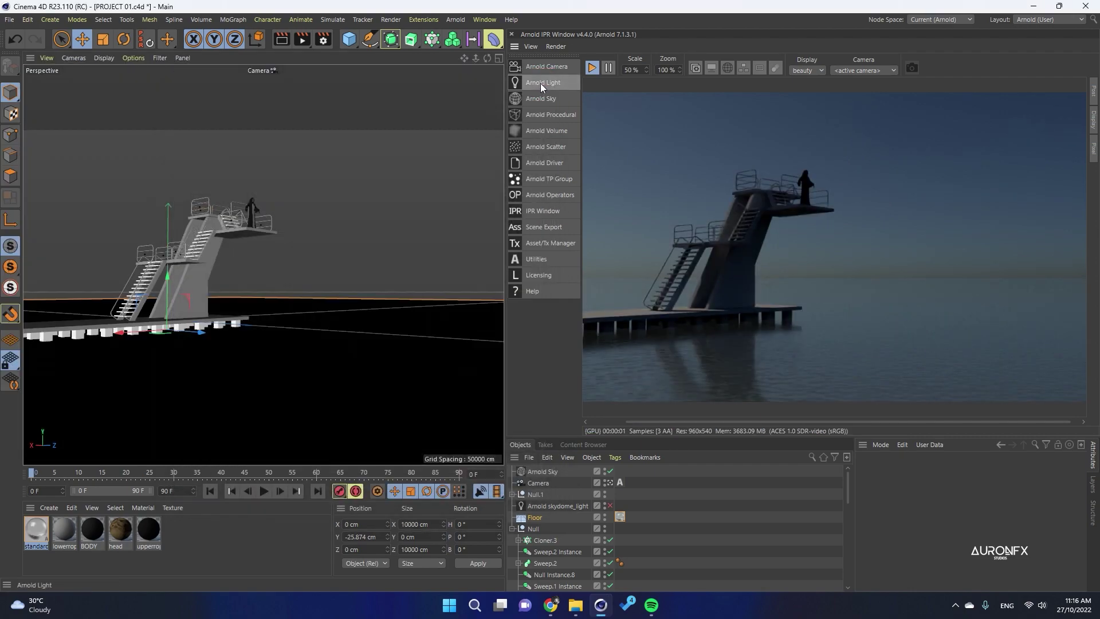
Rotate the Arnold Sky to a heading of about 5.6° and raise its skydome intensity to 2.
scroll(821, 366, down, 1)
click(541, 472)
key(r)
mouse_move(186, 322)
mouse_down()
mouse_move(260, 317)
mouse_move(138, 341)
mouse_move(181, 342)
mouse_up()
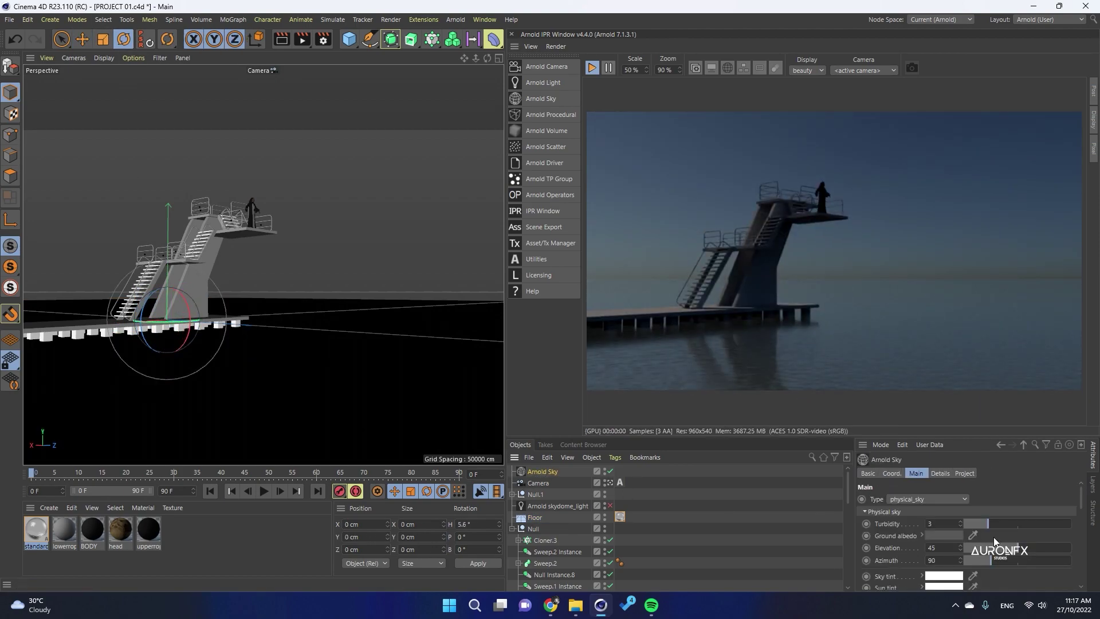
scroll(920, 552, down, 2)
drag(991, 533, 1008, 512)
scroll(1003, 528, down, 2)
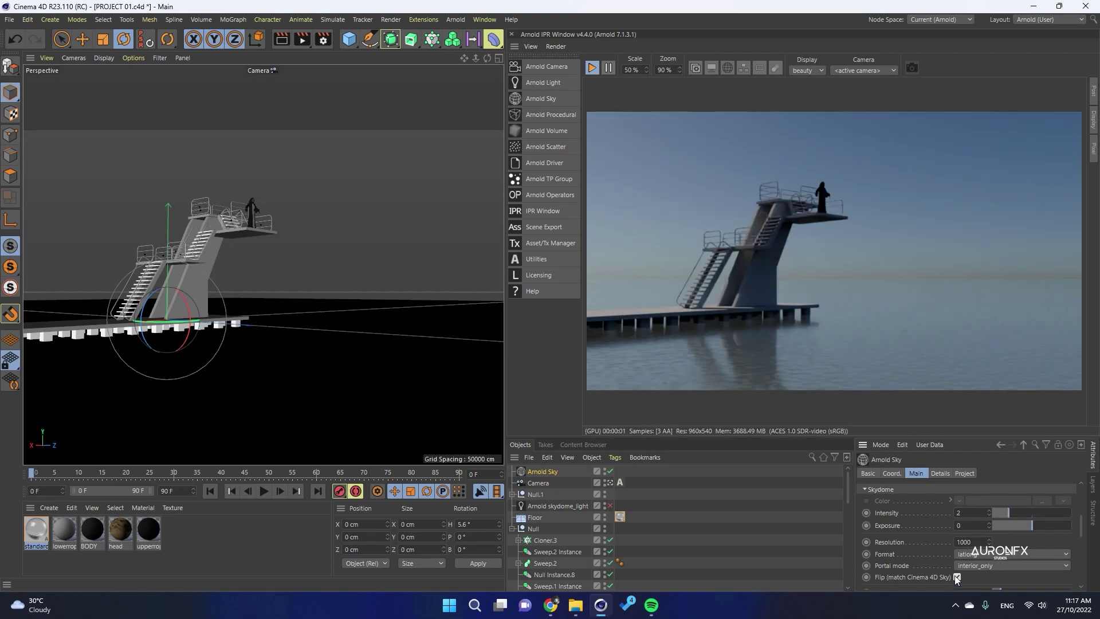
Set the Arnold environment atmosphere to fog in the render settings and delete the unused atmosphere_volume material.
click(323, 40)
click(354, 109)
click(795, 159)
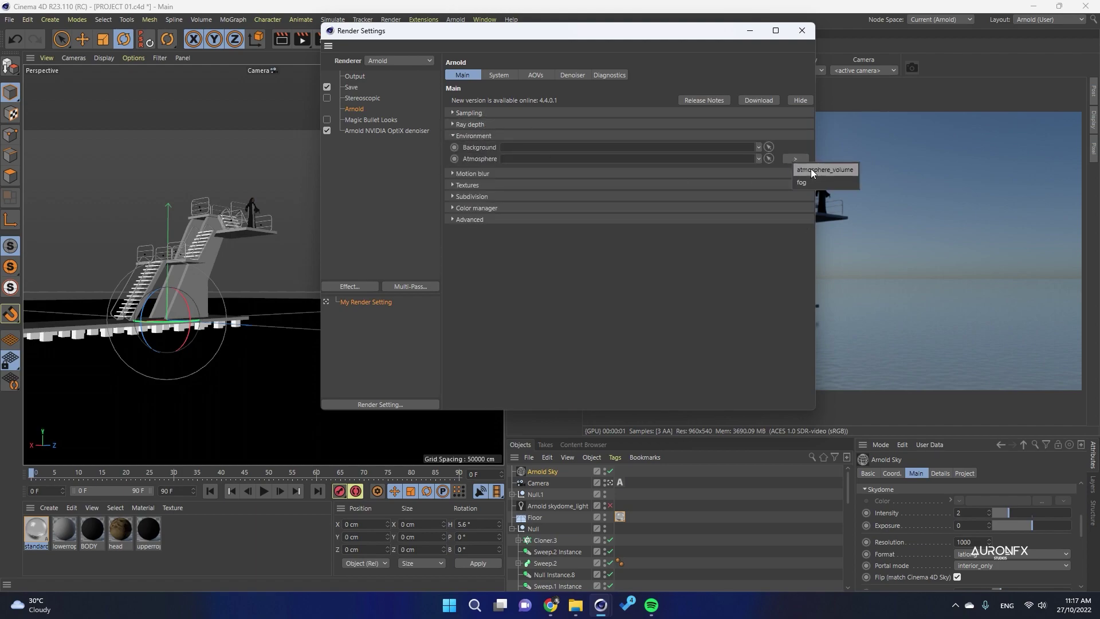
click(807, 169)
drag(635, 34, 356, 53)
click(516, 178)
click(524, 201)
click(522, 49)
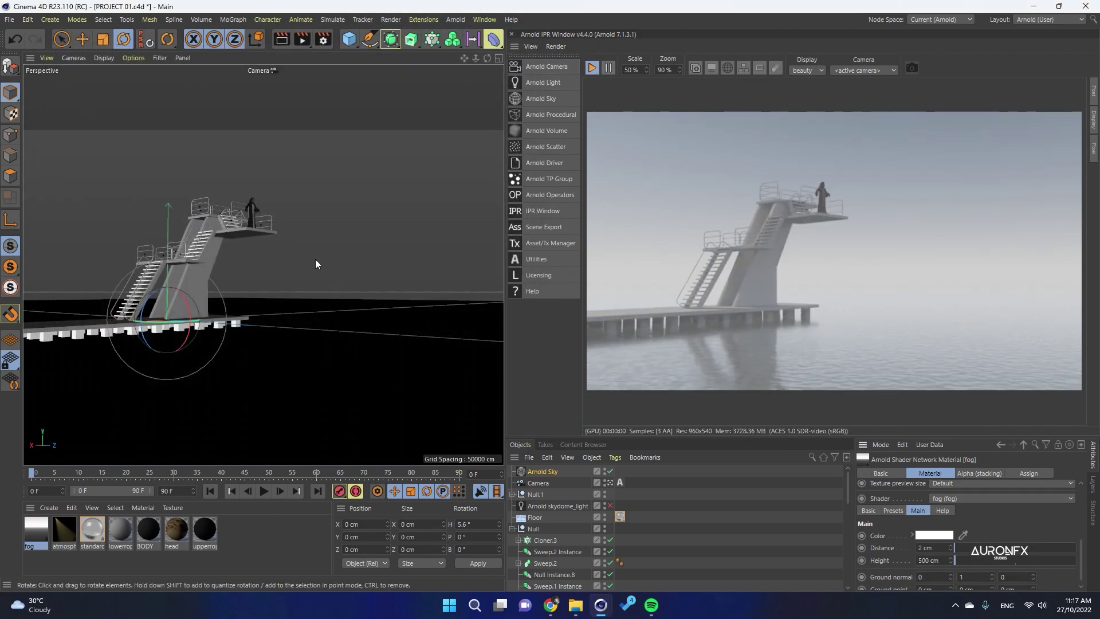
right_click(67, 535)
click(91, 516)
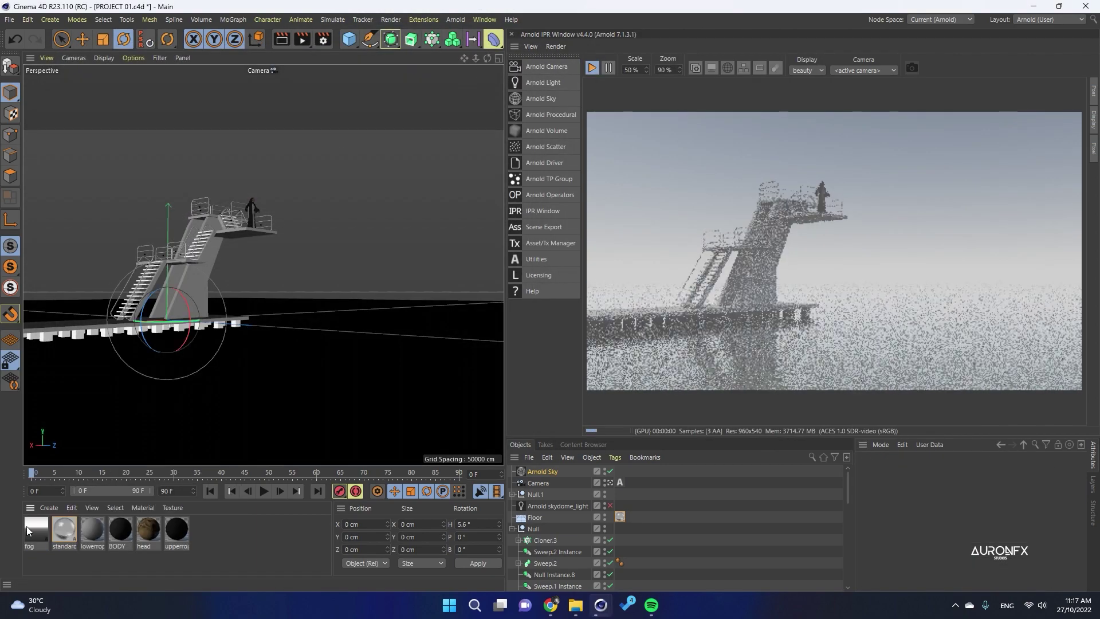
Adjust the fog material's distance and height and try a warm tint for its color.
double_click(28, 527)
mouse_move(348, 249)
mouse_down()
mouse_move(384, 249)
mouse_move(351, 253)
mouse_move(349, 238)
mouse_up()
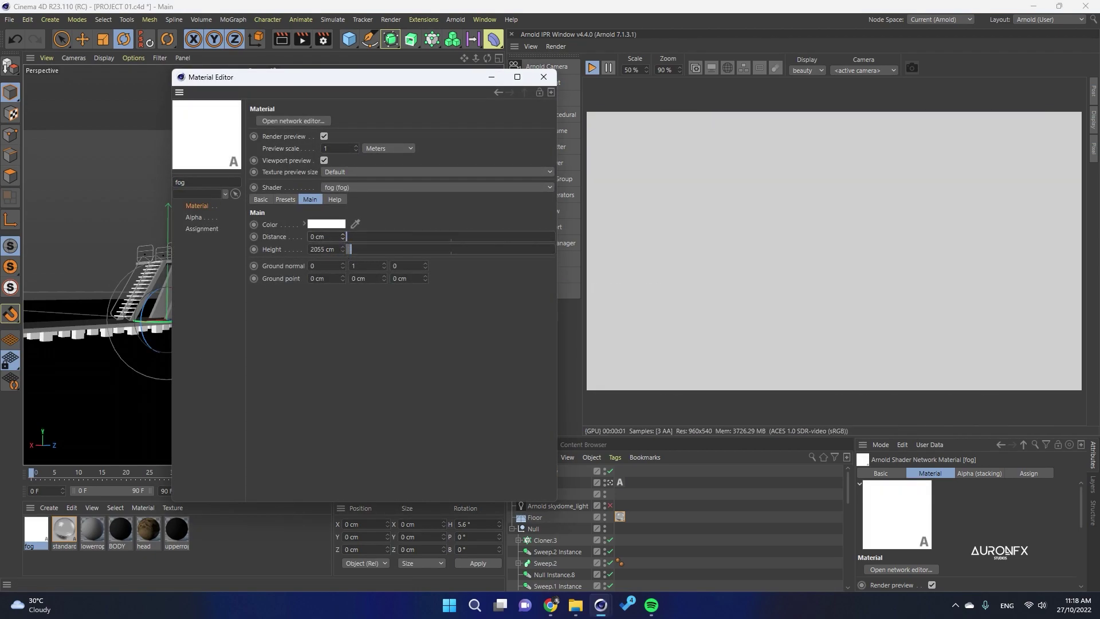
click(326, 223)
drag(258, 221, 268, 223)
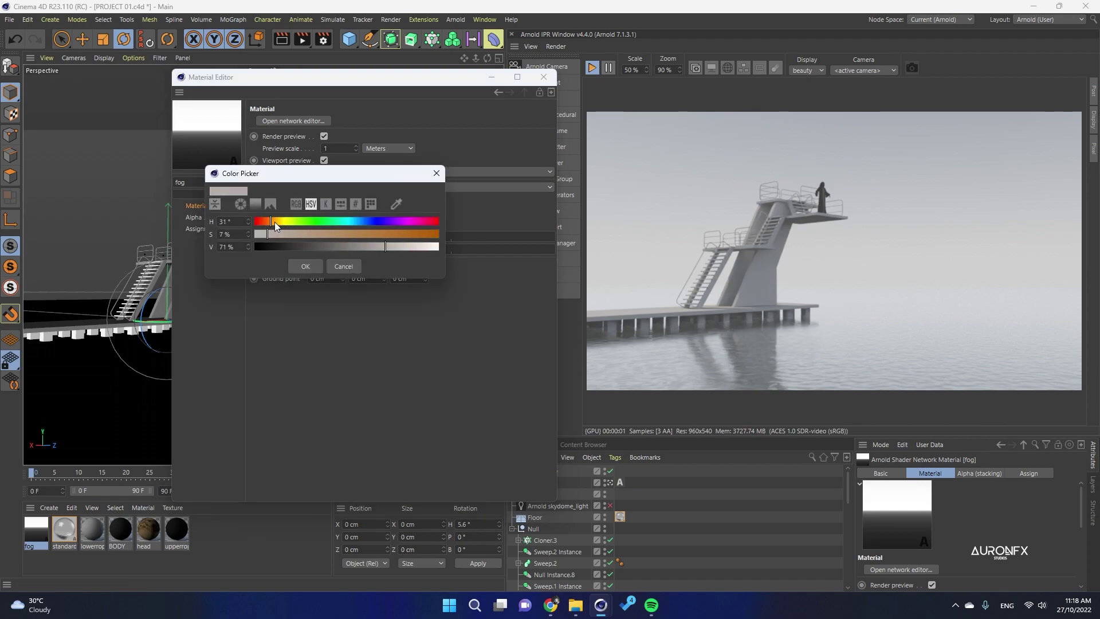
click(343, 265)
click(544, 77)
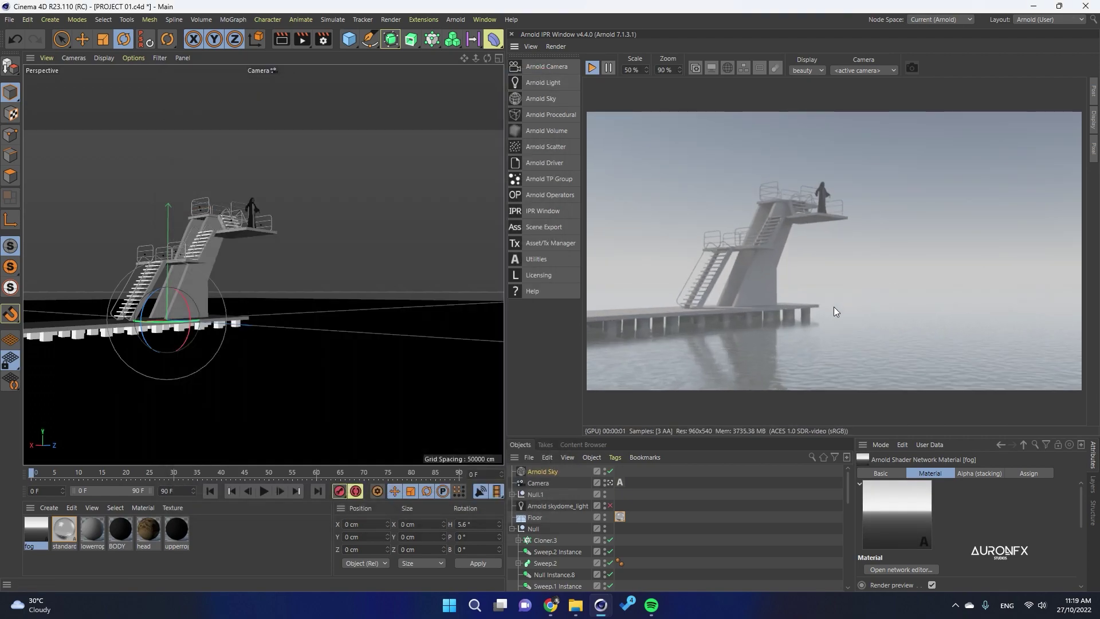
Apply the Concret_12 material from the Arnold Shader Suite's Concrete set to the tower's main slanted support.
scroll(833, 307, up, 1)
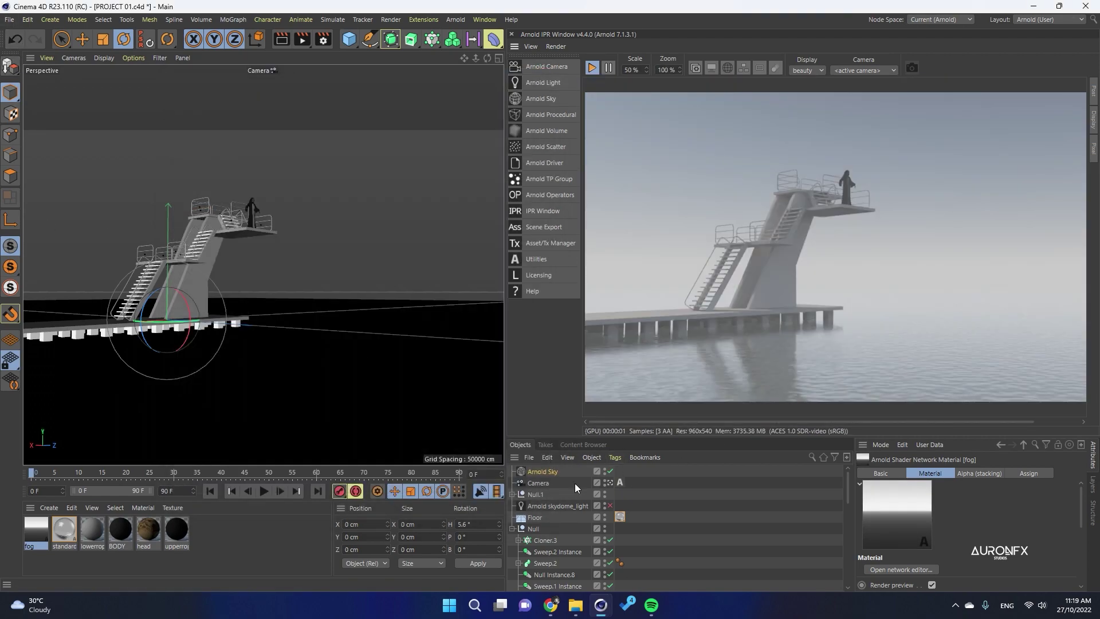
click(583, 445)
drag(680, 437, 680, 343)
scroll(560, 417, up, 5)
click(567, 433)
drag(741, 491, 188, 286)
click(193, 289)
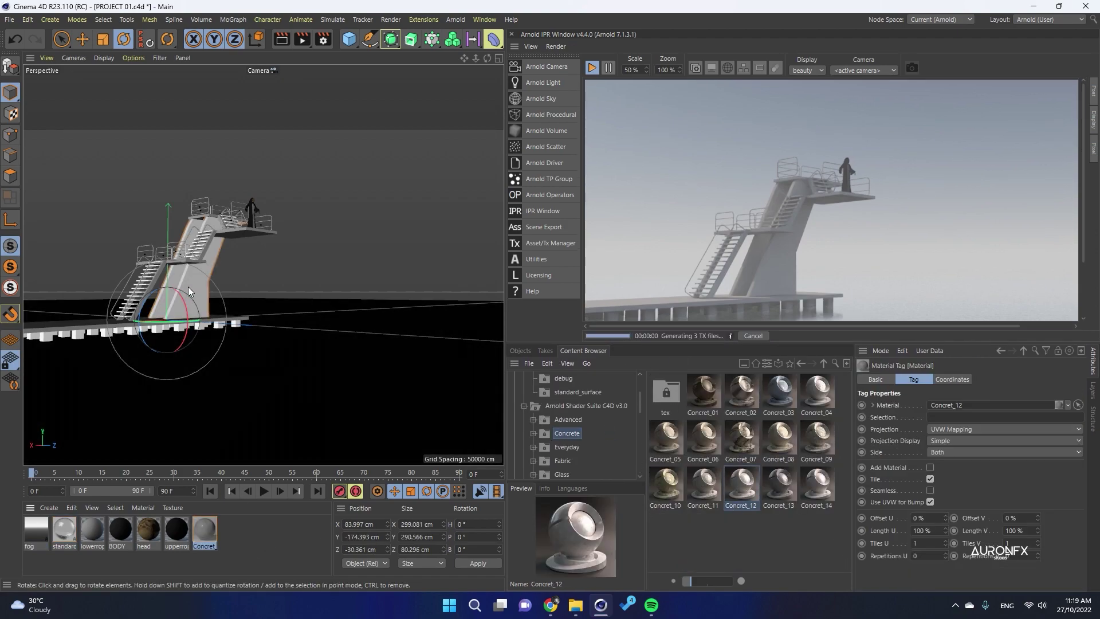
scroll(827, 246, down, 2)
Add the Brushed Metal preset from the standard_surface set to the scene's materials.
click(520, 350)
scroll(566, 437, down, 5)
click(136, 291)
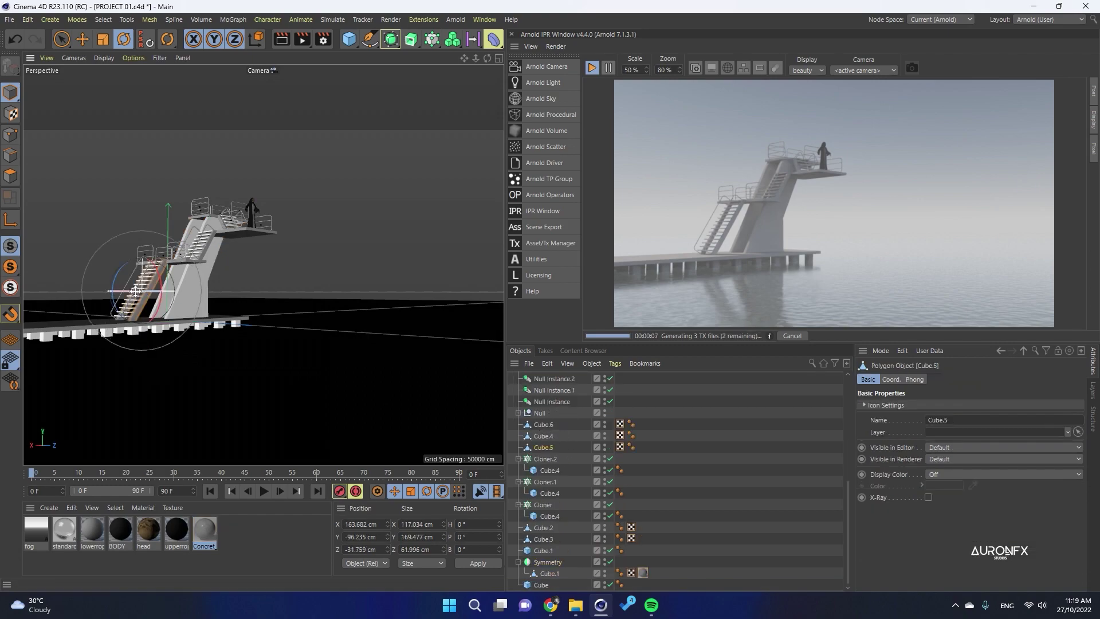
click(583, 351)
click(577, 392)
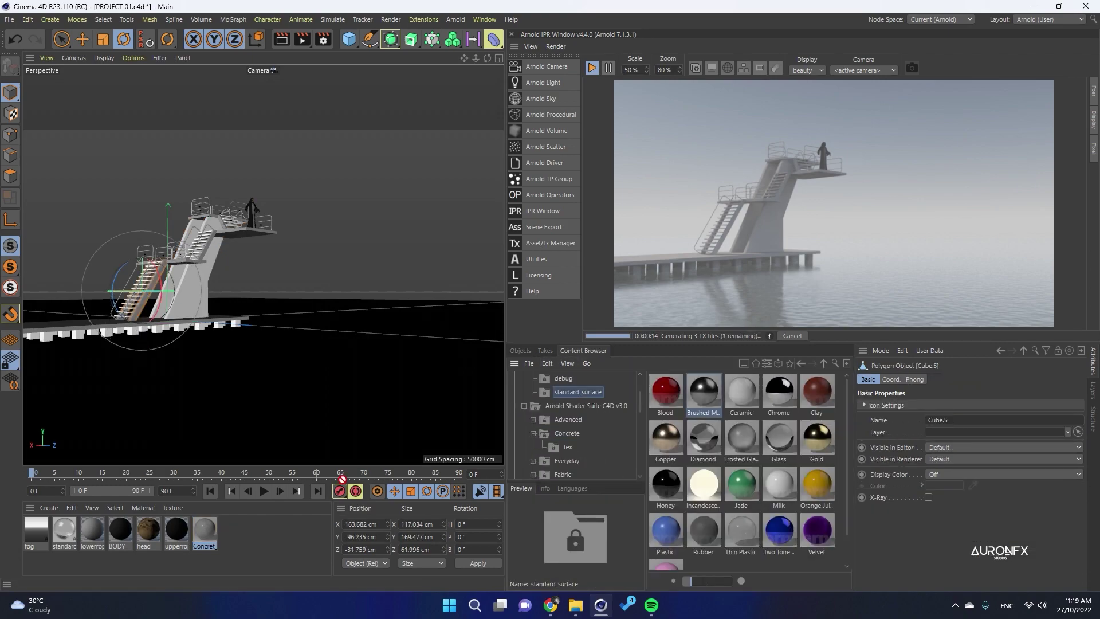
click(520, 351)
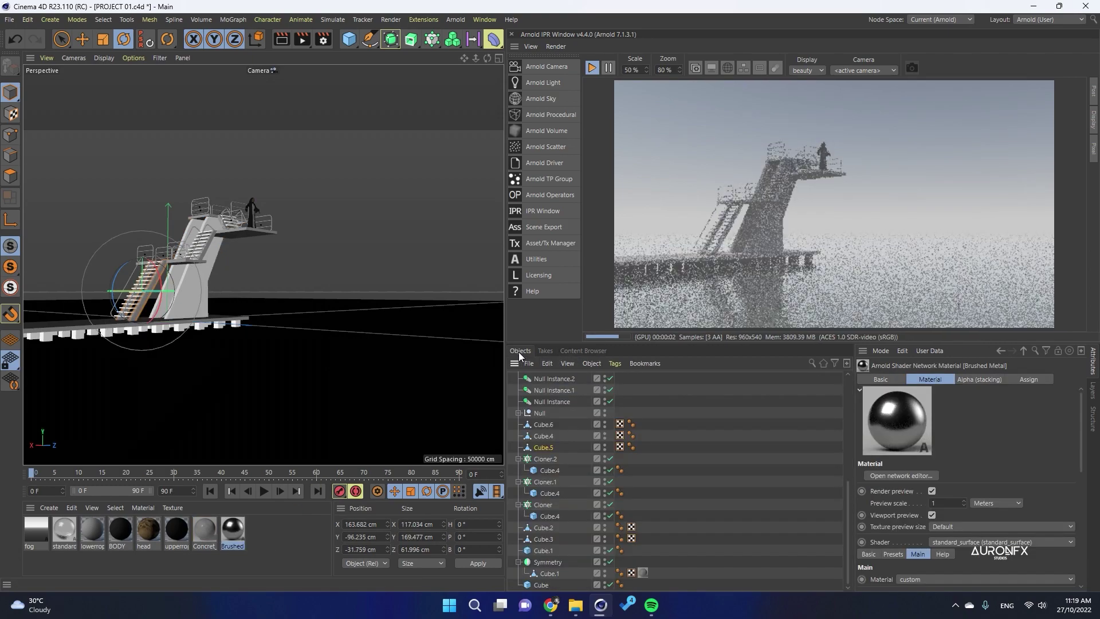
scroll(781, 246, up, 5)
scroll(780, 247, down, 6)
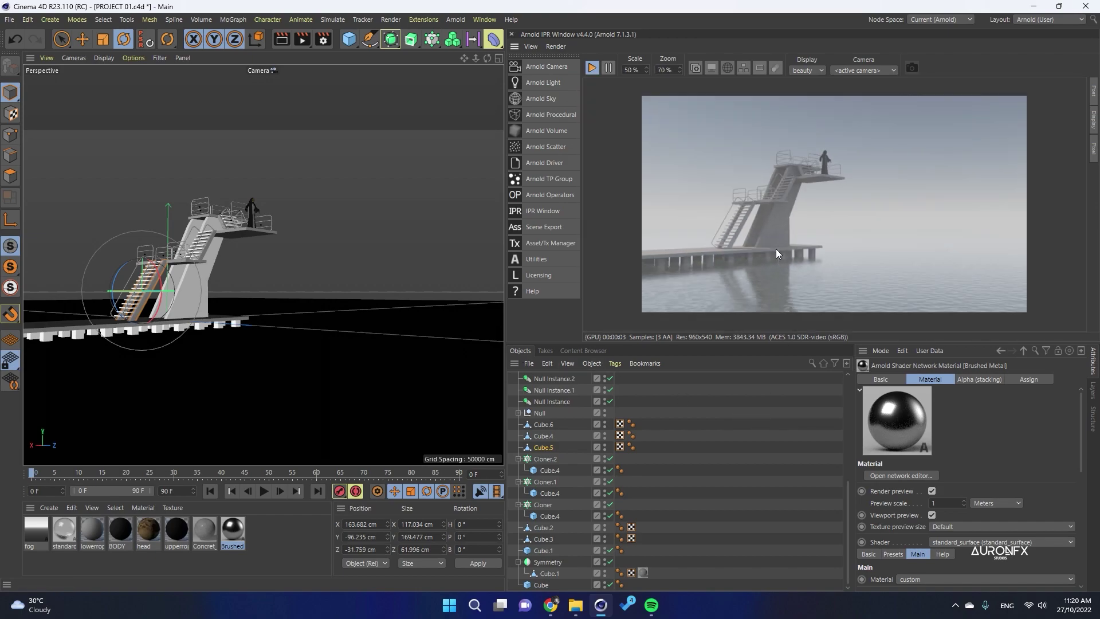
scroll(704, 461, up, 2)
Apply the concrete material to the long base deck and swap its look for the Concret_09 preset.
click(54, 336)
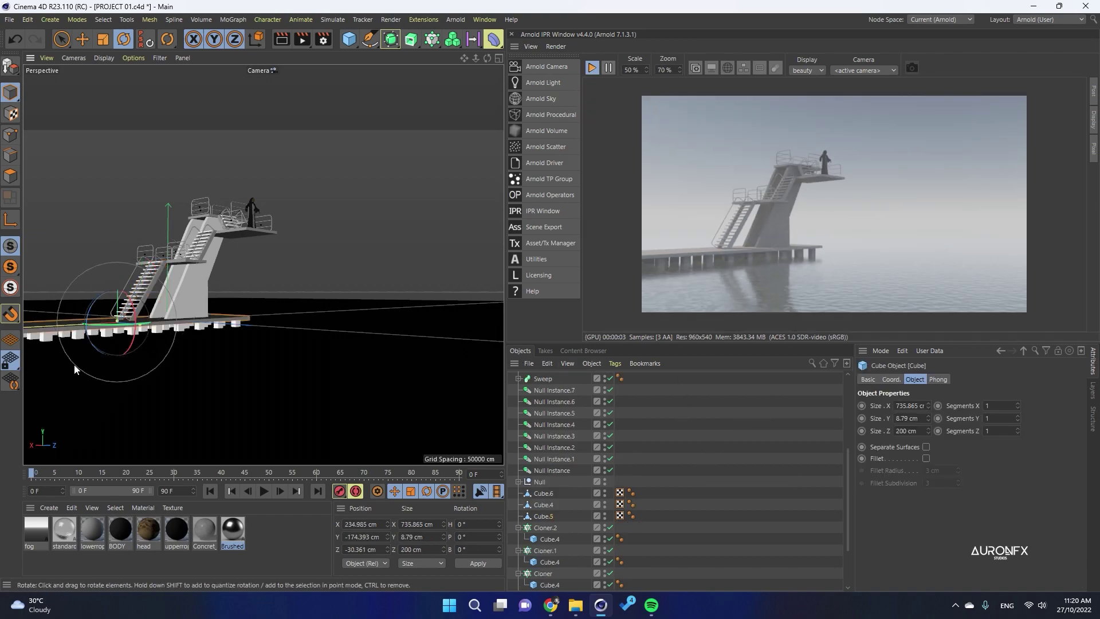
drag(203, 534, 46, 328)
click(583, 350)
click(566, 433)
click(676, 437)
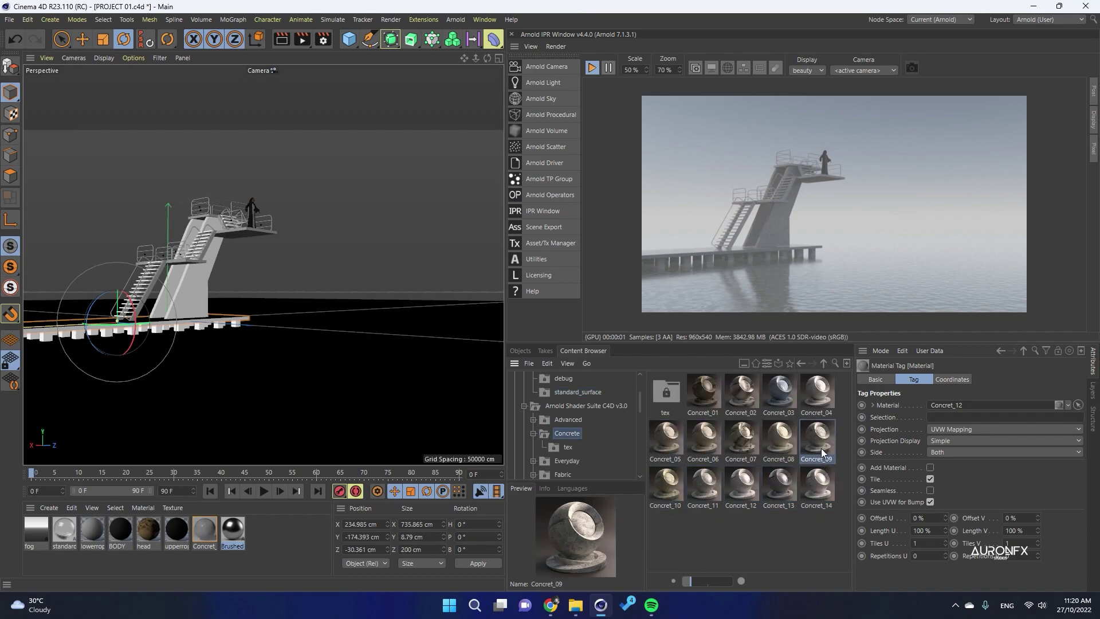
click(208, 542)
Apply the concrete material to Cloner.3, the cube supports under the deck, with Cubic projection.
click(199, 327)
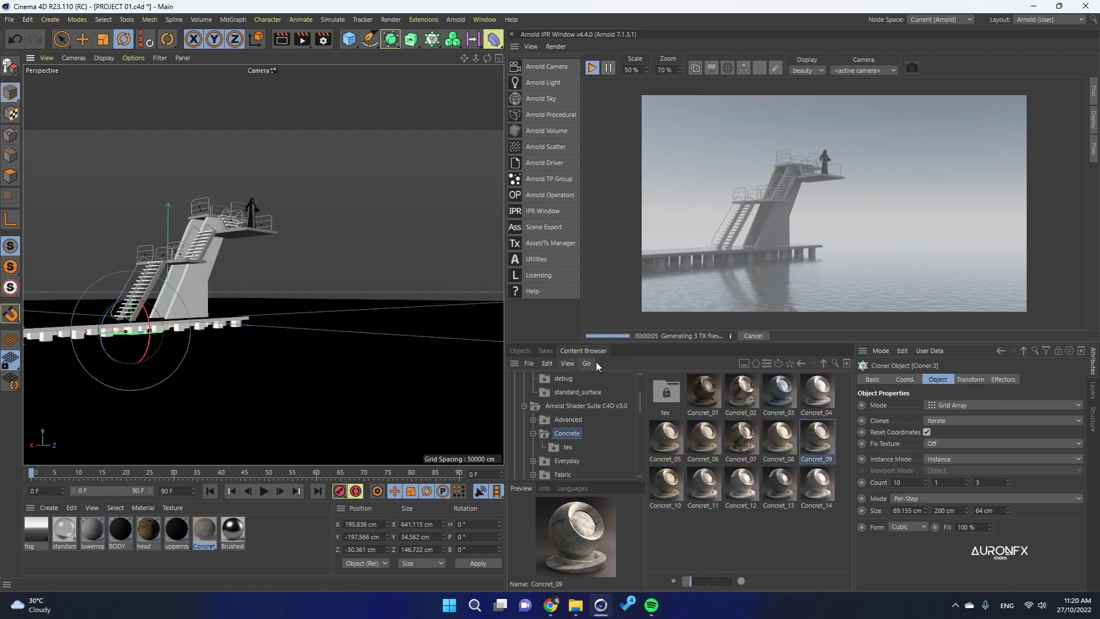
click(520, 351)
scroll(562, 497, up, 10)
drag(205, 530, 547, 446)
click(947, 430)
click(939, 478)
Set the projection of the base deck's concrete material to Cubic.
click(161, 324)
scroll(618, 439, down, 7)
click(631, 584)
click(948, 430)
click(942, 479)
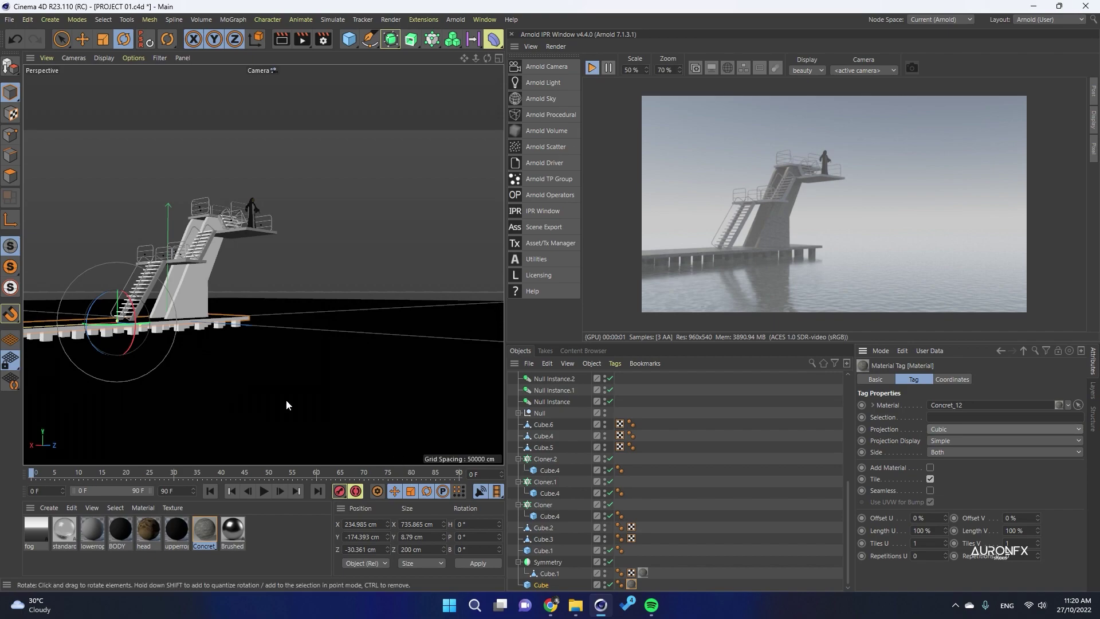
Group the railing sweeps and their instances under one null and apply the Brushed Metal material to it.
click(144, 299)
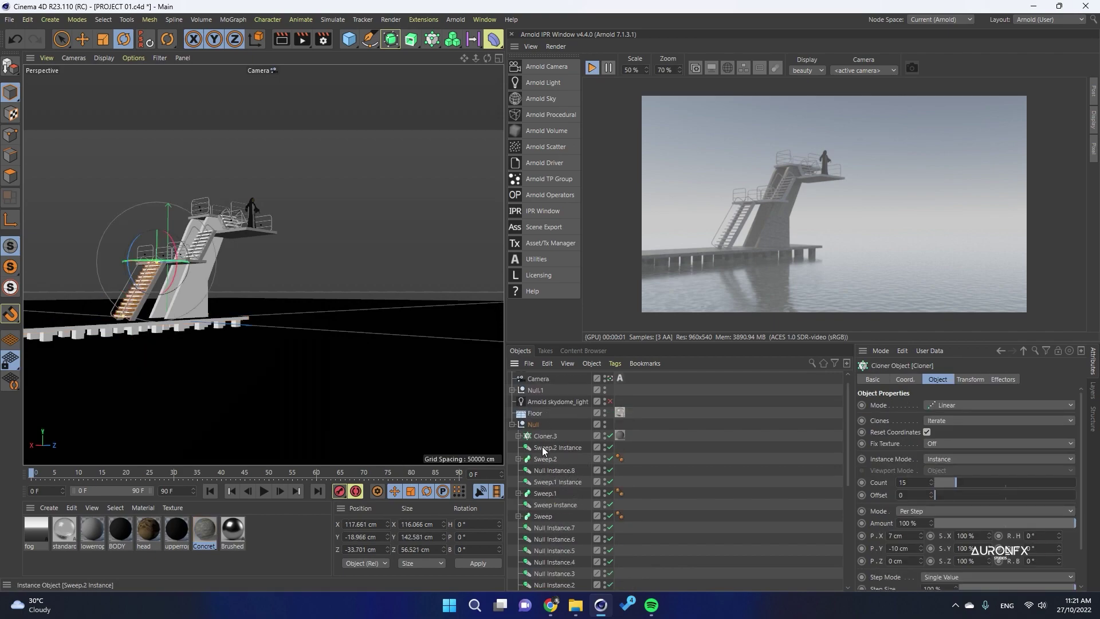
click(543, 448)
scroll(541, 460, down, 4)
shift+click(542, 470)
key(alt+g)
drag(232, 529, 535, 402)
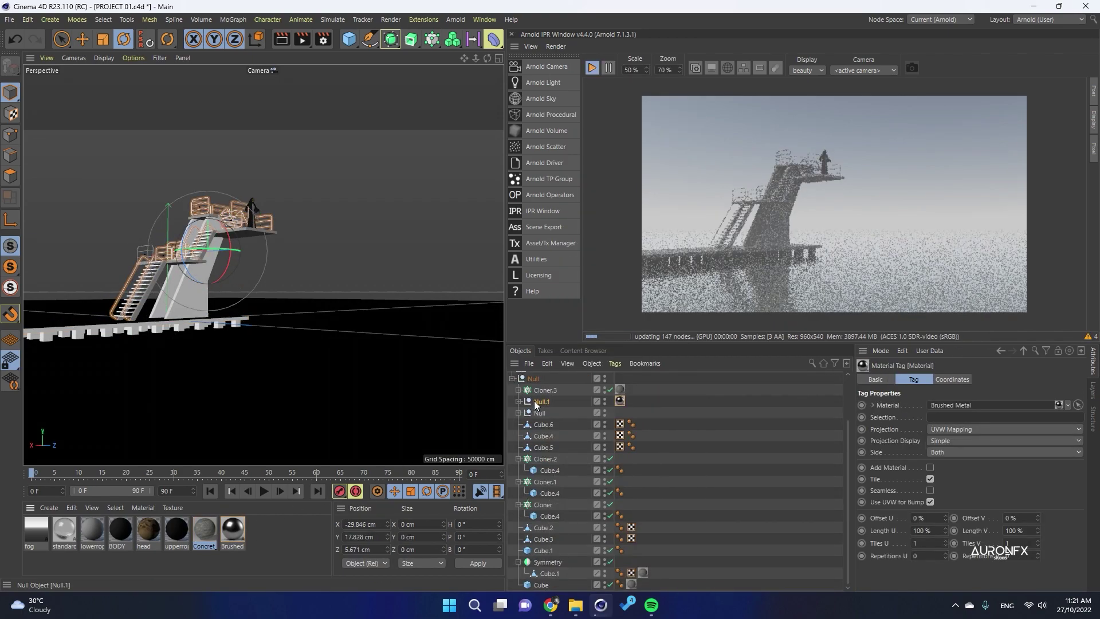
Apply the Wood_26_Planks preset from the Wood library to the cube inside Cloner.1, the upper stair's treads.
click(126, 321)
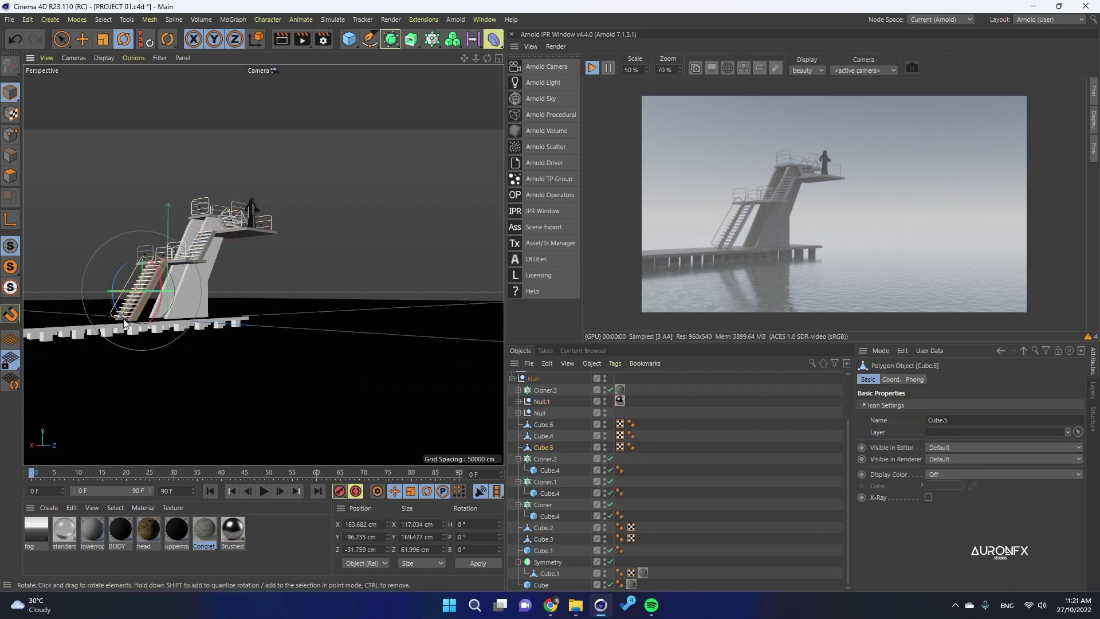
click(198, 254)
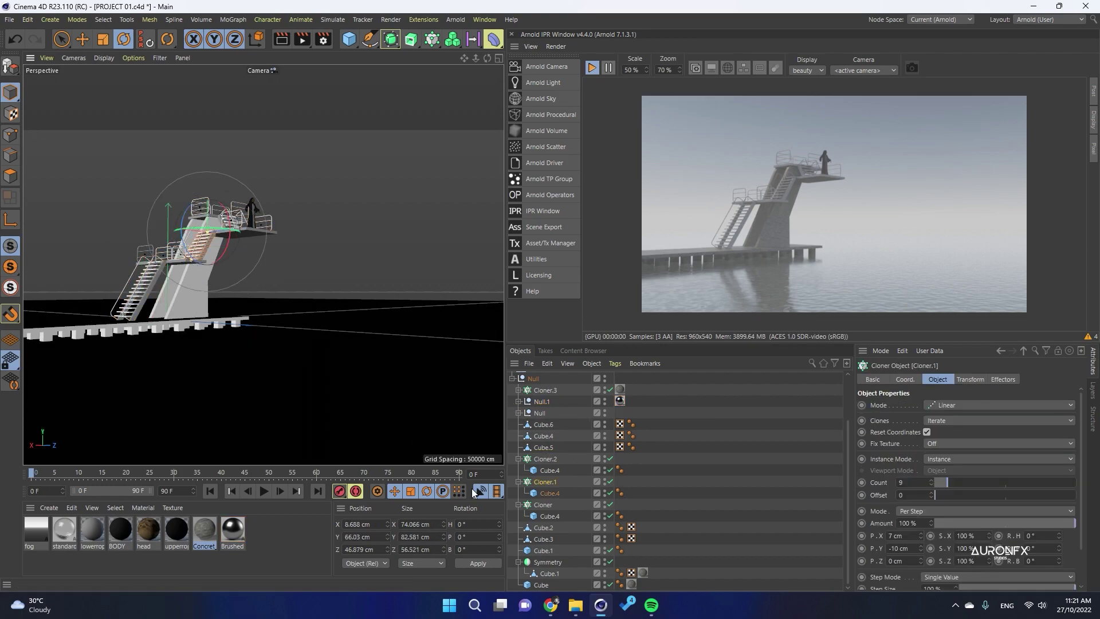
click(583, 351)
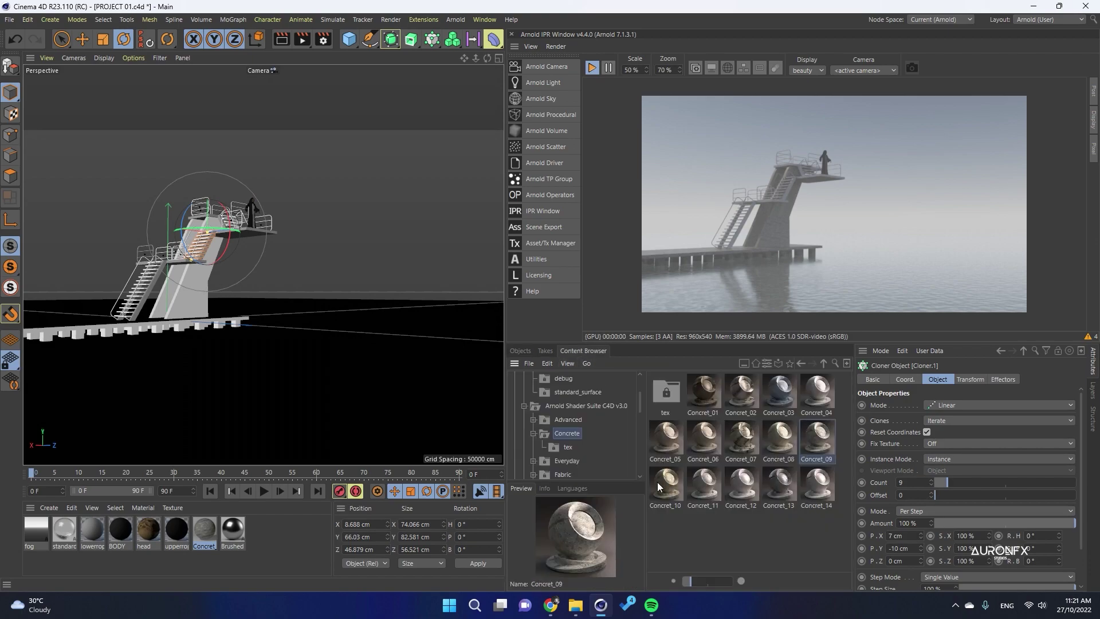
click(563, 420)
click(695, 424)
click(780, 465)
scroll(782, 467, down, 1)
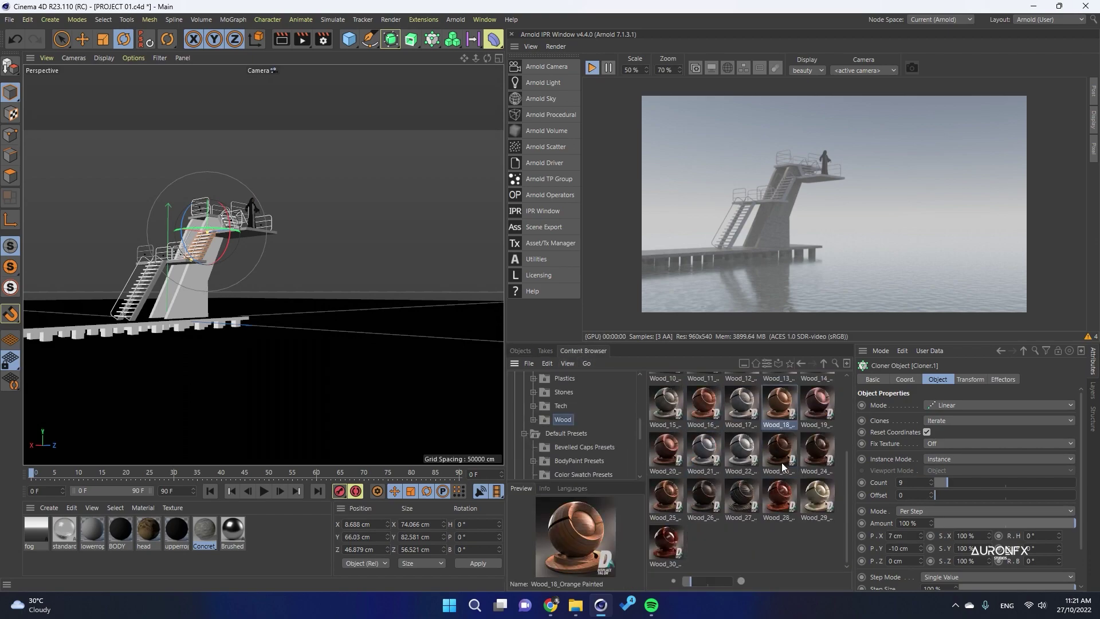
drag(693, 497, 549, 494)
click(513, 351)
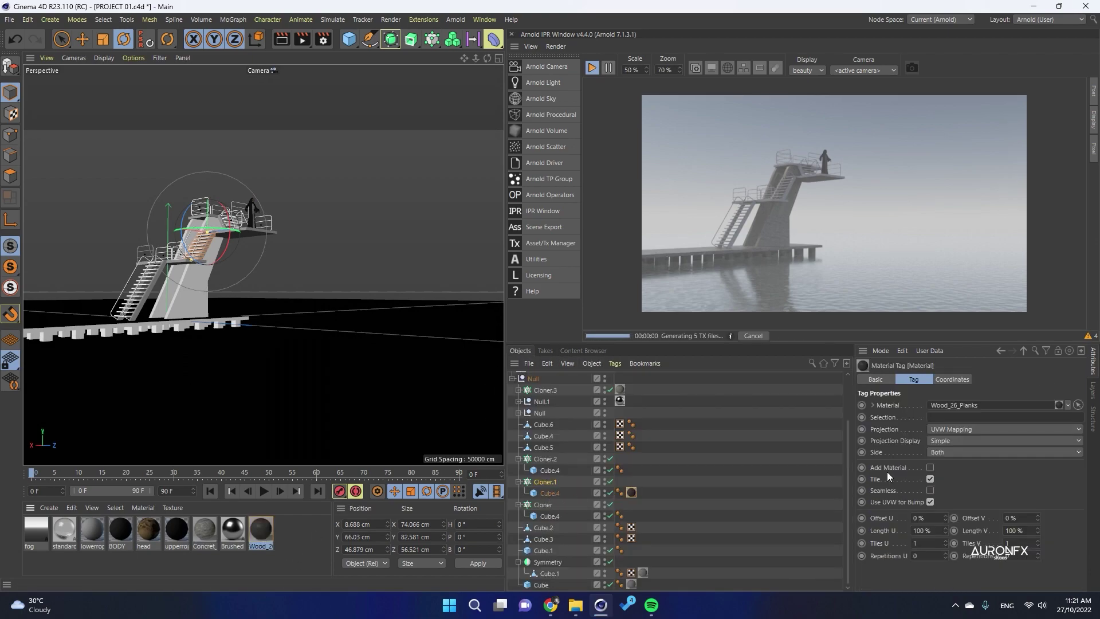
Apply the Wood_26_Planks material with Cubic projection to the tread cubes inside Cloner and Cloner.2.
click(575, 517)
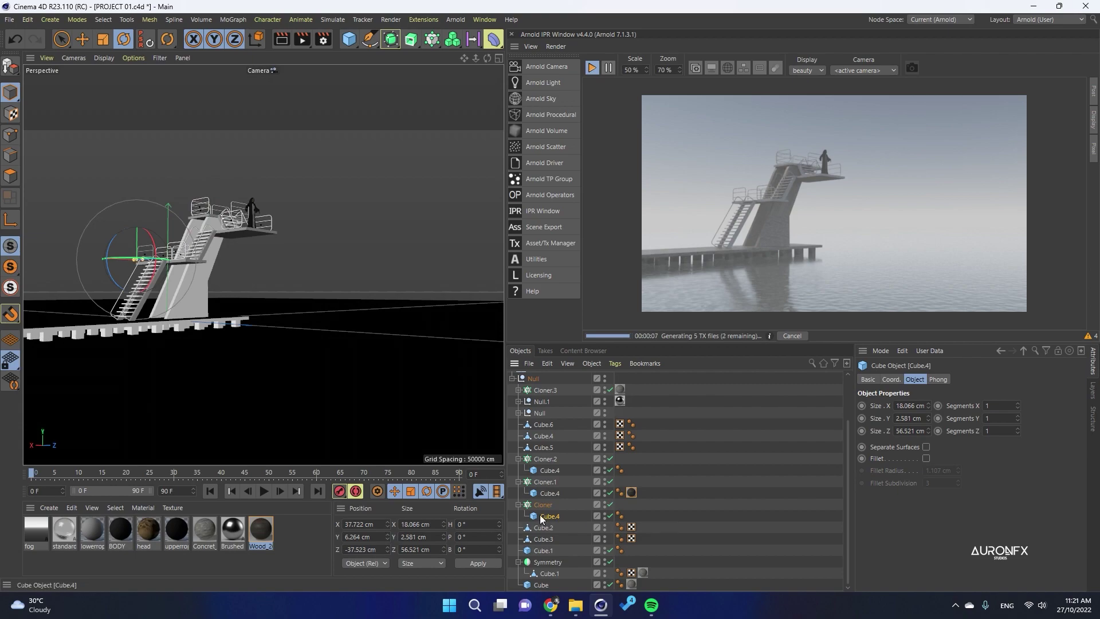
click(631, 516)
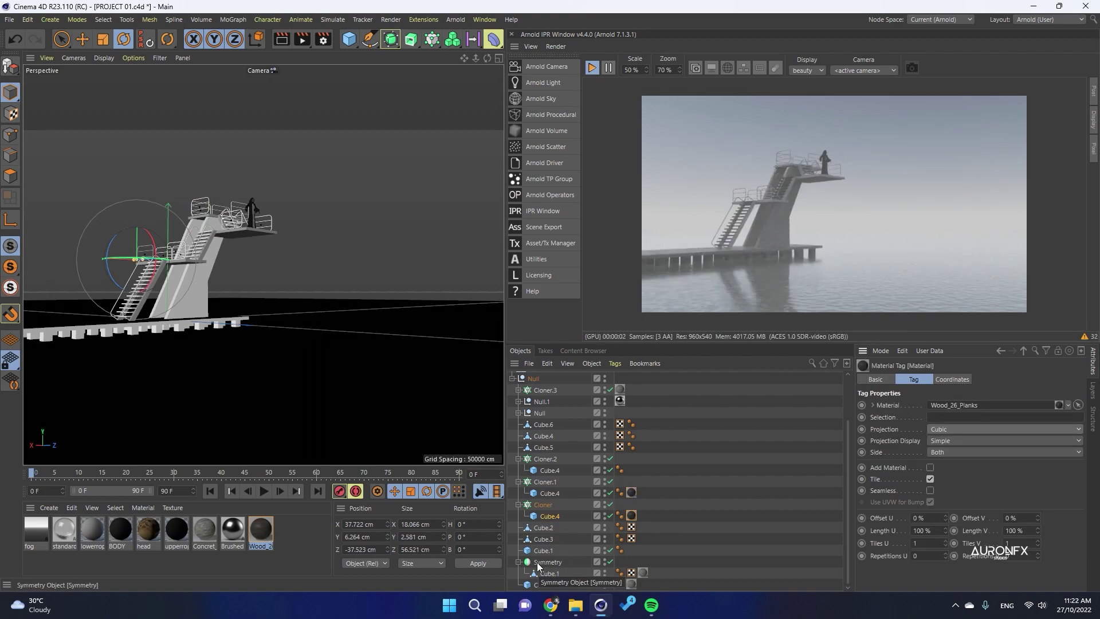
click(228, 225)
drag(261, 530, 733, 471)
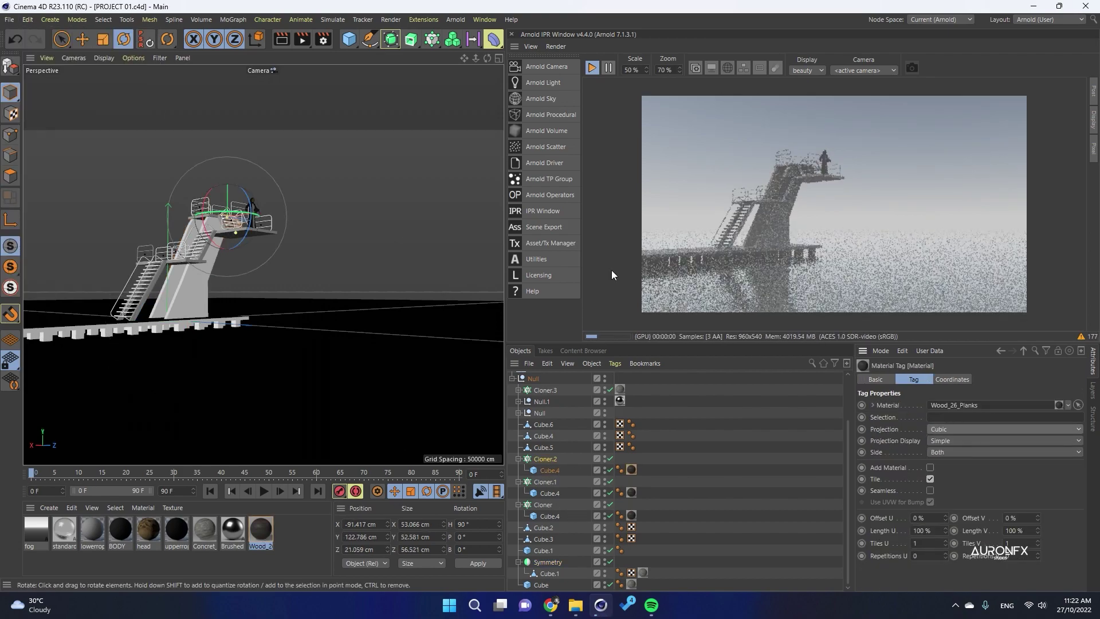
Set the projection of the concrete material on the mirrored tower support under Symmetry to Cubic.
scroll(786, 213, up, 5)
click(196, 292)
click(643, 572)
click(939, 429)
click(917, 481)
scroll(815, 222, down, 4)
scroll(871, 244, down, 1)
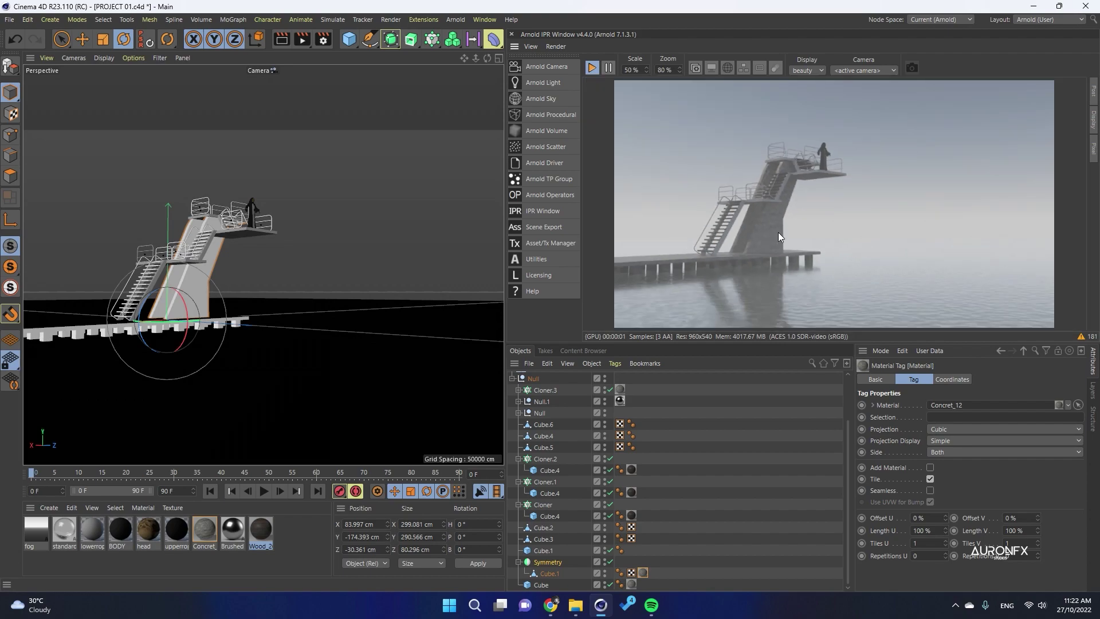
Apply Wood_26_Planks to the stair parts Cube.4, Cube.5 and Cube.6, and Concret_12 to the platform parts Cube.1, Cube.2 and Cube.3.
click(157, 273)
drag(543, 448, 543, 447)
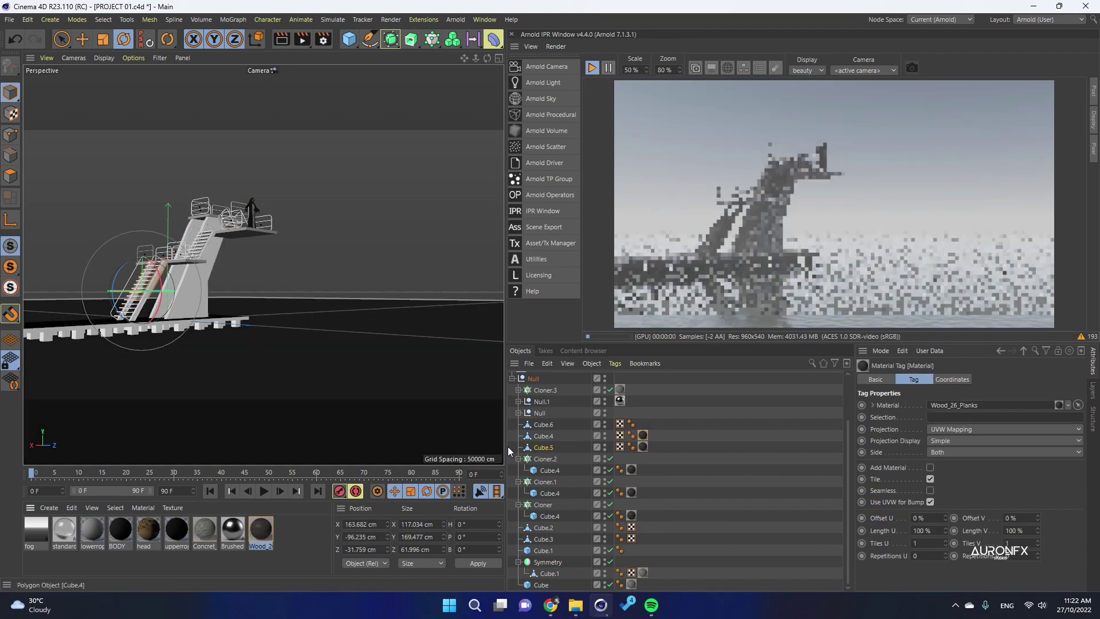
click(196, 262)
drag(205, 529, 205, 217)
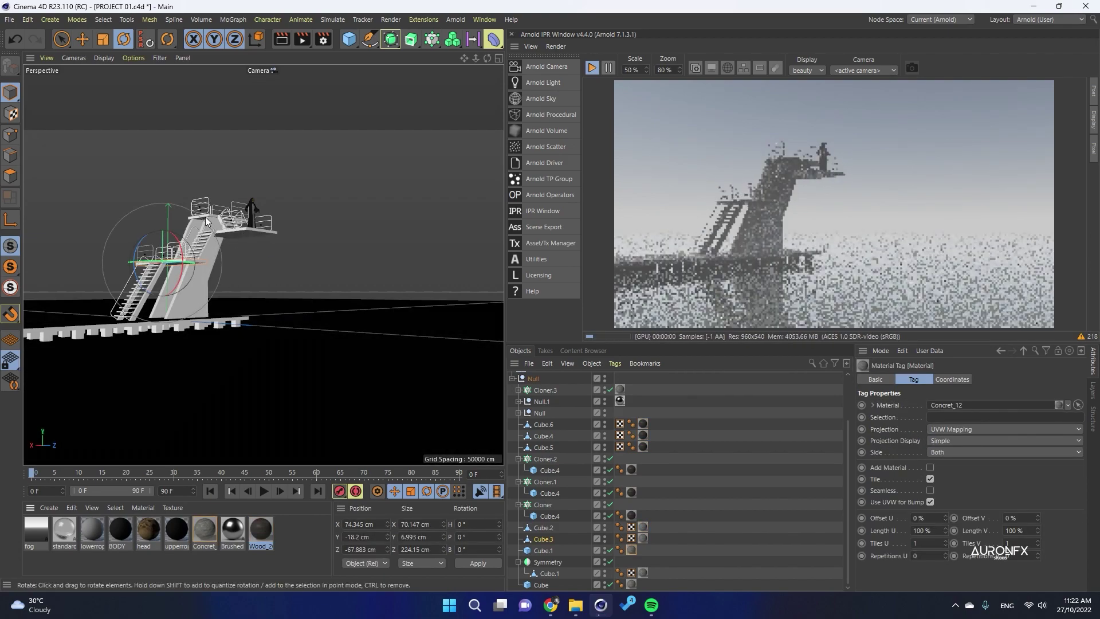
Swap the concrete material's look for the Concret_04 preset and set Cubic projection on the Cube.2 and Cube.3 concrete tags.
click(583, 351)
click(567, 433)
drag(816, 395, 207, 535)
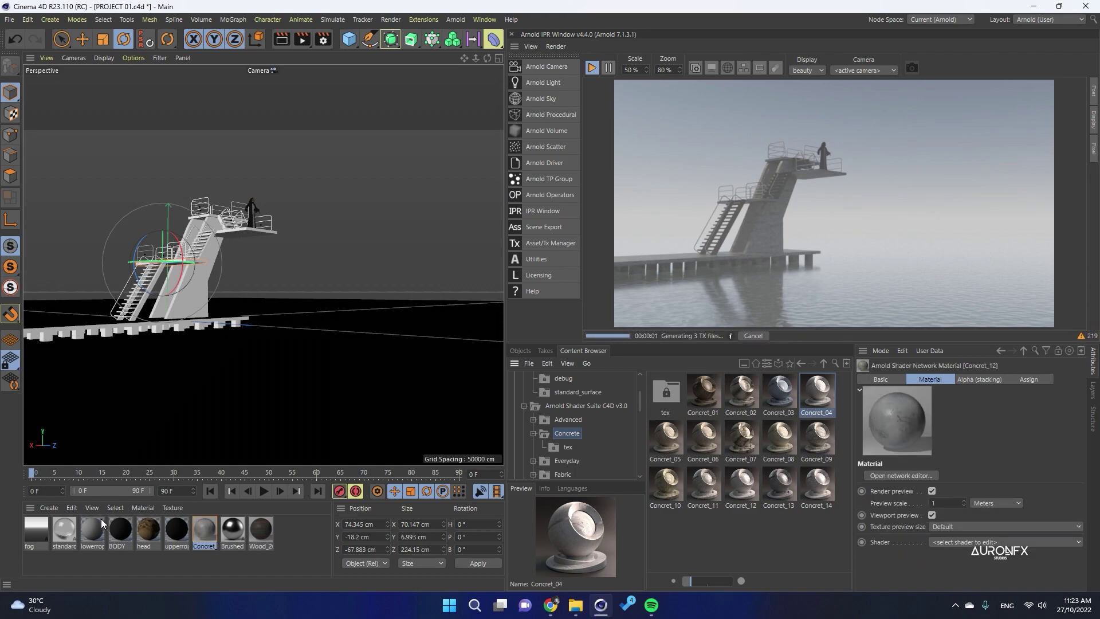
click(522, 350)
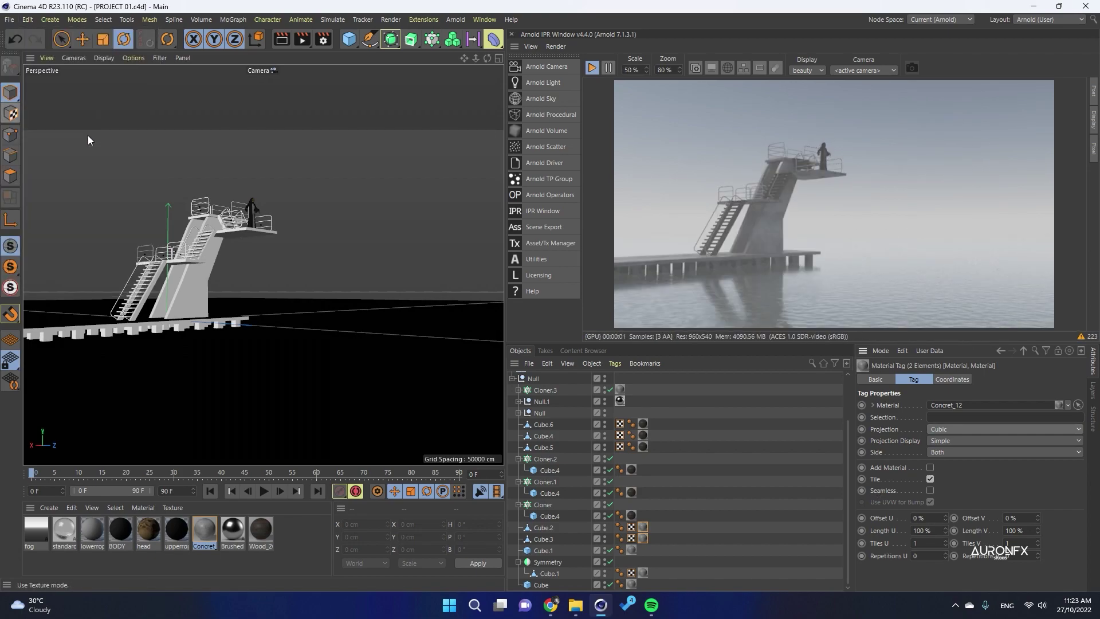
Give the Arnold Sky a warm peach sky tint and a peach sun tint of H 23°, S 42%, V 100%.
scroll(542, 411, up, 3)
click(542, 378)
click(937, 480)
click(887, 477)
click(960, 490)
click(917, 522)
click(938, 493)
click(878, 493)
click(940, 505)
click(910, 537)
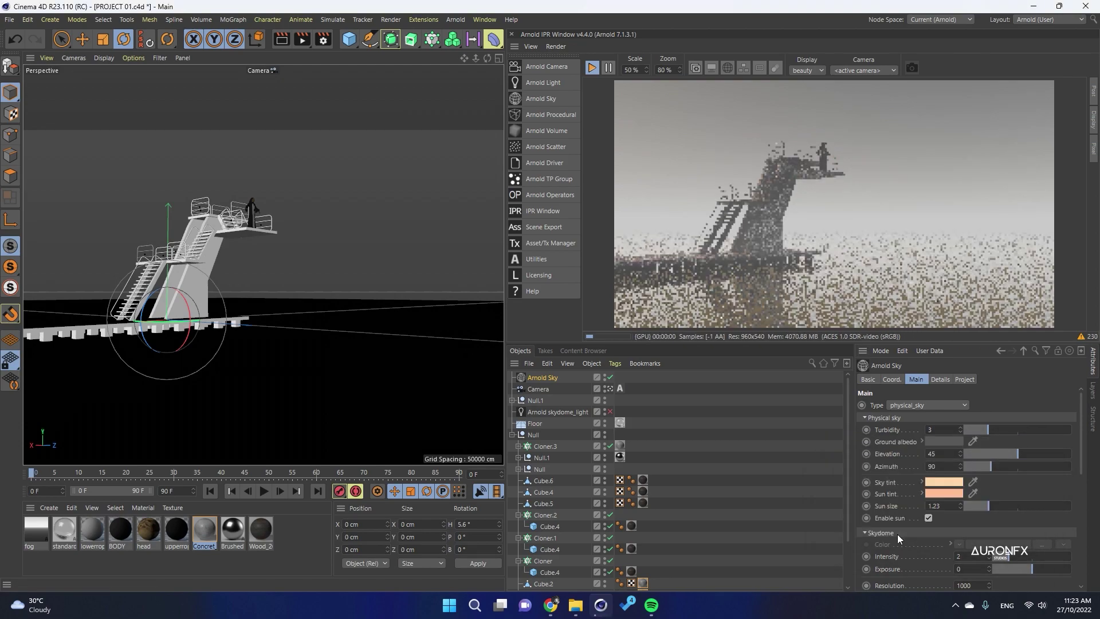
Change both the sky tint and the sun tint of the Arnold Sky to a pale mint cyan.
click(950, 481)
click(906, 488)
drag(891, 476, 967, 476)
click(926, 520)
click(934, 494)
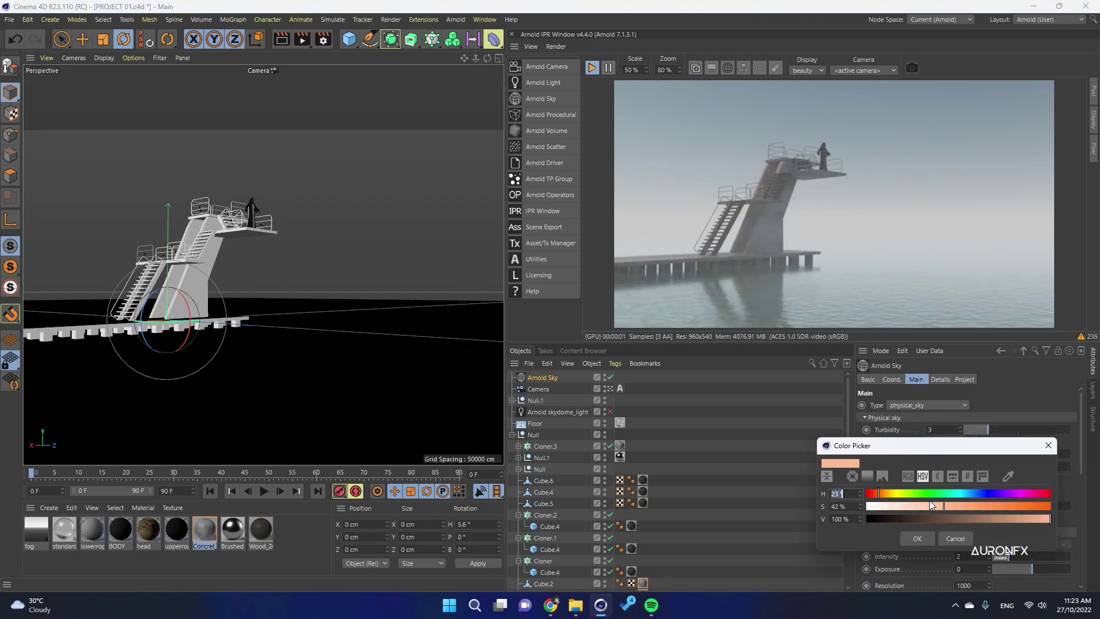
click(917, 539)
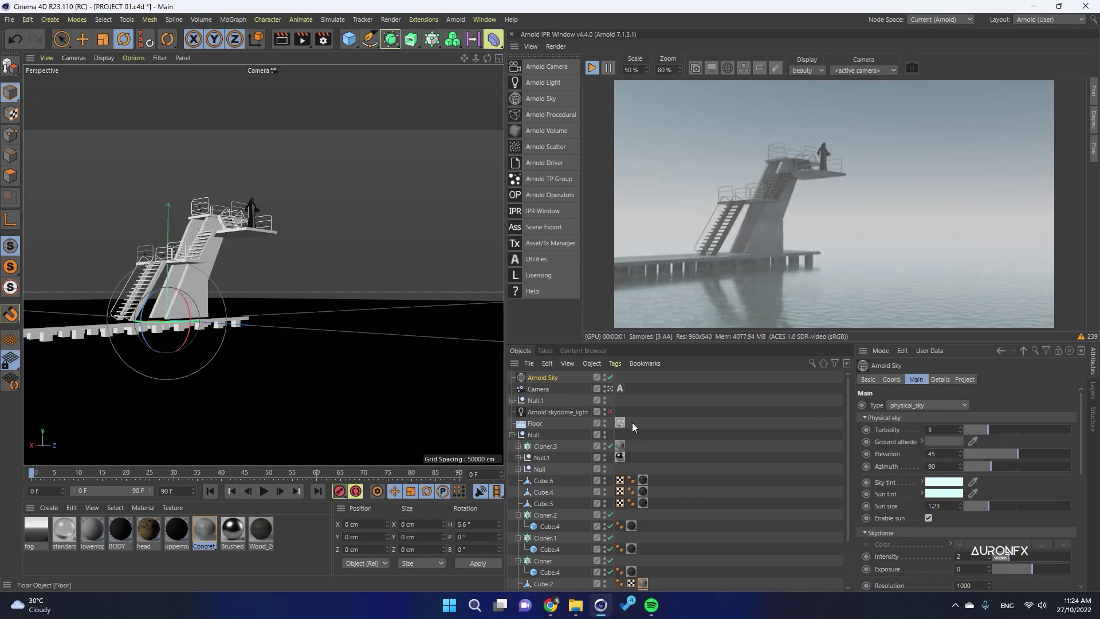
Tint the fog material's color a pale mint green.
double_click(33, 529)
click(333, 224)
click(342, 223)
click(282, 234)
click(306, 266)
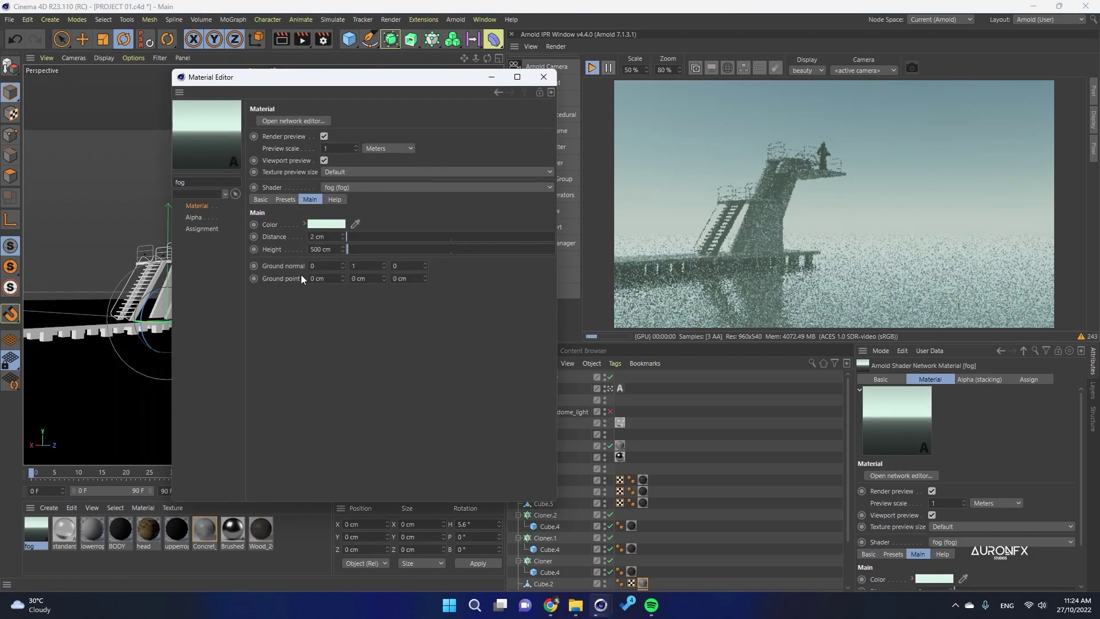
Set the fog material's color to a near-white of H 155°, S 3%, V 100% and adjust its distance.
click(340, 222)
click(254, 233)
click(386, 245)
click(304, 266)
click(330, 224)
drag(395, 246, 449, 248)
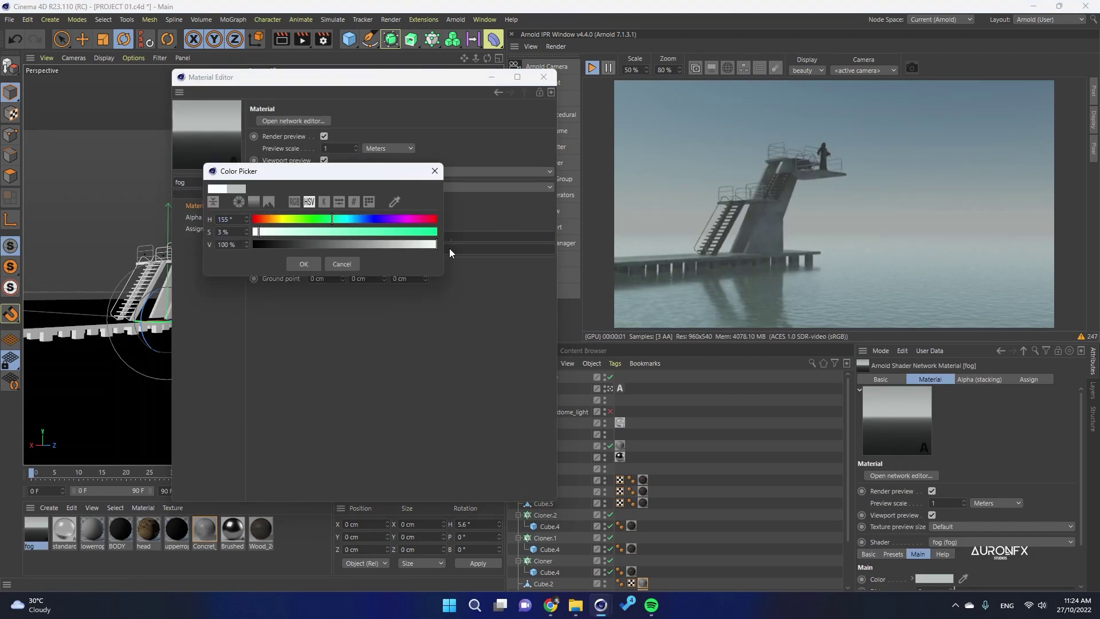
click(304, 266)
click(342, 234)
click(543, 77)
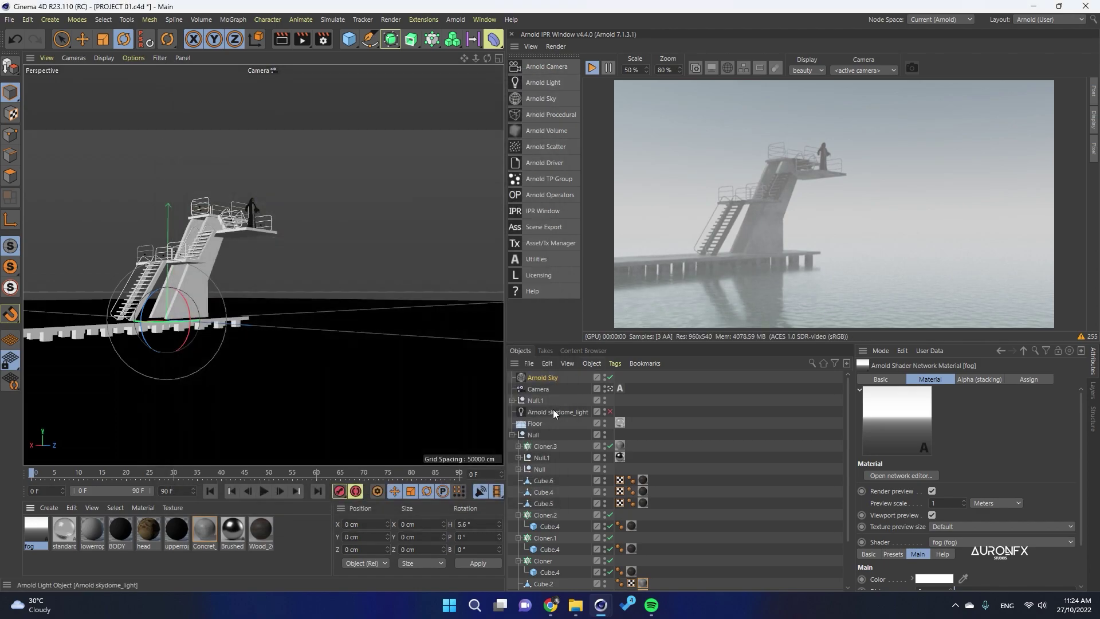
Leave the scene camera view, set the render output height to 2500 pixels and turn off the ratio lock.
click(607, 389)
alt+drag(235, 362, 333, 361)
scroll(706, 237, down, 1)
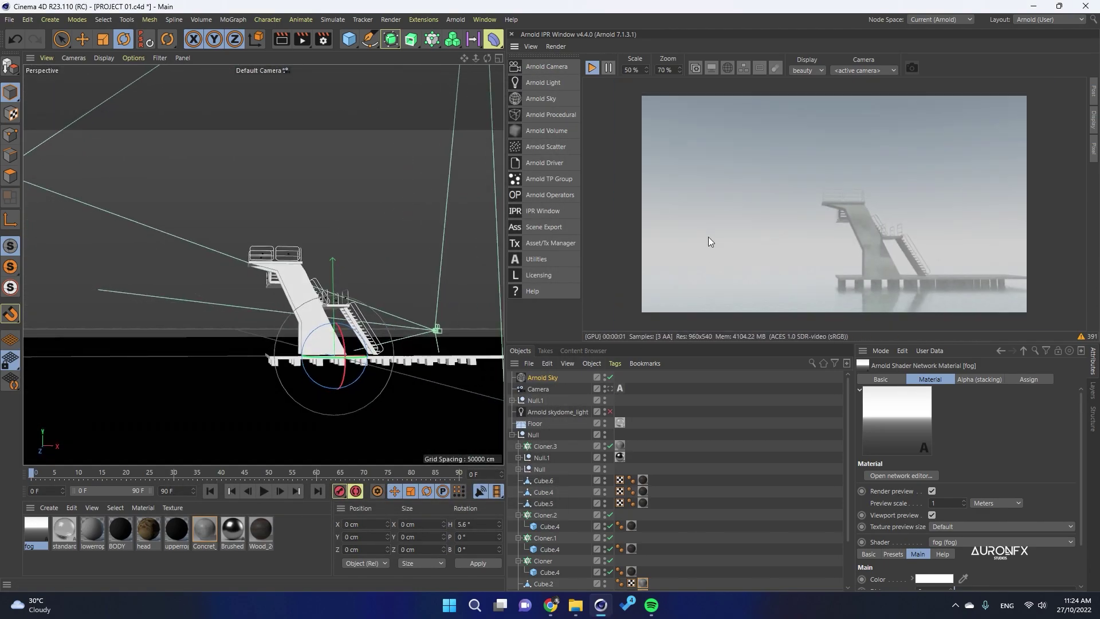
click(323, 39)
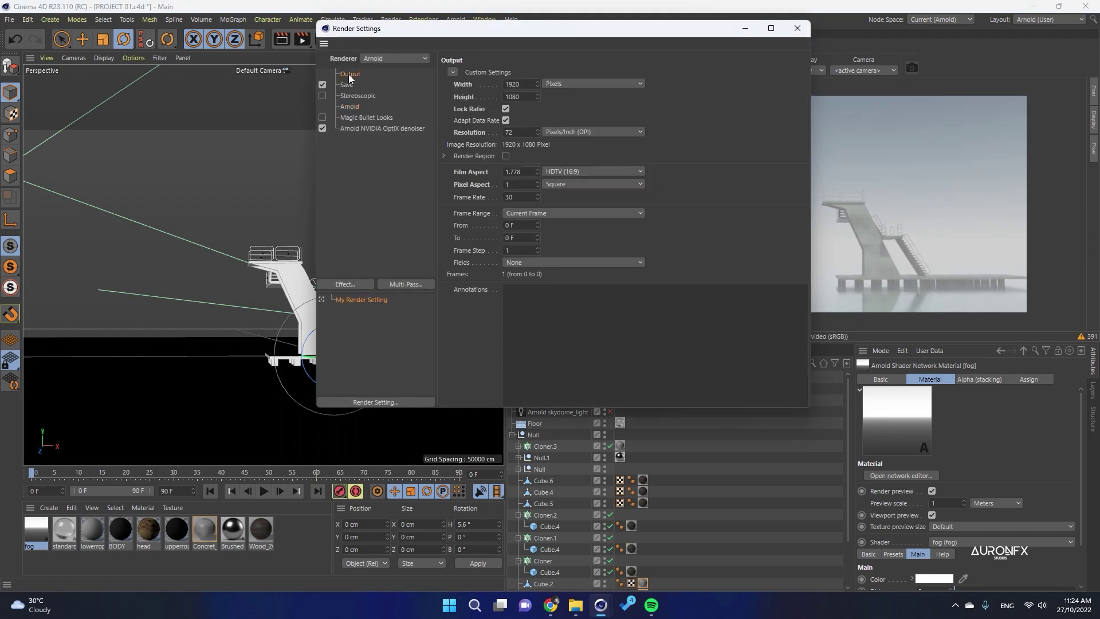
text(2000)
drag(521, 97, 375, 100)
text(2500)
click(504, 110)
click(797, 28)
Set the render output width to 2000 pixels.
scroll(817, 199, down, 4)
scroll(817, 198, down, 2)
click(323, 39)
text(2000)
click(726, 123)
click(801, 35)
Enlarge the Arnold IPR preview area and return the viewport to the scene camera.
scroll(839, 268, up, 2)
drag(478, 63, 476, 61)
drag(464, 60, 478, 61)
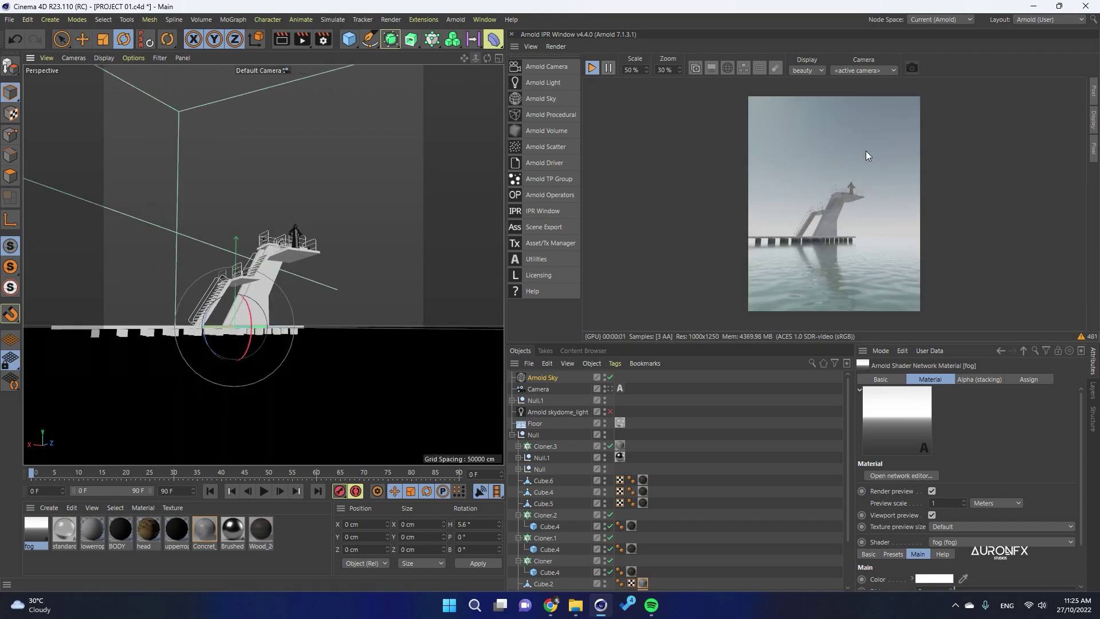
scroll(747, 122, up, 1)
drag(905, 344, 941, 507)
click(610, 483)
Set the camera's focal length to 50 mm and reframe the portrait shot on the tower from a low angle.
drag(475, 59, 476, 73)
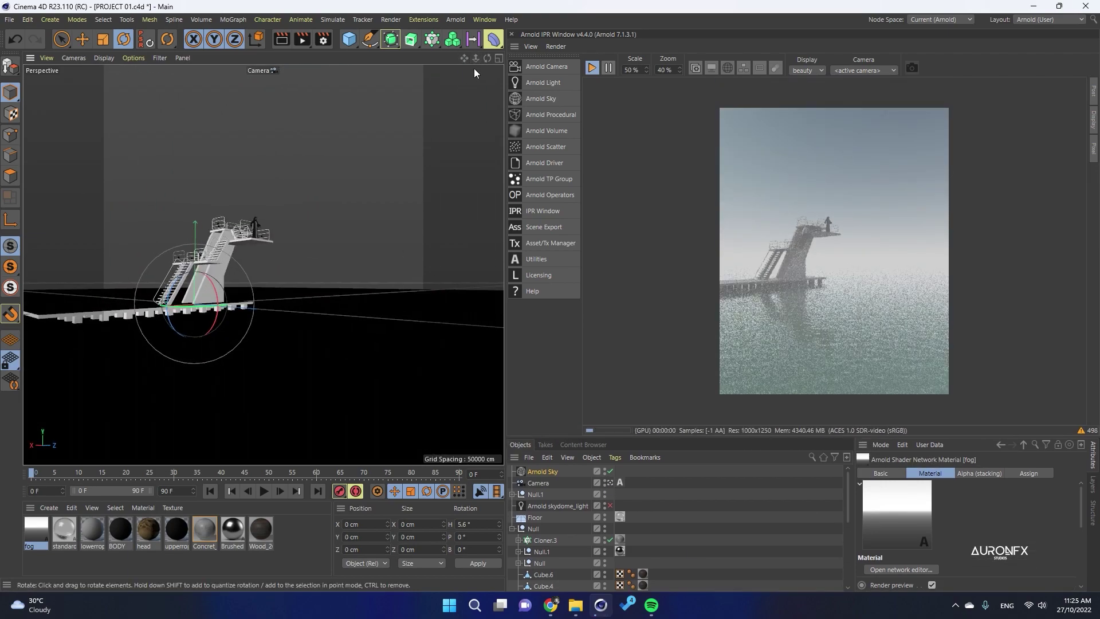
click(538, 483)
drag(964, 525, 837, 508)
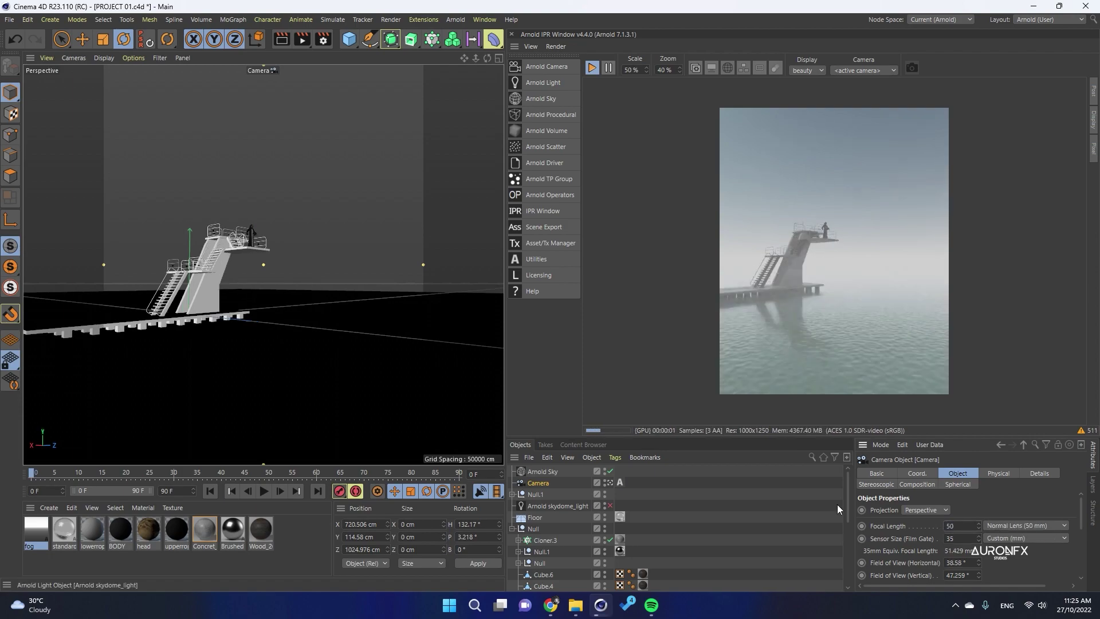
text(50)
key(Return)
drag(465, 59, 460, 14)
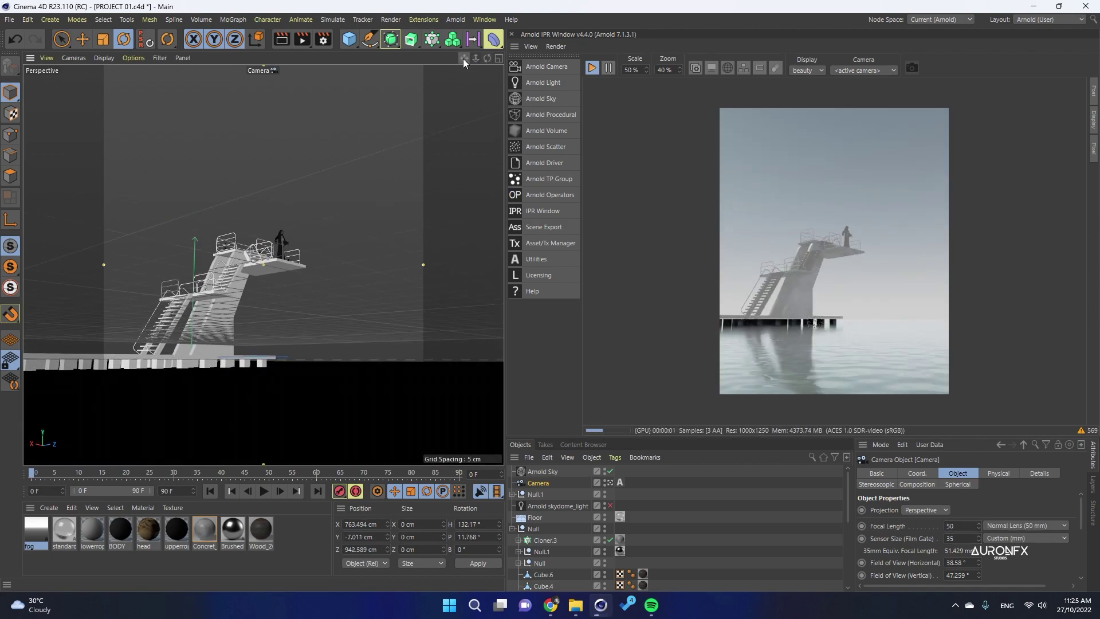
Set the Arnold Sky's turbidity to 3.32 and its elevation to 63.43.
click(549, 472)
drag(1007, 525, 1023, 552)
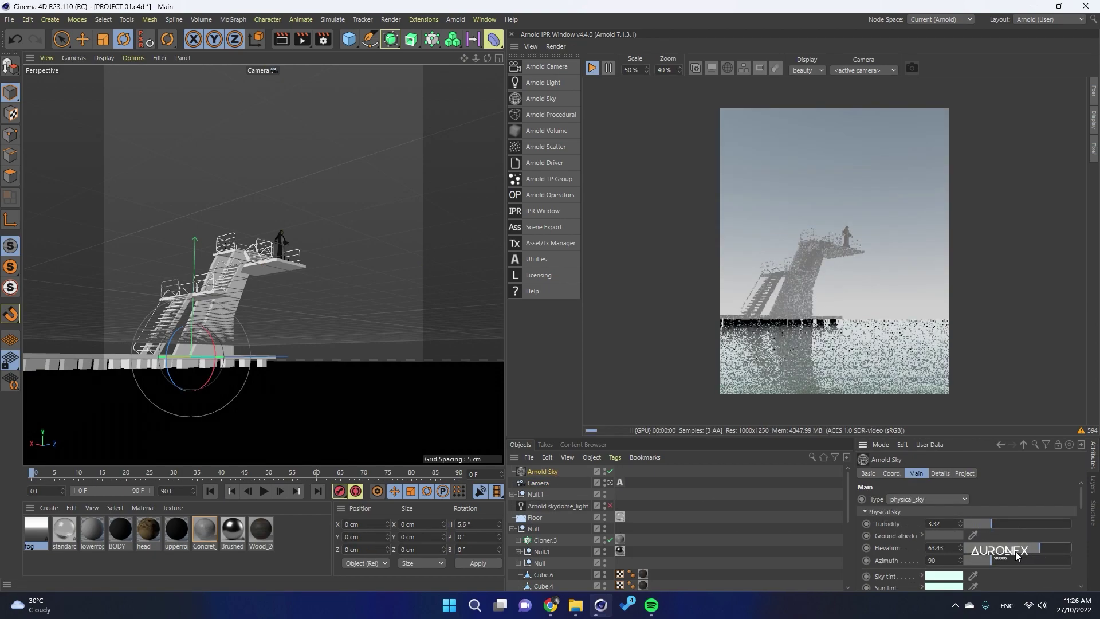
Try an atmosphere_volume shader as the scene atmosphere in the Arnold render settings.
click(323, 39)
click(363, 104)
click(803, 154)
click(828, 164)
click(812, 24)
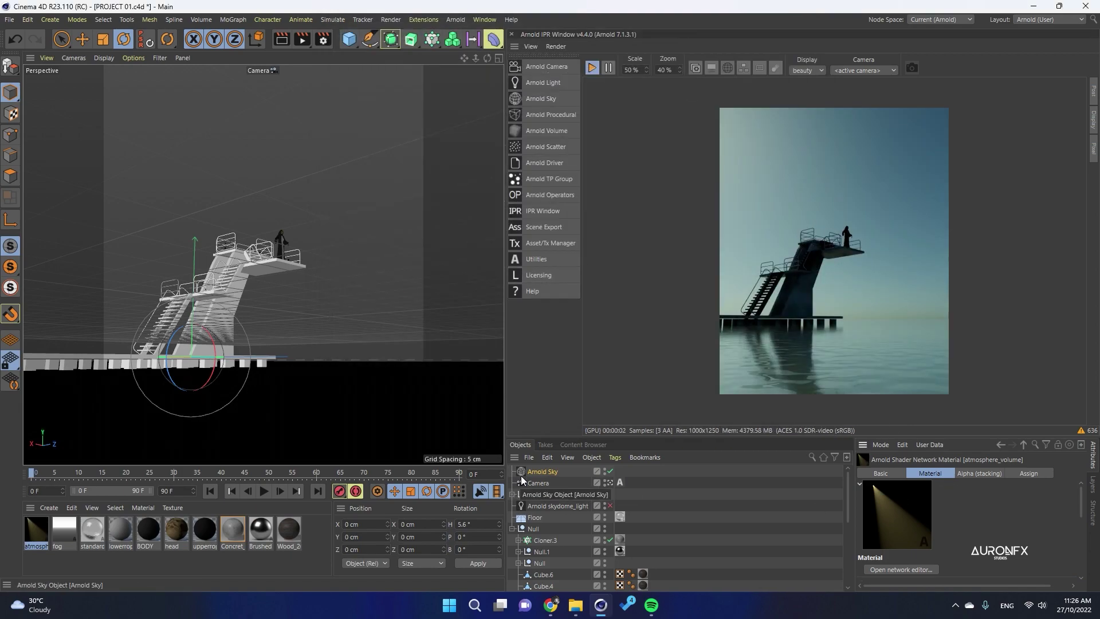
click(324, 39)
click(800, 154)
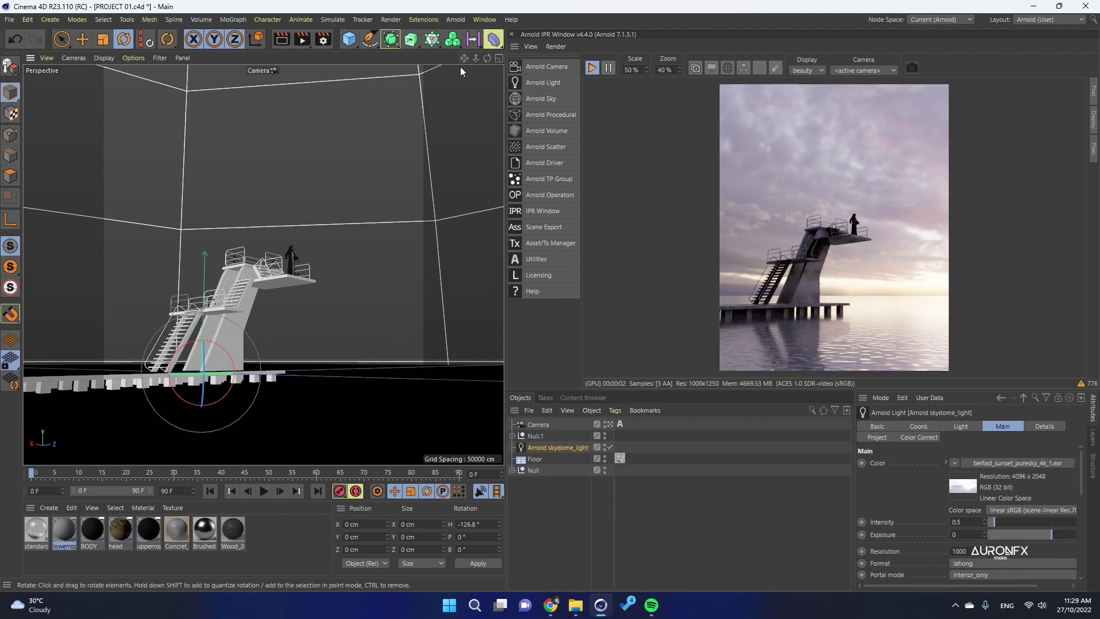
Orbit the scene camera around the tower for a flatter side-on framing and enlarge the IPR preview area.
drag(487, 58, 529, 68)
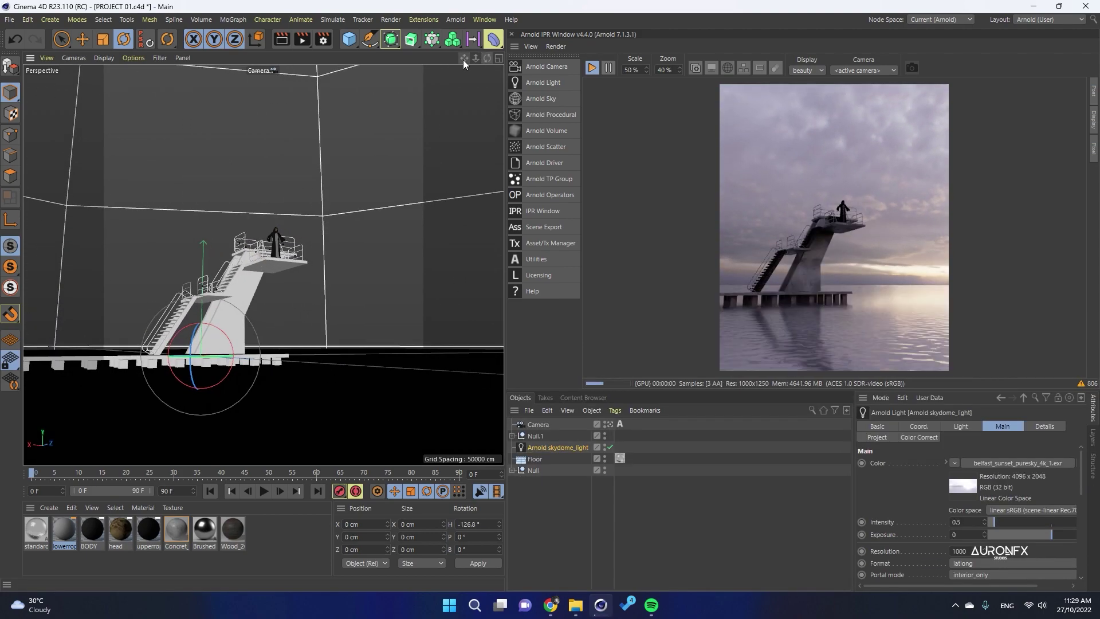
drag(788, 391, 793, 530)
scroll(742, 282, up, 2)
scroll(741, 281, down, 2)
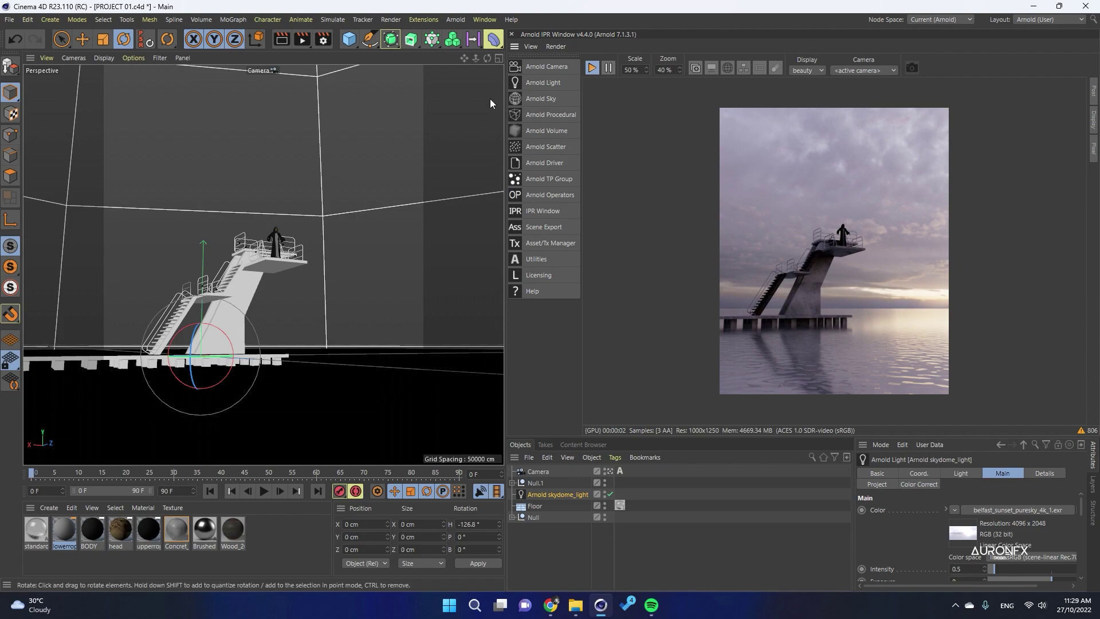
Add a fog shader as the scene atmosphere in the Arnold render settings.
click(321, 46)
click(792, 157)
click(803, 174)
click(808, 27)
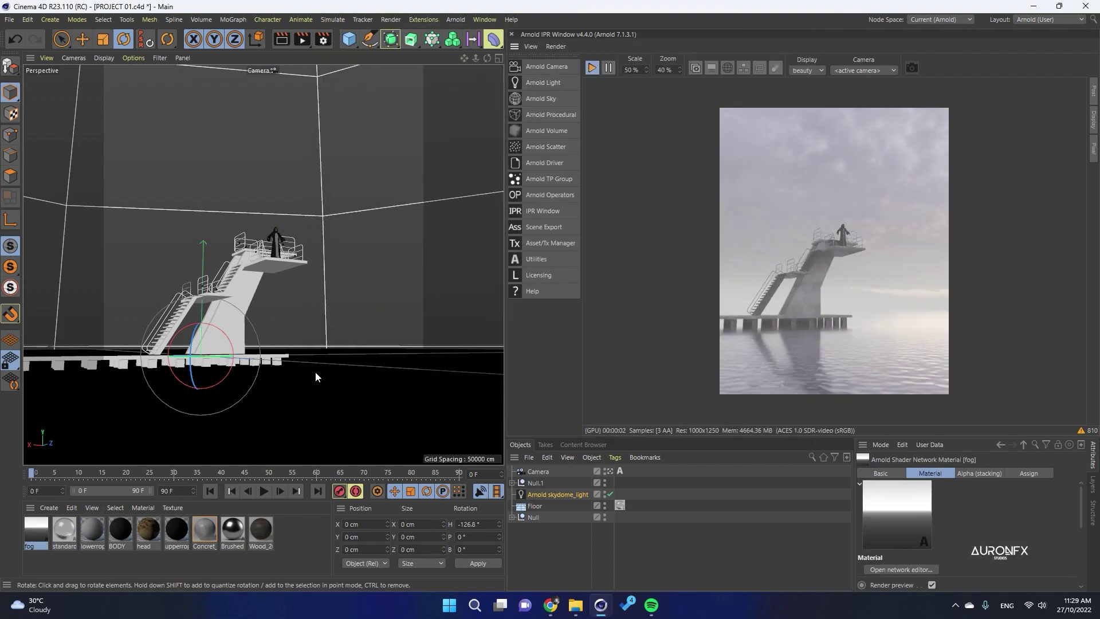
Darken the fog material's color to light grey and adjust its distance and height.
double_click(36, 530)
click(327, 224)
drag(446, 245, 405, 245)
click(324, 267)
click(343, 234)
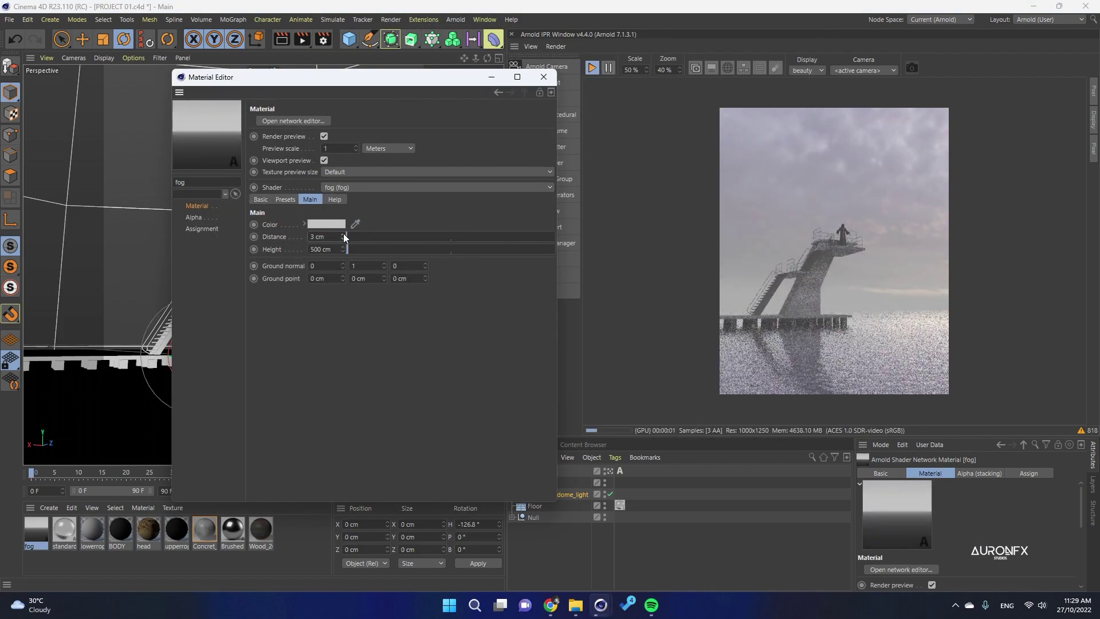
click(343, 235)
click(344, 237)
mouse_move(362, 250)
mouse_down()
mouse_move(404, 250)
mouse_move(318, 259)
mouse_move(352, 249)
mouse_up()
click(543, 77)
Change the transmission color of the floor's standard_surface water material to teal.
double_click(66, 532)
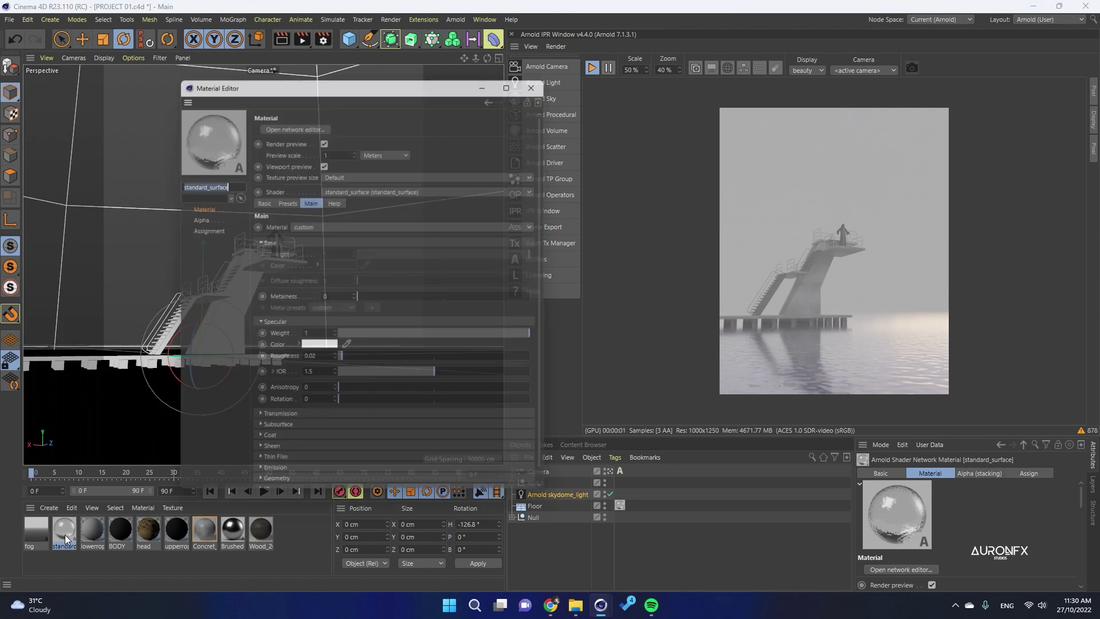
click(313, 347)
click(277, 358)
click(292, 389)
click(281, 324)
click(289, 347)
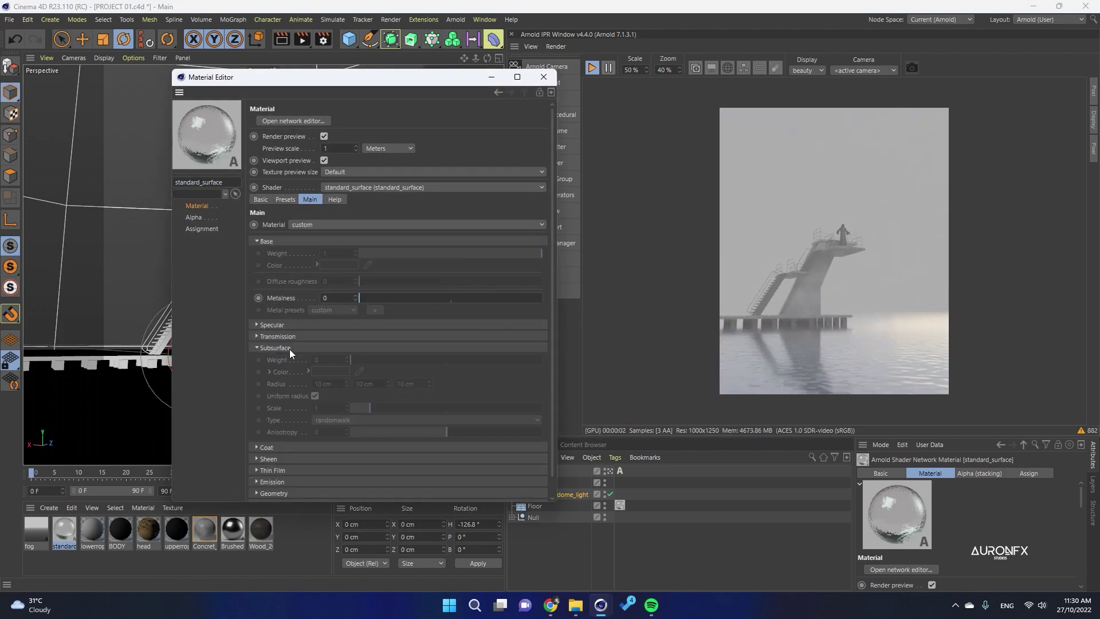
click(289, 347)
click(289, 337)
click(326, 359)
click(346, 354)
click(302, 366)
click(307, 397)
click(544, 77)
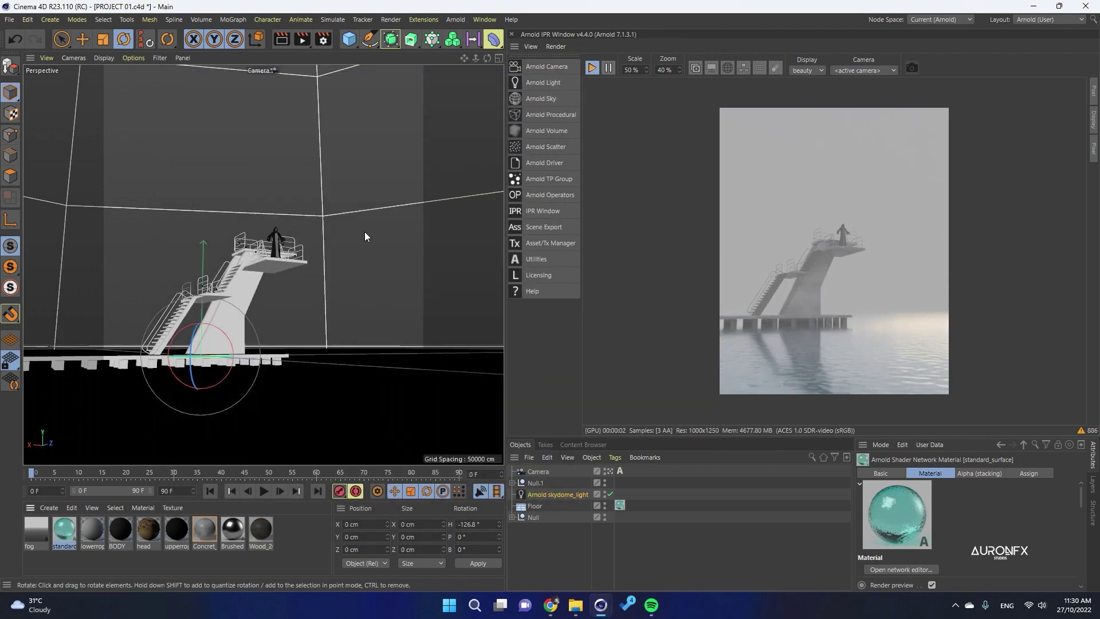
Set the fog material's distance to 3 cm and its height to 1000 cm.
double_click(36, 530)
drag(323, 250, 243, 263)
text(100)
key(Return)
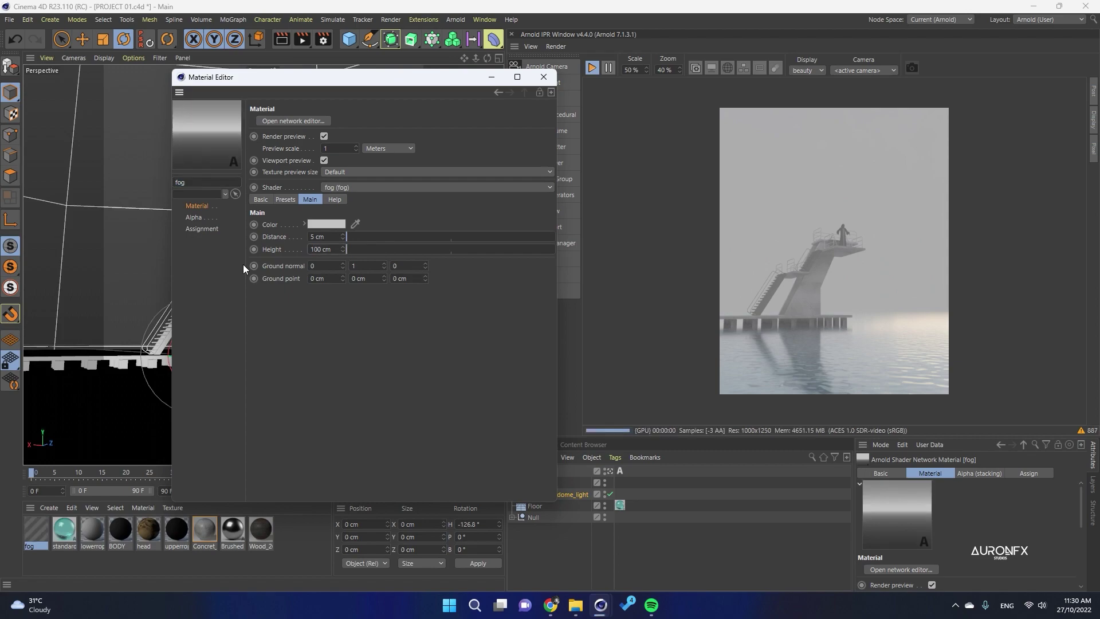
click(321, 250)
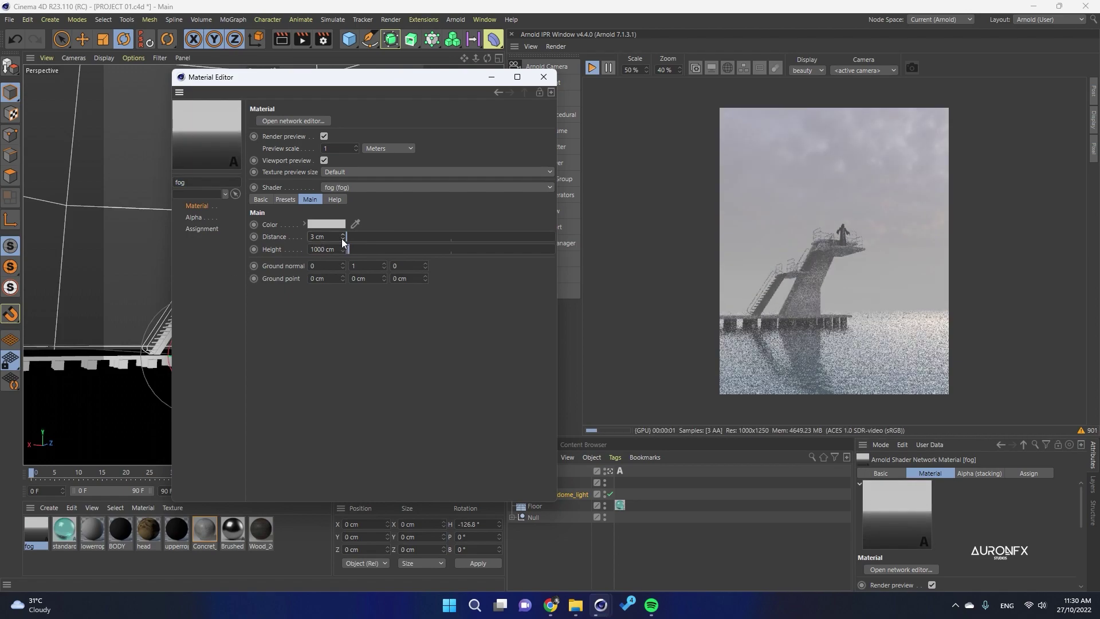
Try pale cyan as the fog color, settle on pale lavender, and reduce the fog's distance to 2 cm and height to 500 cm.
click(326, 224)
drag(267, 236, 270, 236)
click(302, 268)
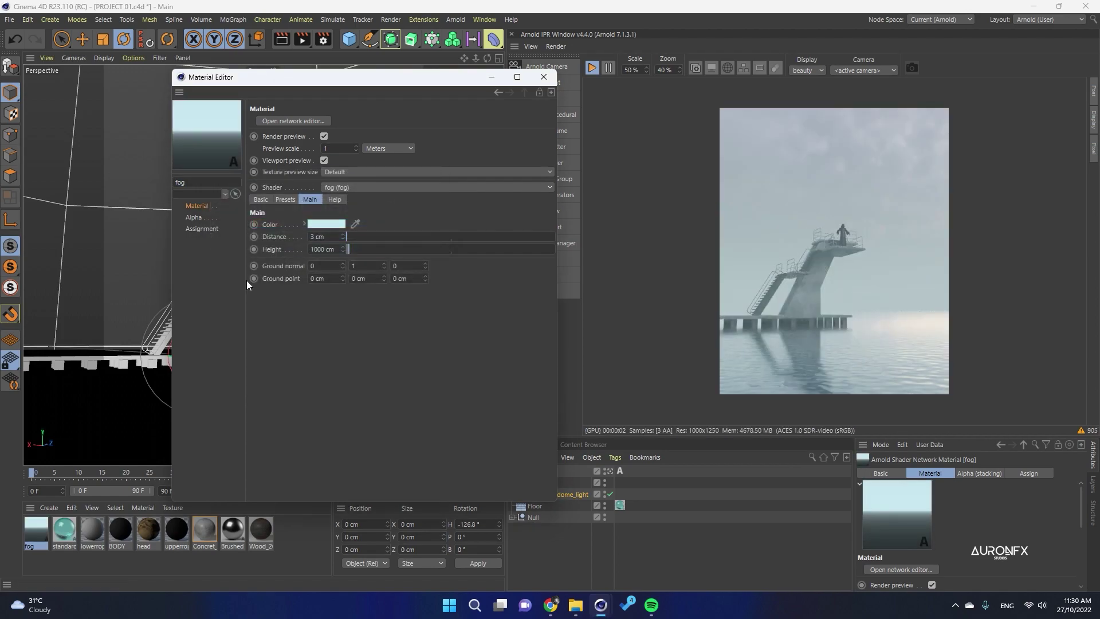
click(326, 224)
mouse_move(353, 225)
mouse_down()
mouse_move(429, 234)
mouse_move(373, 228)
mouse_up()
click(303, 270)
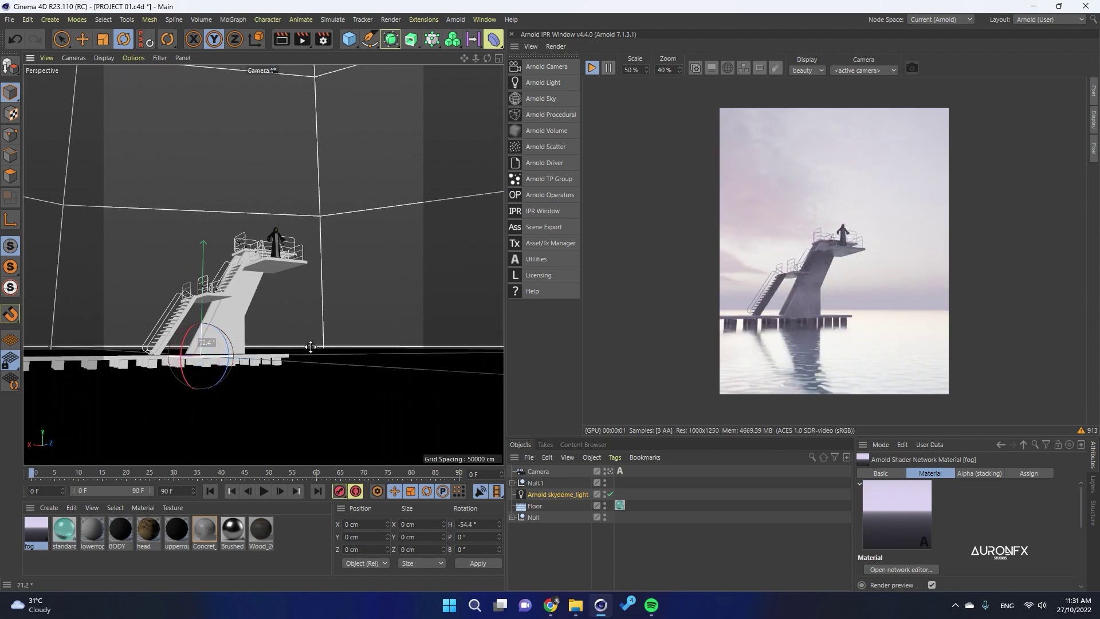
Reframe the tower slightly with the scene camera and set the Arnold skydome light's intensity to 0.29.
mouse_move(487, 58)
mouse_down()
mouse_move(482, 74)
mouse_move(458, 60)
mouse_move(485, 53)
mouse_up()
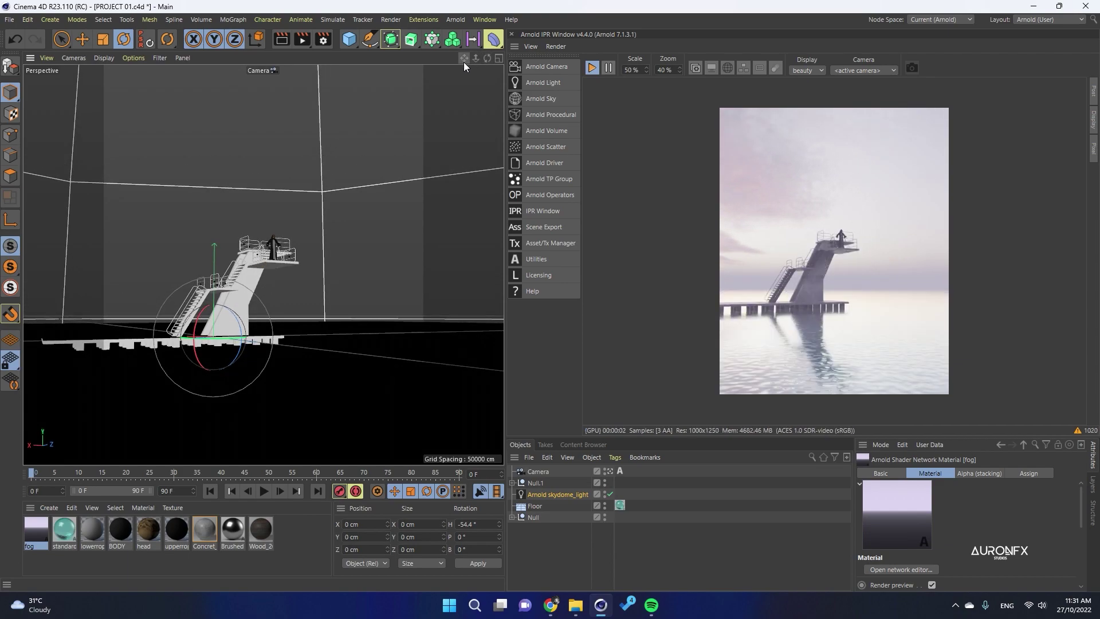
double_click(37, 529)
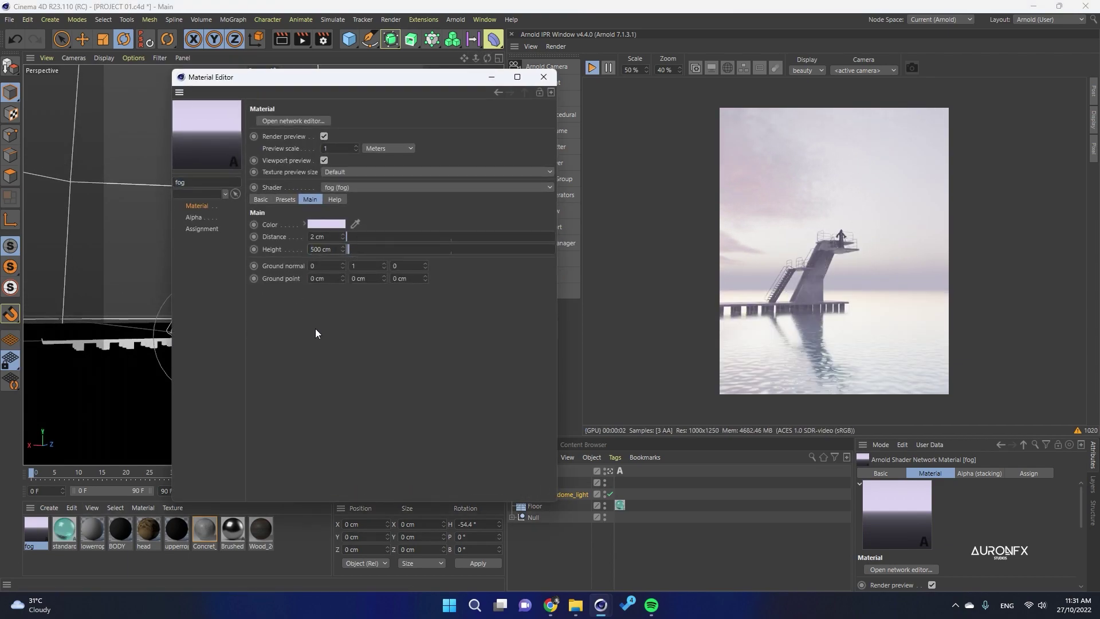
click(543, 77)
click(535, 494)
drag(984, 569, 982, 577)
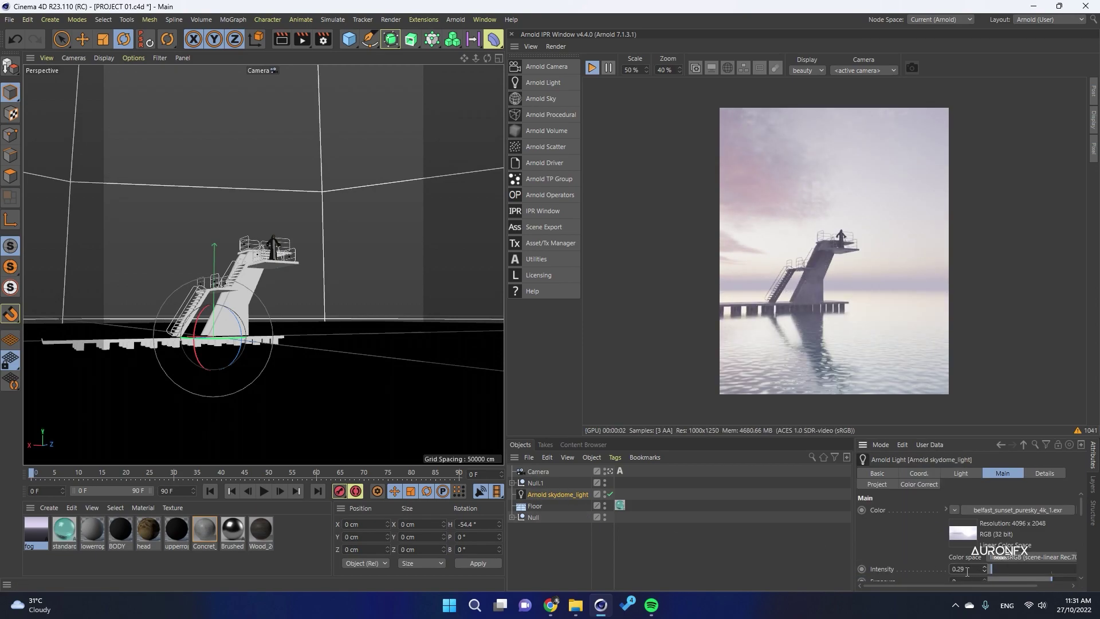
Orbit the scene camera slightly and rotate the skydome light to a heading of about -117.6°.
drag(487, 57, 607, 59)
drag(487, 57, 458, 58)
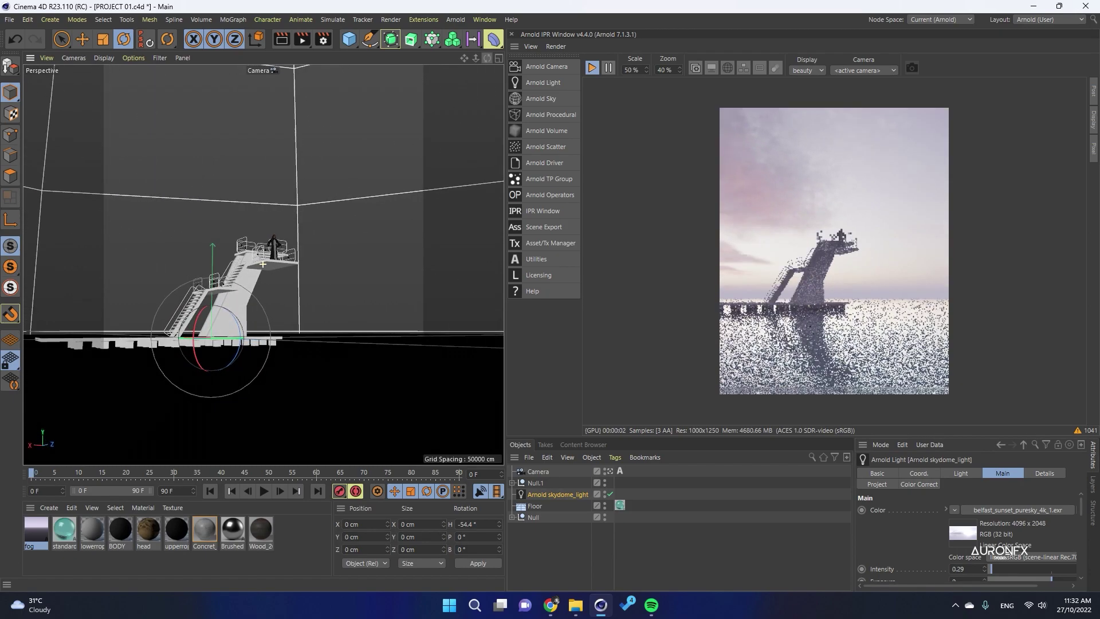
drag(215, 339, 143, 337)
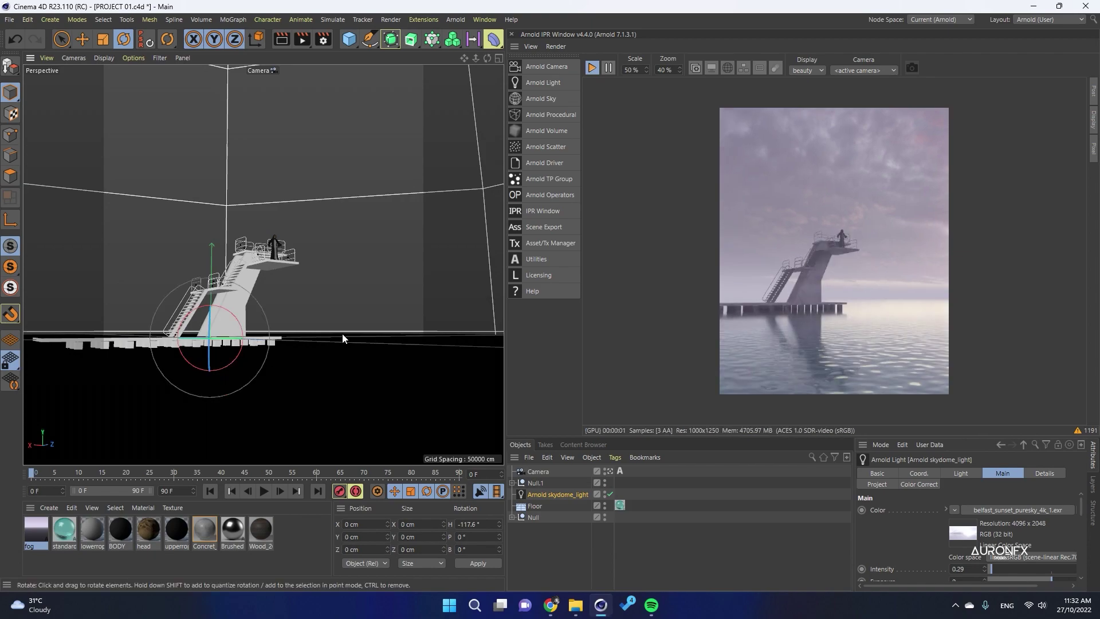
Remove the fog from the atmosphere in the Arnold render settings and delete the fog material.
click(323, 39)
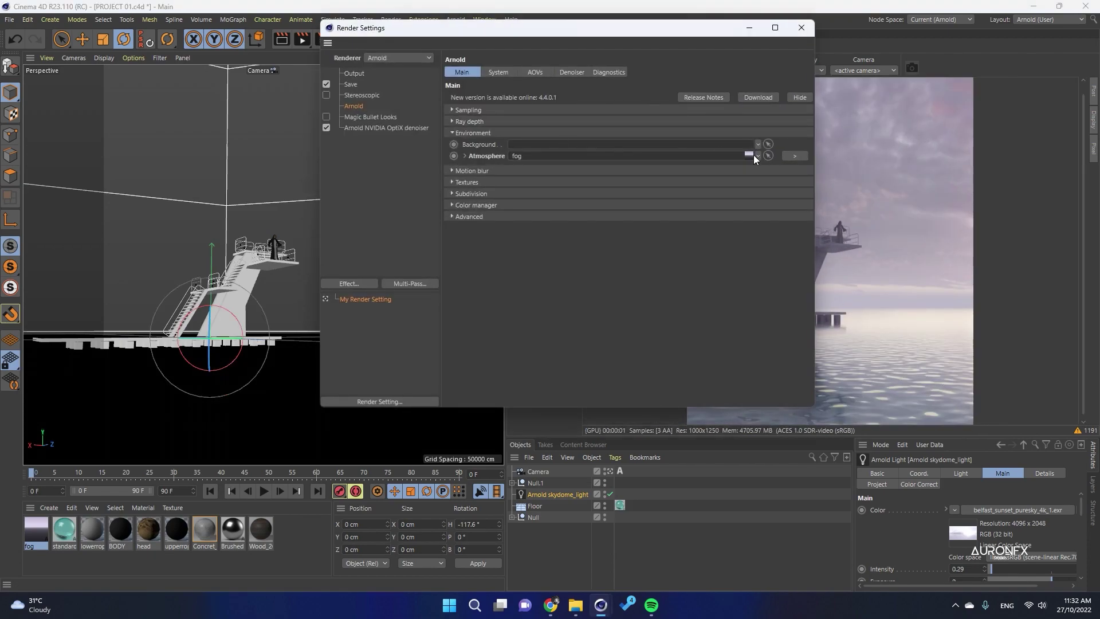
drag(564, 29, 295, 43)
click(534, 42)
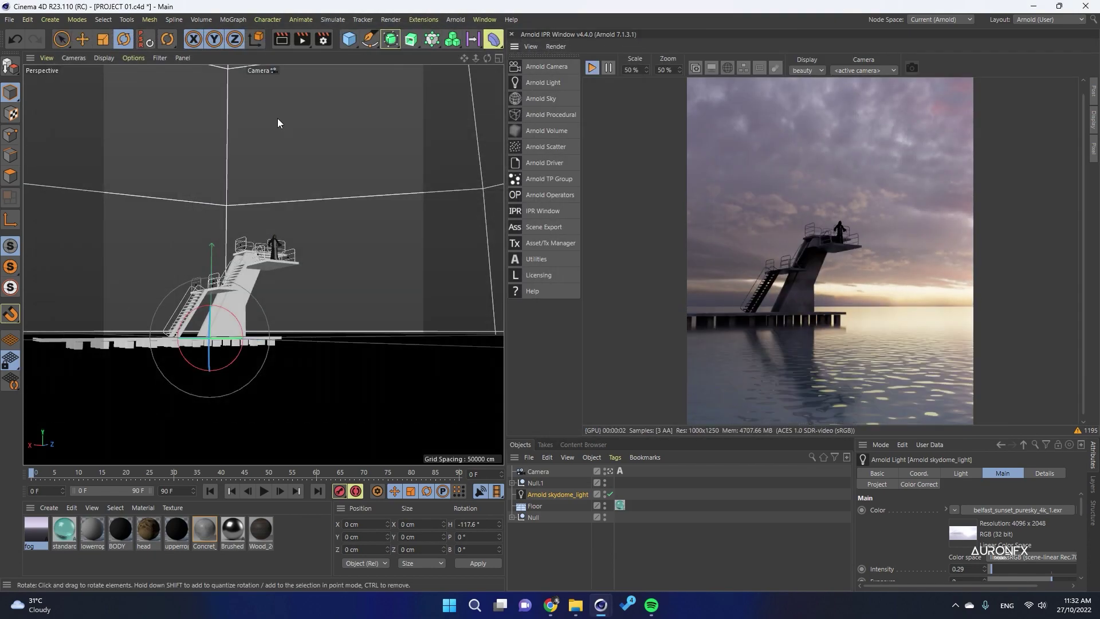
key(Delete)
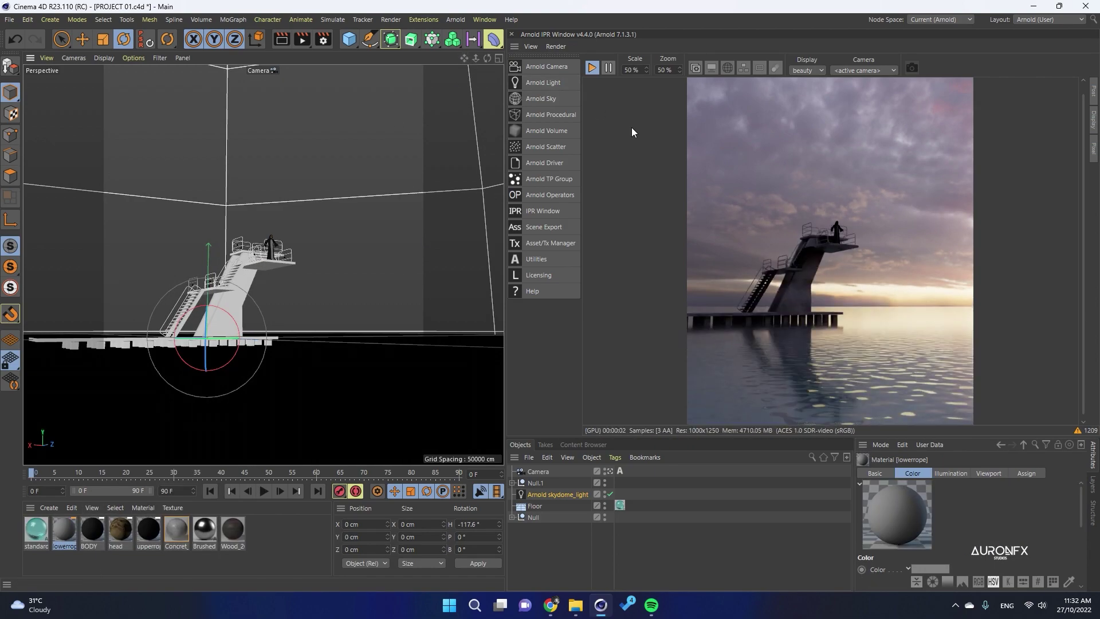
Darken the robed figure's lowerrope material by reducing its color value to 21%.
scroll(847, 244, up, 5)
click(271, 243)
double_click(64, 530)
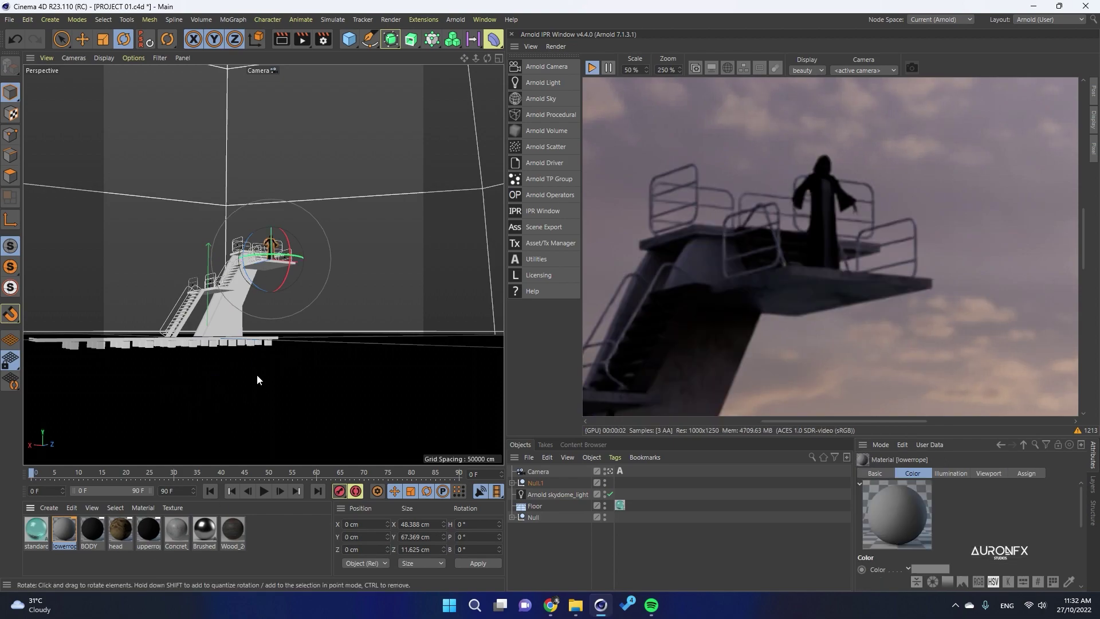
drag(512, 175, 371, 175)
click(543, 77)
Browse the standard_surface presets of the Arnold Material Library for a material suited to the figure's body.
click(578, 445)
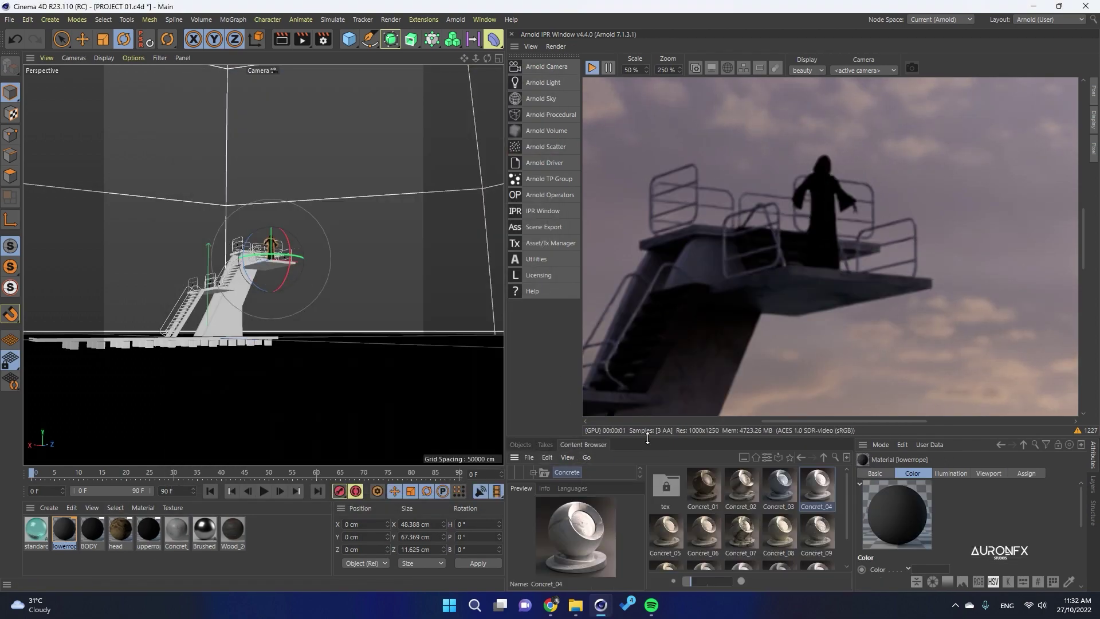
drag(647, 438, 647, 341)
click(577, 457)
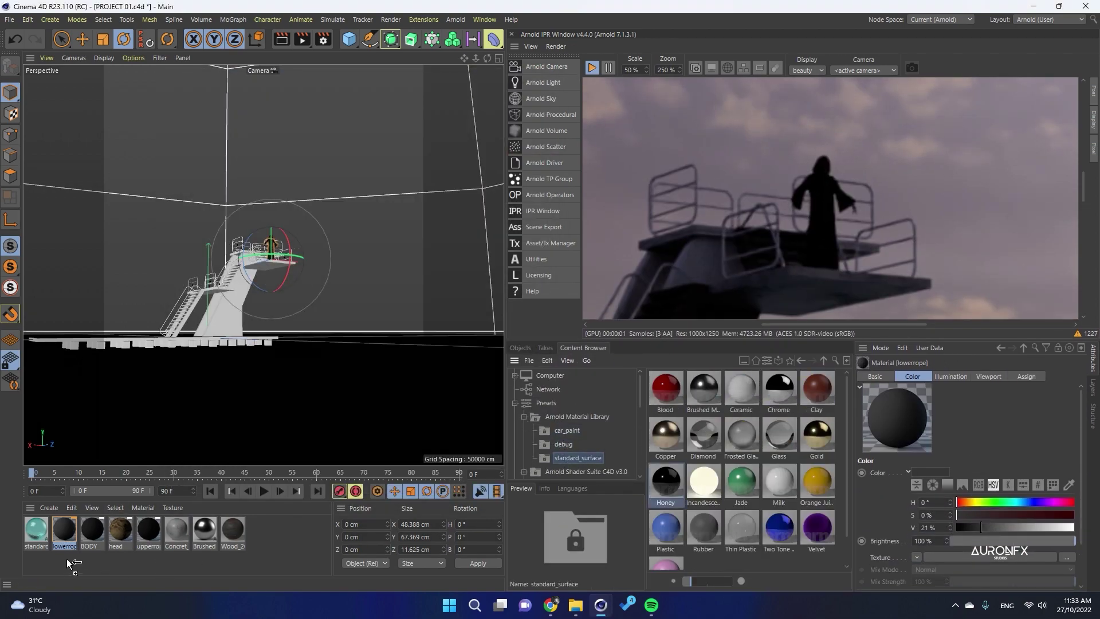
click(92, 530)
scroll(696, 514, down, 1)
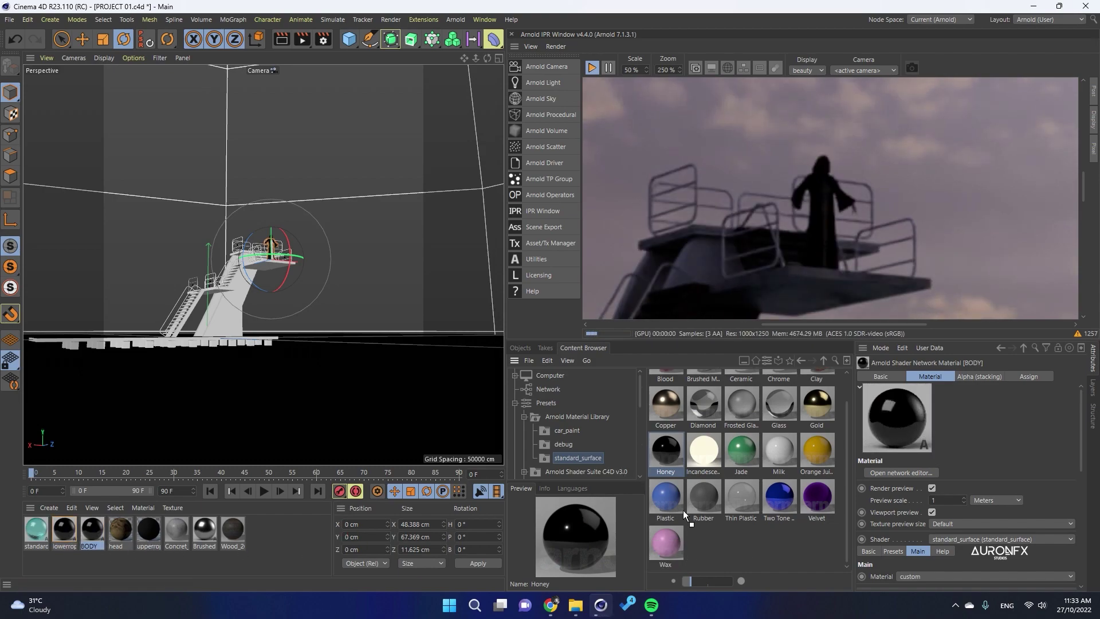
Turn the figure's glossy black BODY material into a matte black one.
click(520, 347)
scroll(678, 282, down, 1)
double_click(65, 529)
drag(380, 361, 435, 361)
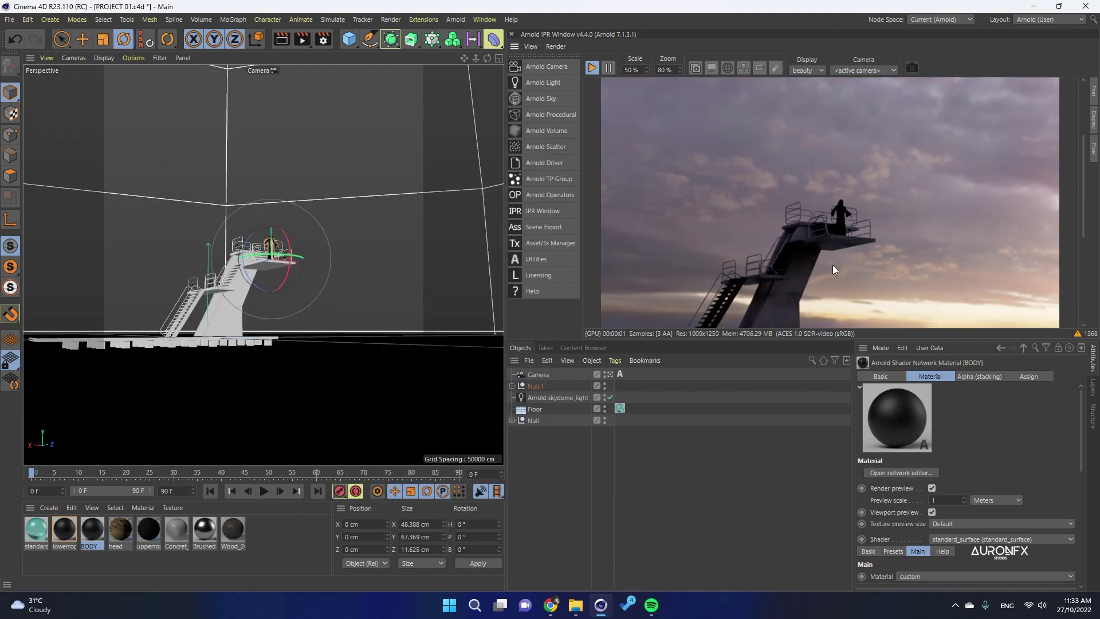
Restore the full IPR preview height and try a skydome light intensity of 0.1.
scroll(833, 270, down, 1)
drag(825, 340, 819, 437)
click(555, 493)
drag(982, 573, 985, 569)
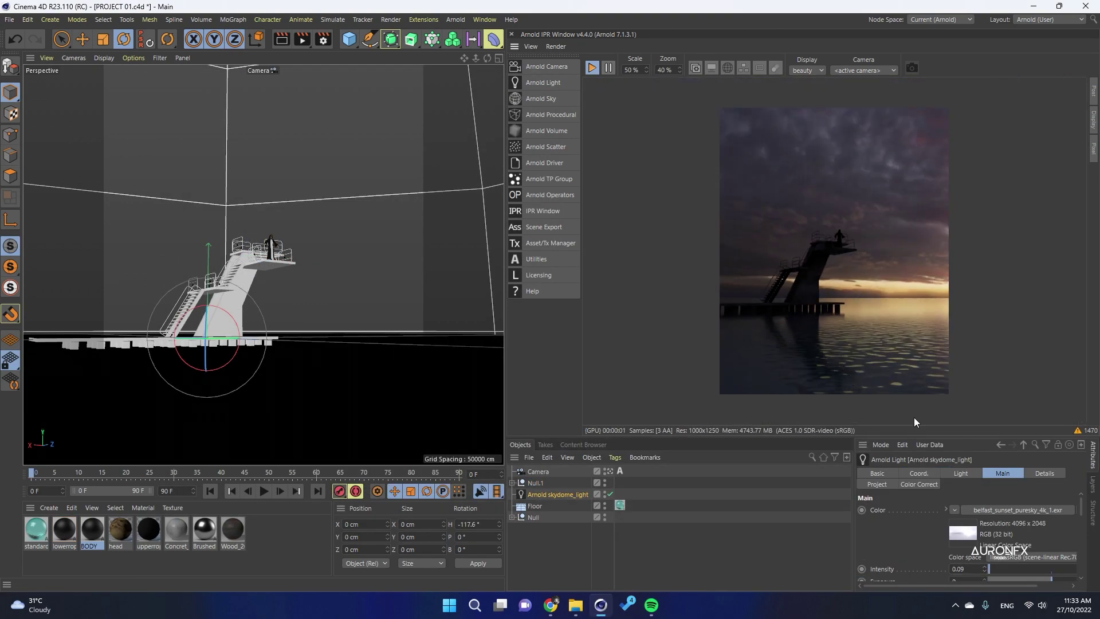
click(985, 566)
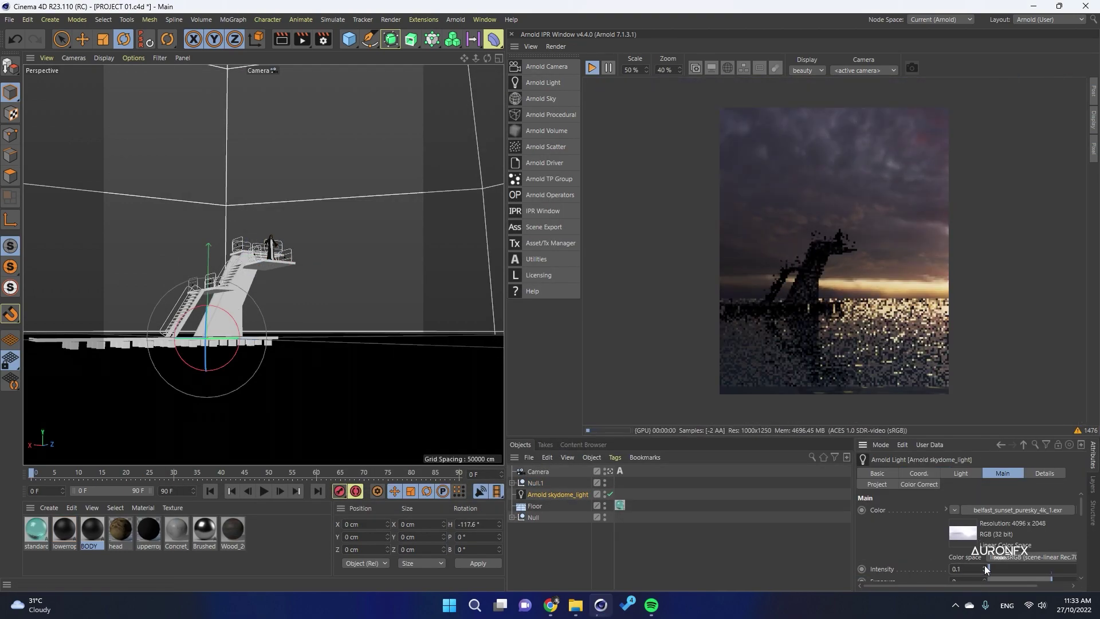
scroll(838, 204, up, 1)
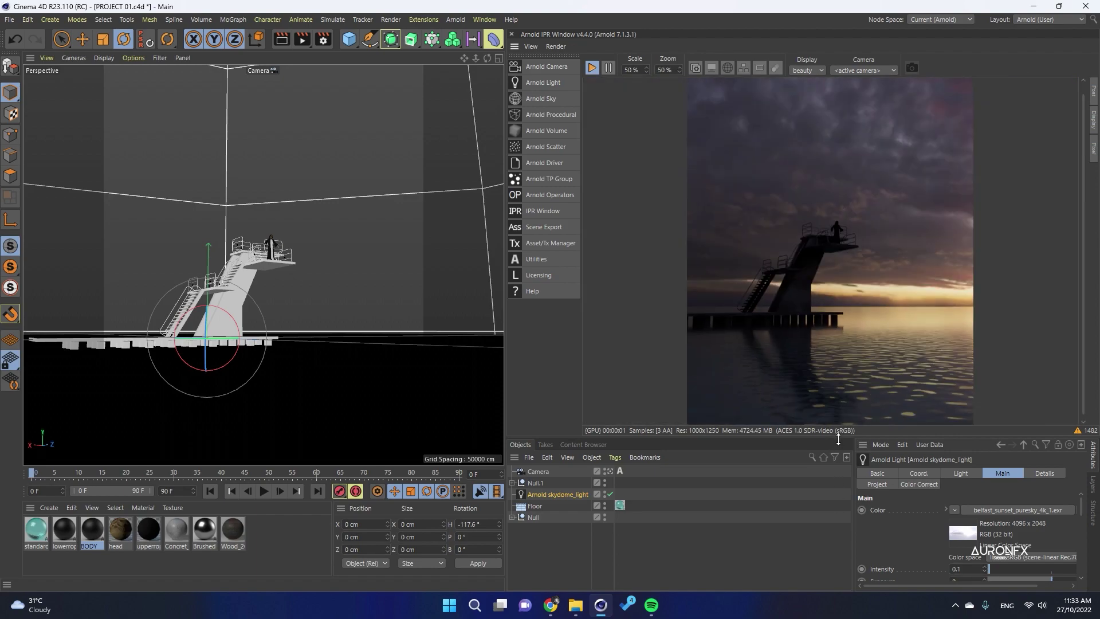
Raise the skydome light's intensity to 0.2 and rotate it to a heading of about -470.8°.
drag(989, 566, 989, 567)
scroll(850, 310, down, 2)
scroll(850, 310, up, 1)
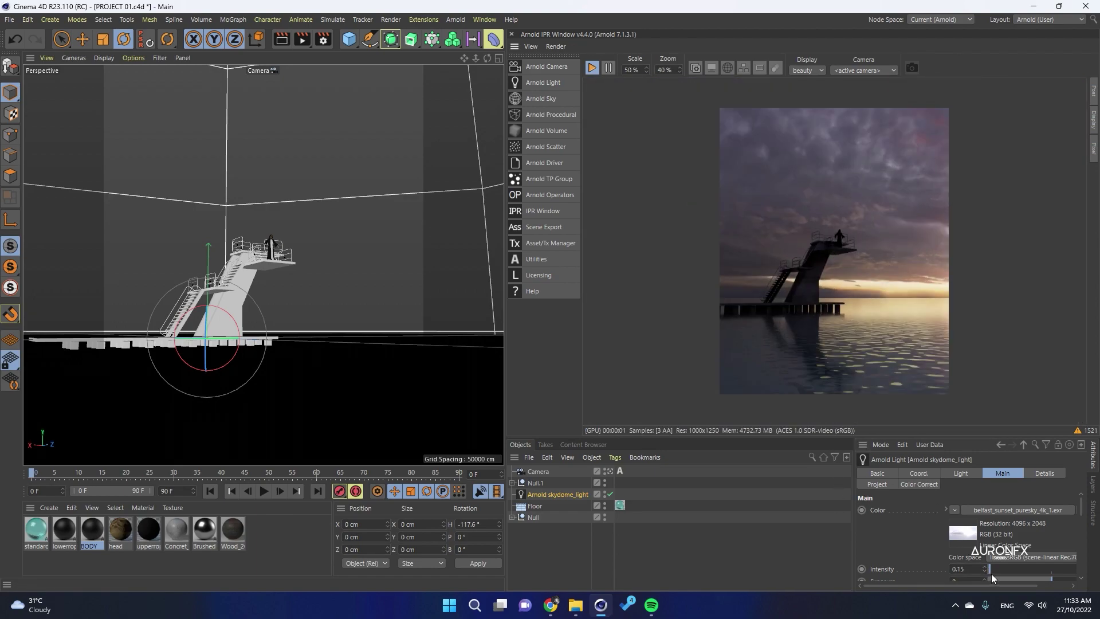
click(984, 567)
click(984, 567)
drag(221, 339, 104, 367)
drag(221, 338, 132, 349)
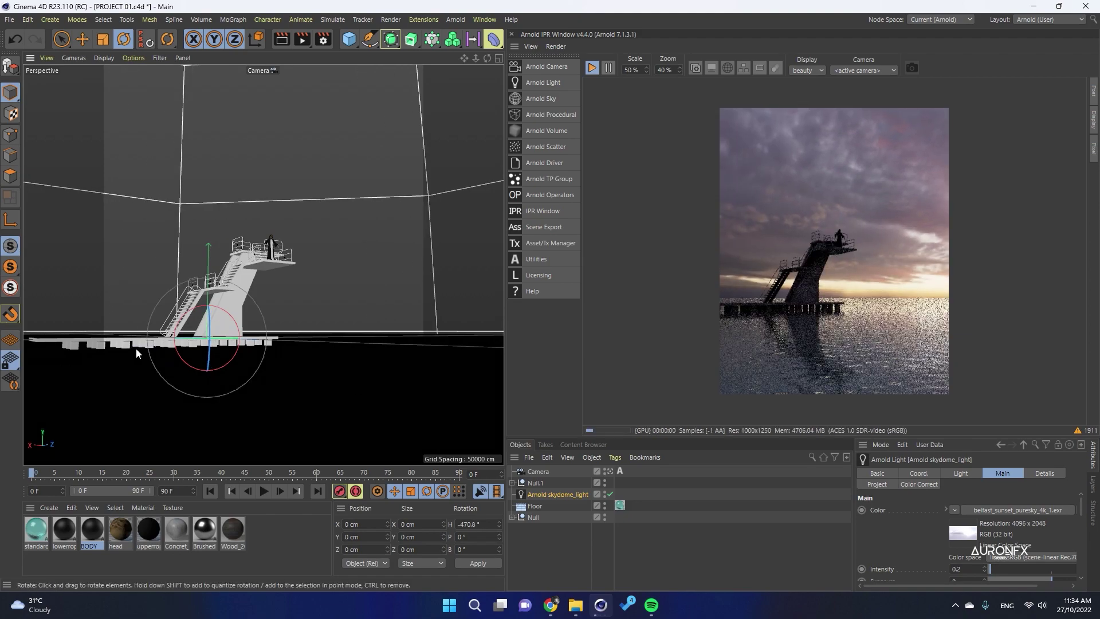
Dolly and orbit the scene camera to frame the diving tower more closely.
click(533, 471)
key(Return)
drag(475, 58, 470, 60)
click(620, 471)
click(942, 555)
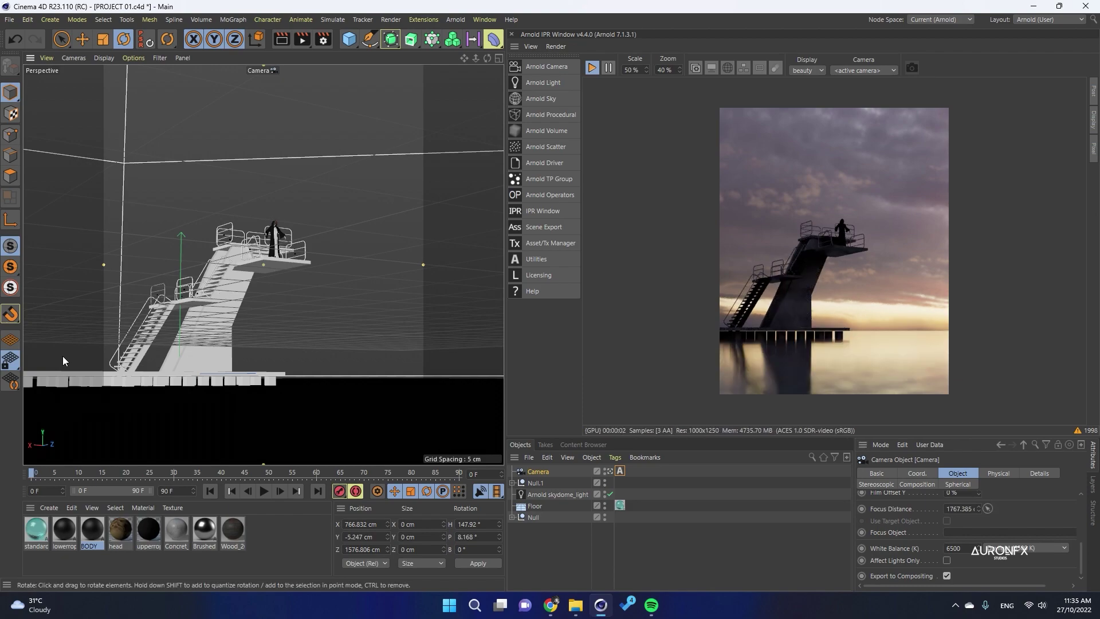
drag(475, 58, 482, 59)
Add a new fog shader as the Arnold atmosphere with a distance of 1 cm and a height of 100 cm.
click(323, 40)
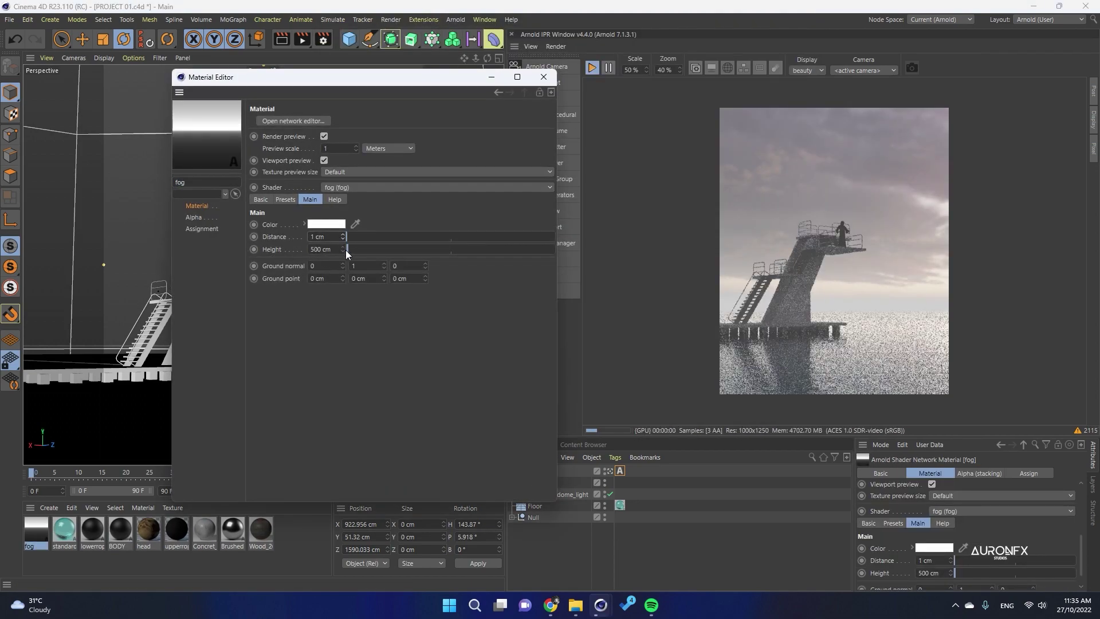
drag(343, 250, 293, 256)
text(100)
key(Return)
Tint the fog color pale orange and raise the fog's height to 105 cm.
click(327, 225)
click(270, 224)
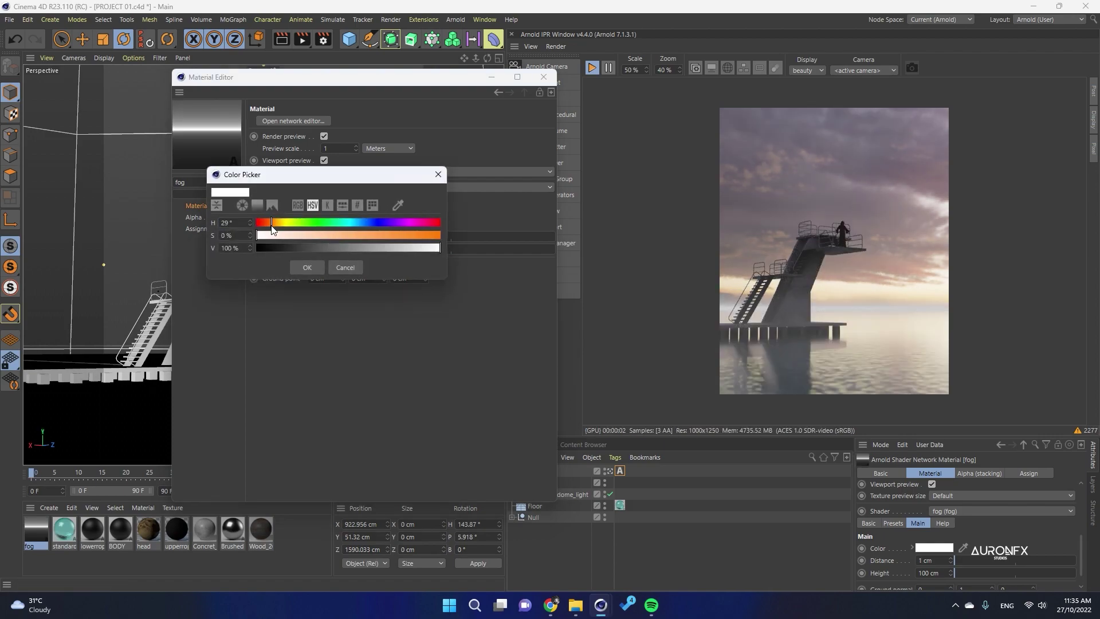
click(385, 236)
click(307, 267)
drag(366, 79, 233, 78)
click(210, 246)
click(197, 224)
click(200, 230)
click(150, 217)
click(182, 262)
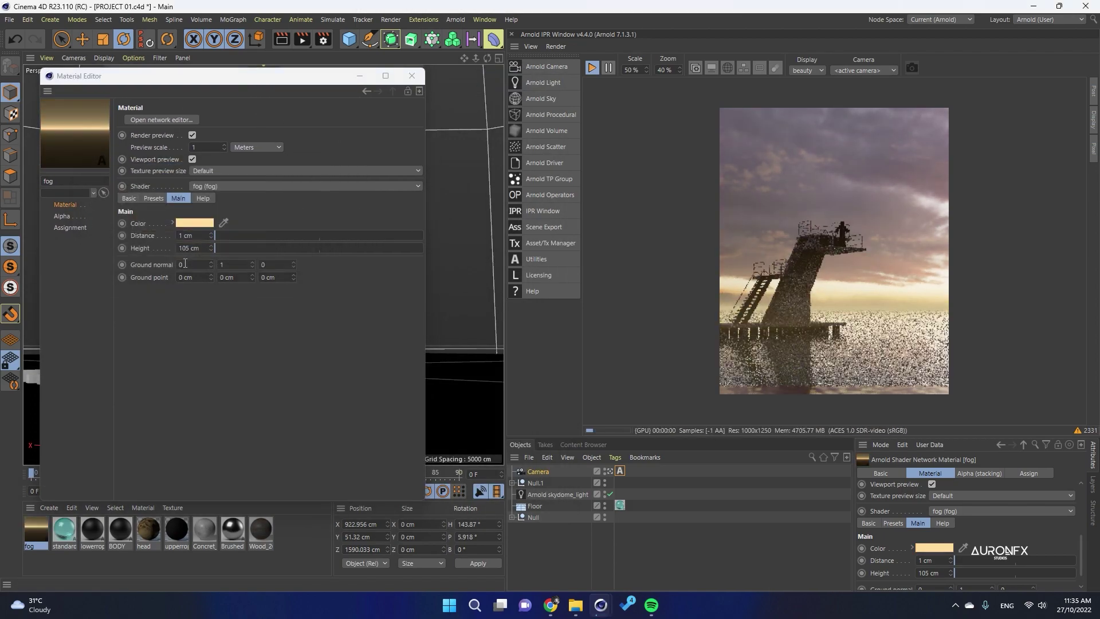
Deepen the fog color to a more saturated orange and raise the height to 19589 cm.
click(197, 224)
click(144, 226)
drag(196, 238, 254, 247)
click(178, 269)
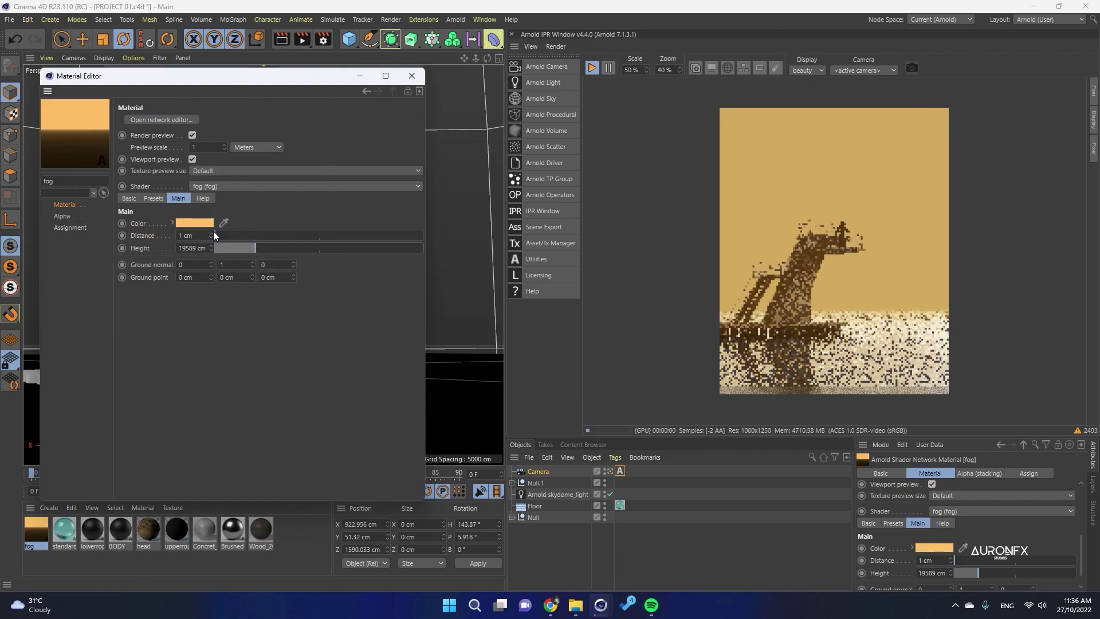
Try an even greater fog height along with different fog distances and another color adjustment.
click(211, 233)
click(198, 223)
click(148, 220)
click(186, 265)
click(211, 233)
drag(255, 248, 375, 248)
click(210, 233)
click(209, 233)
click(210, 233)
Set the fog's height to 100 cm and its distance to 0.5 cm.
drag(195, 251, 114, 259)
text(100)
key(Return)
drag(221, 236, 122, 221)
text(0.5)
key(Return)
Try coral red and a purple with a 275° hue as the fog color.
click(194, 223)
click(169, 260)
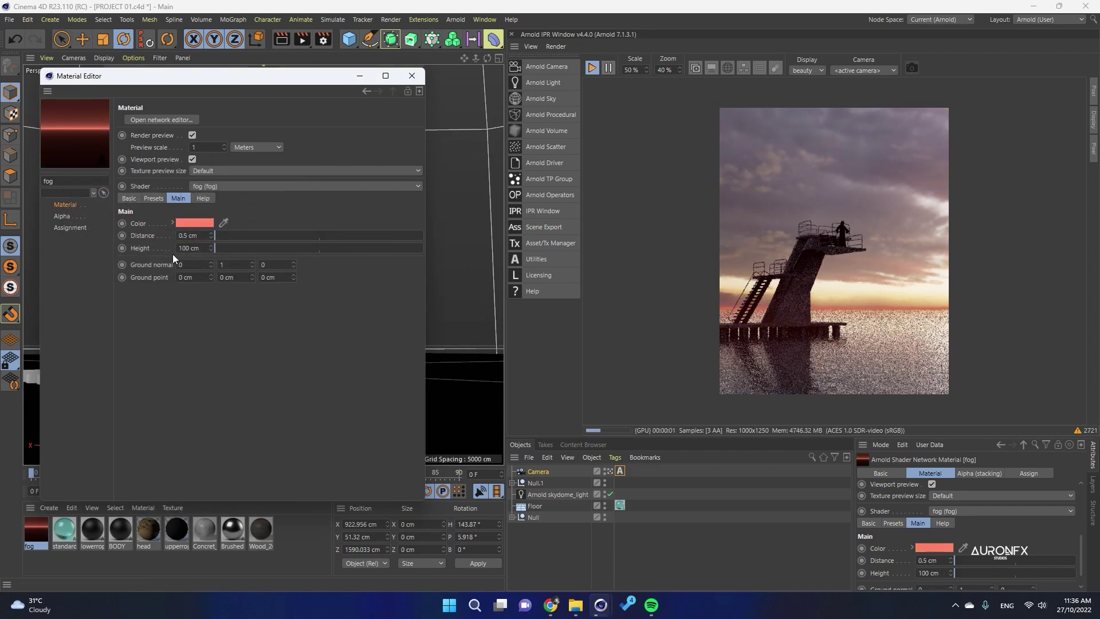
click(195, 223)
drag(217, 219, 275, 223)
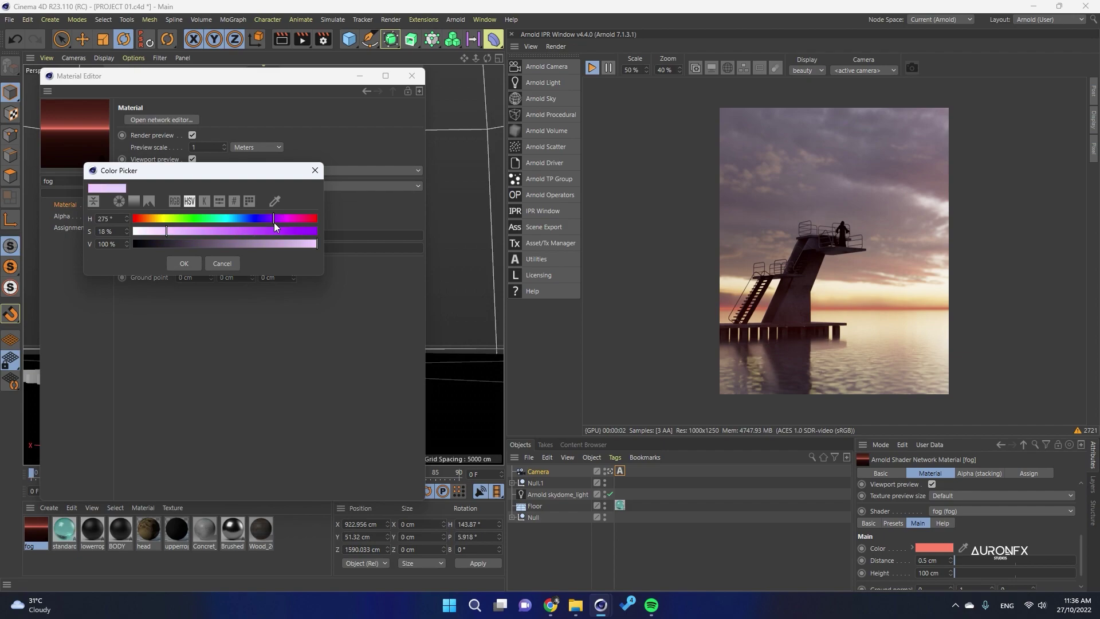
click(175, 262)
Set the fog color to a warm light orange and close the material editor.
click(198, 224)
drag(164, 235, 194, 236)
drag(143, 224, 222, 236)
click(177, 265)
click(193, 224)
click(174, 266)
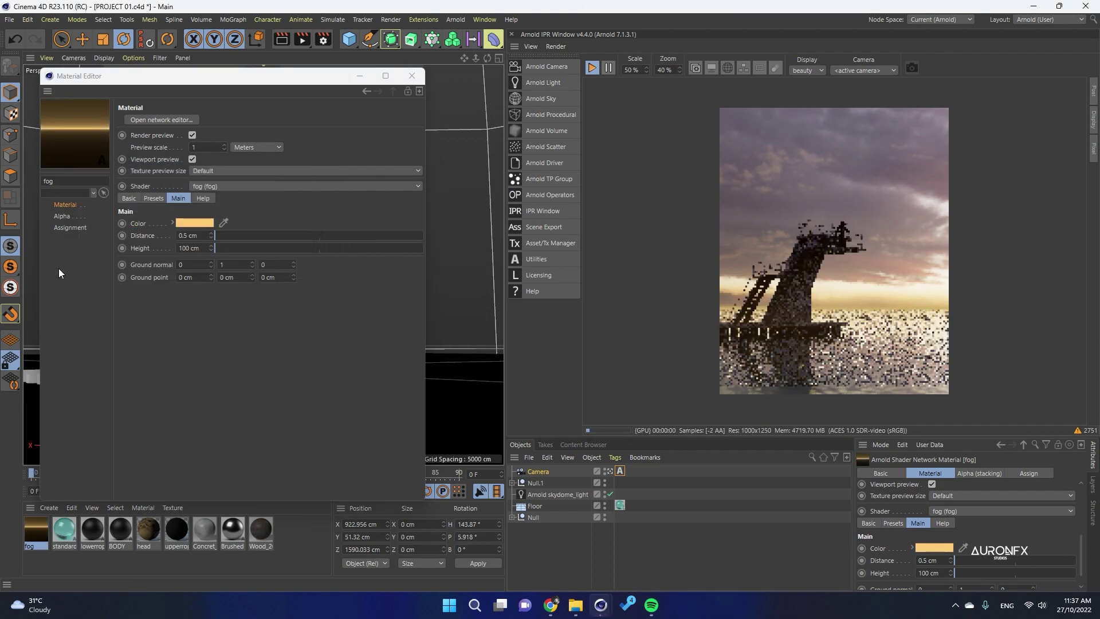
click(412, 76)
Check the atmosphere entry in the render settings and lower the skydome light's intensity to 0.15.
click(323, 38)
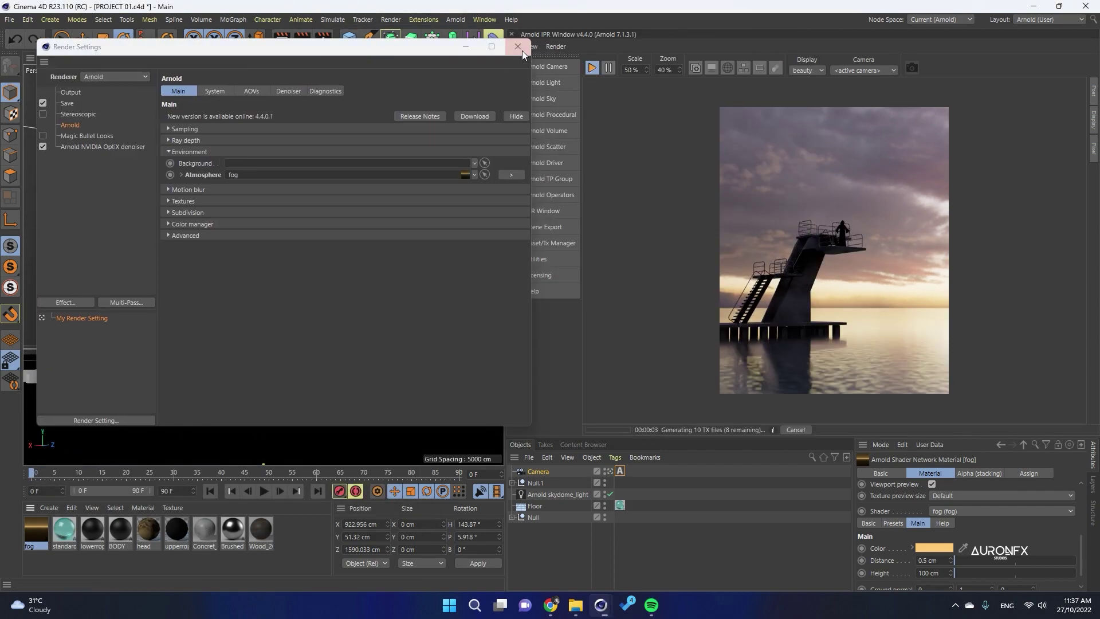
click(518, 47)
click(557, 494)
scroll(903, 541, down, 2)
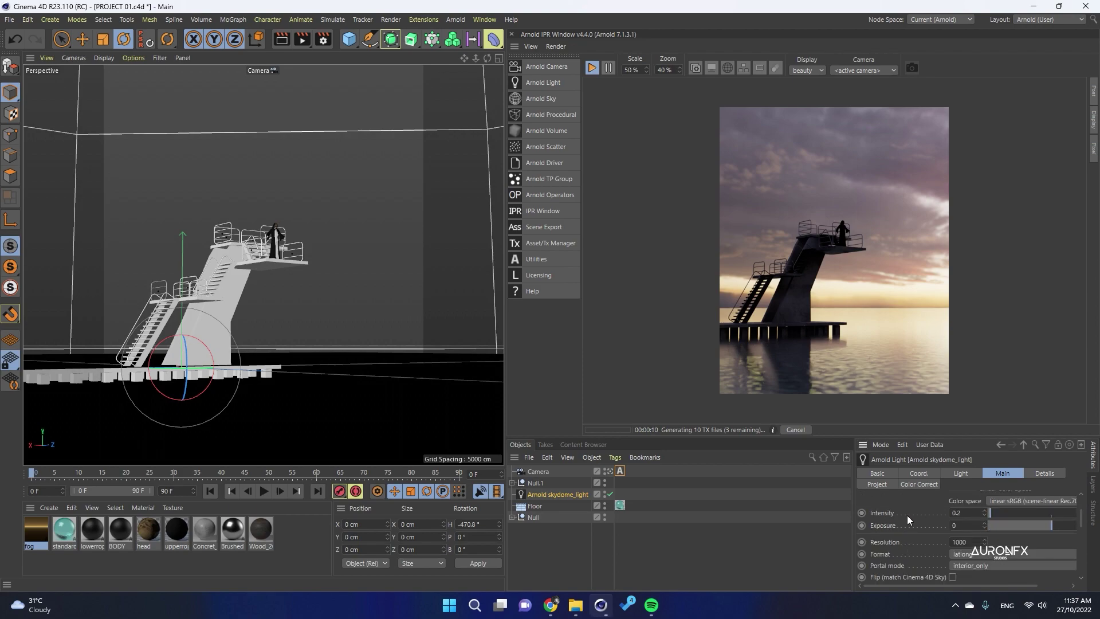
scroll(906, 516, up, 2)
Restart the Arnold IPR render and zoom in and out to inspect the tower.
click(593, 68)
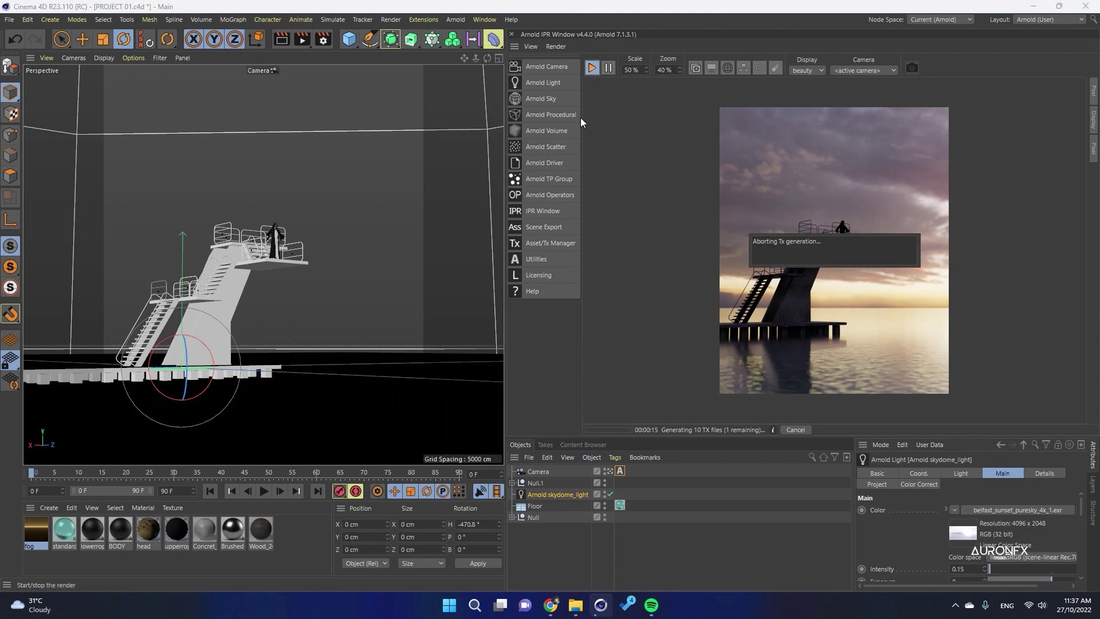
click(593, 68)
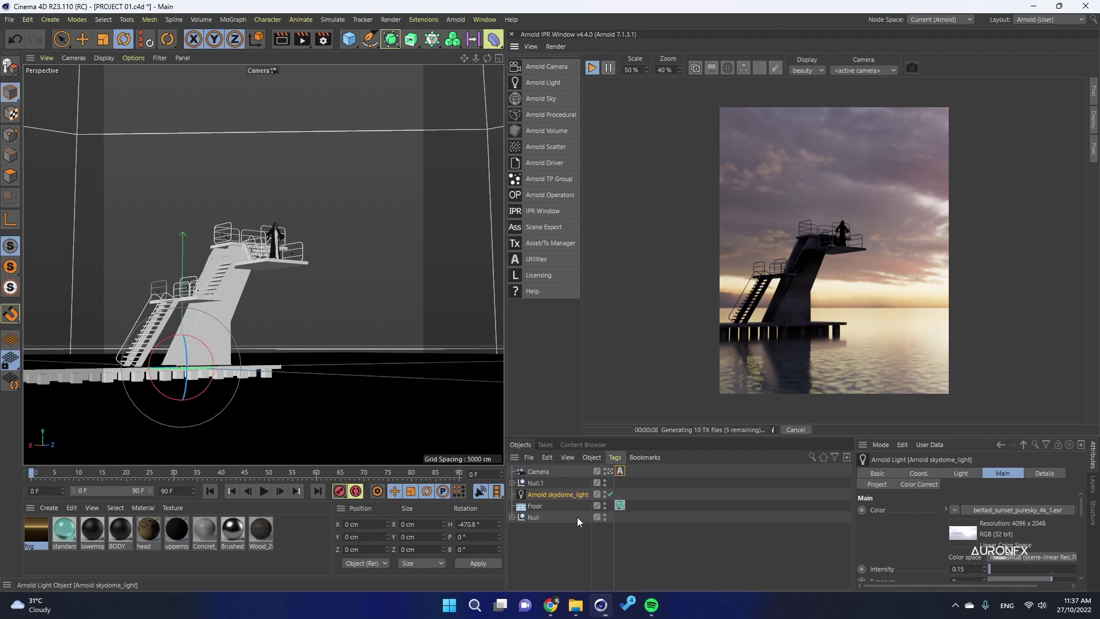
scroll(781, 240, up, 4)
scroll(821, 266, down, 3)
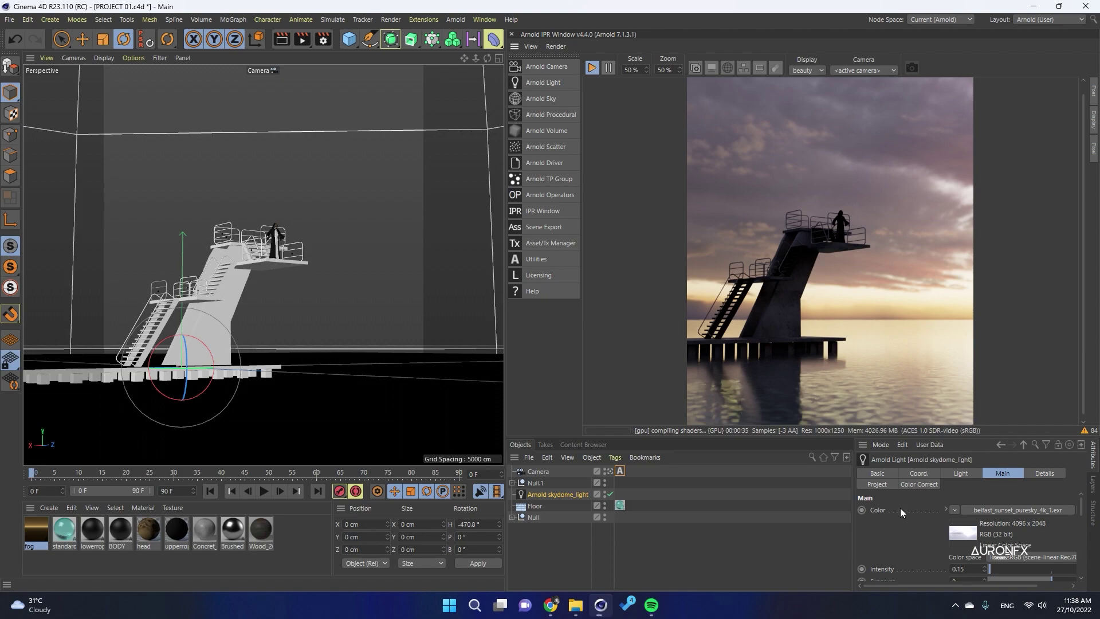
Set the Global Scale of the C4D Noise in the water material's shader network to 82%, and close the material's editors.
double_click(64, 528)
click(278, 120)
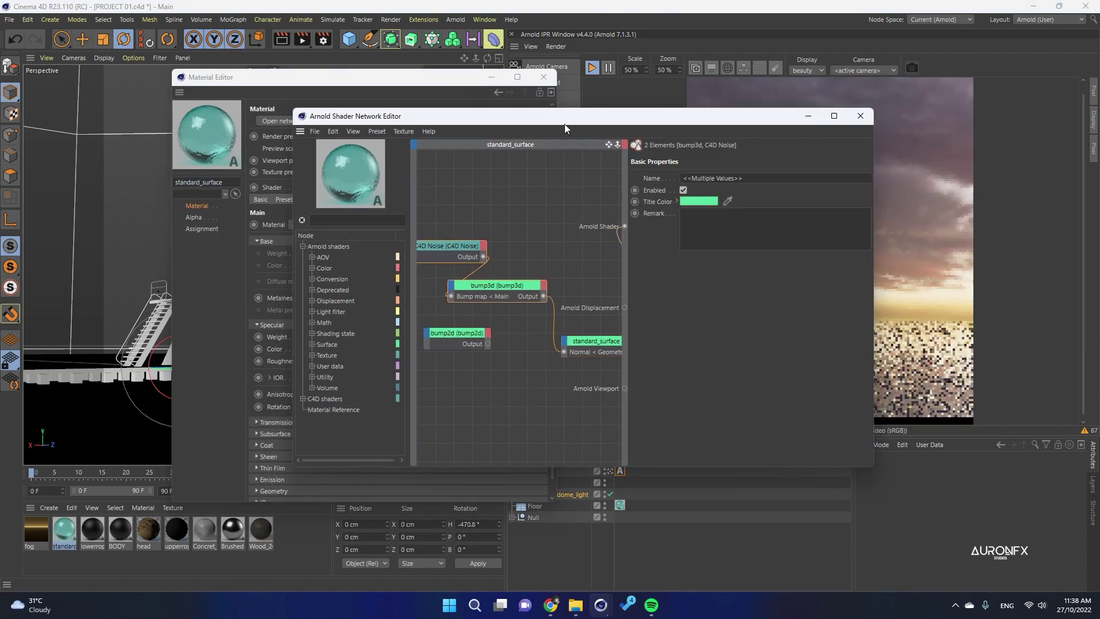
drag(562, 122, 334, 92)
click(270, 256)
click(210, 223)
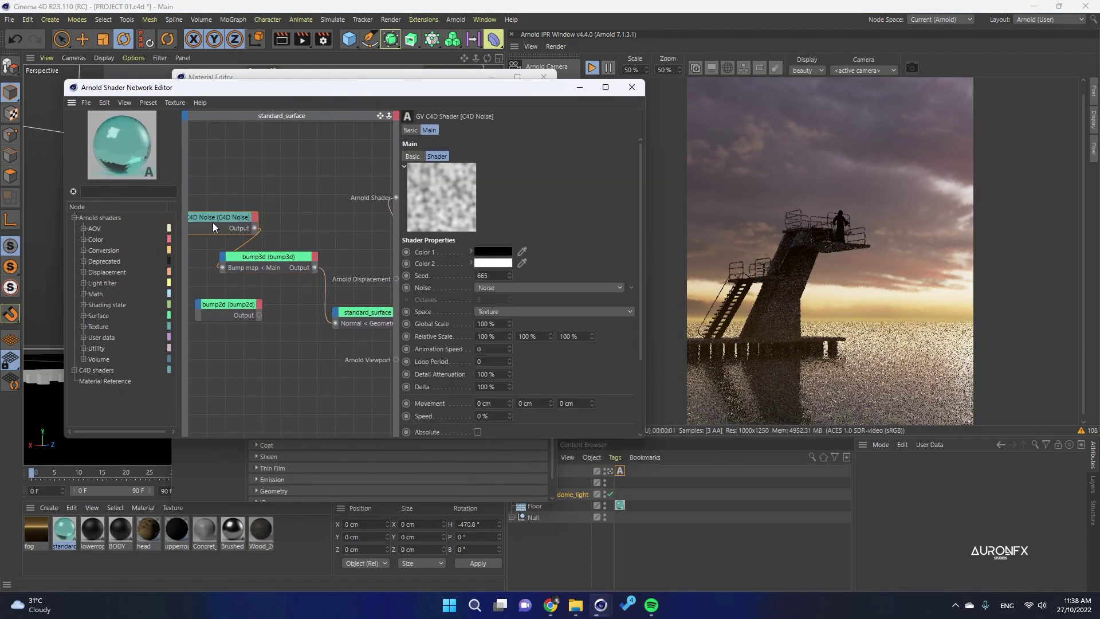
drag(510, 325, 508, 322)
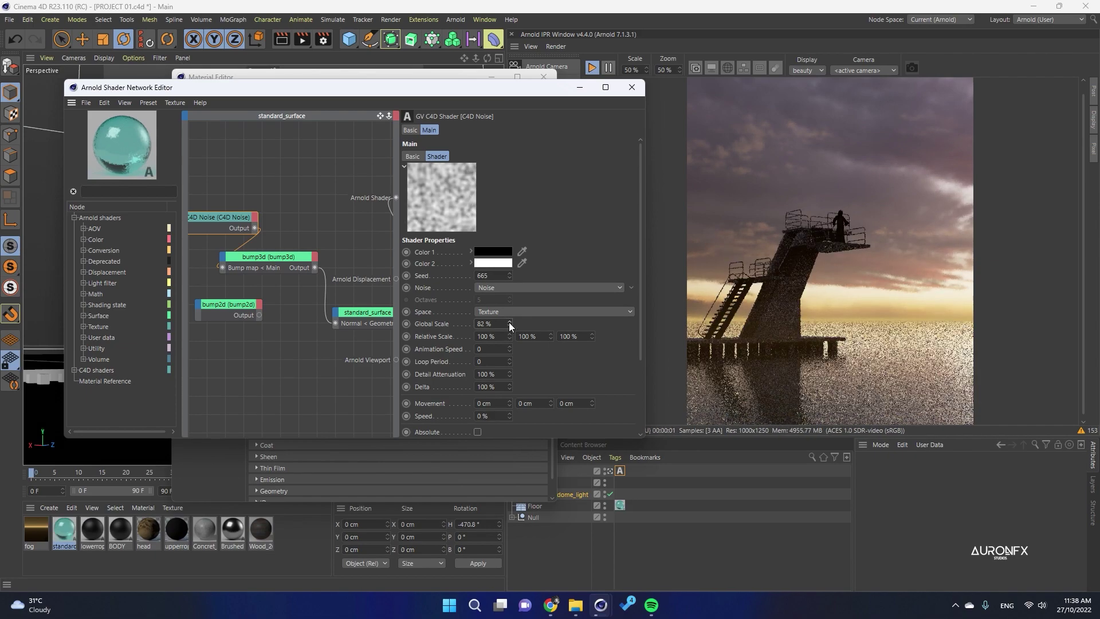
click(631, 87)
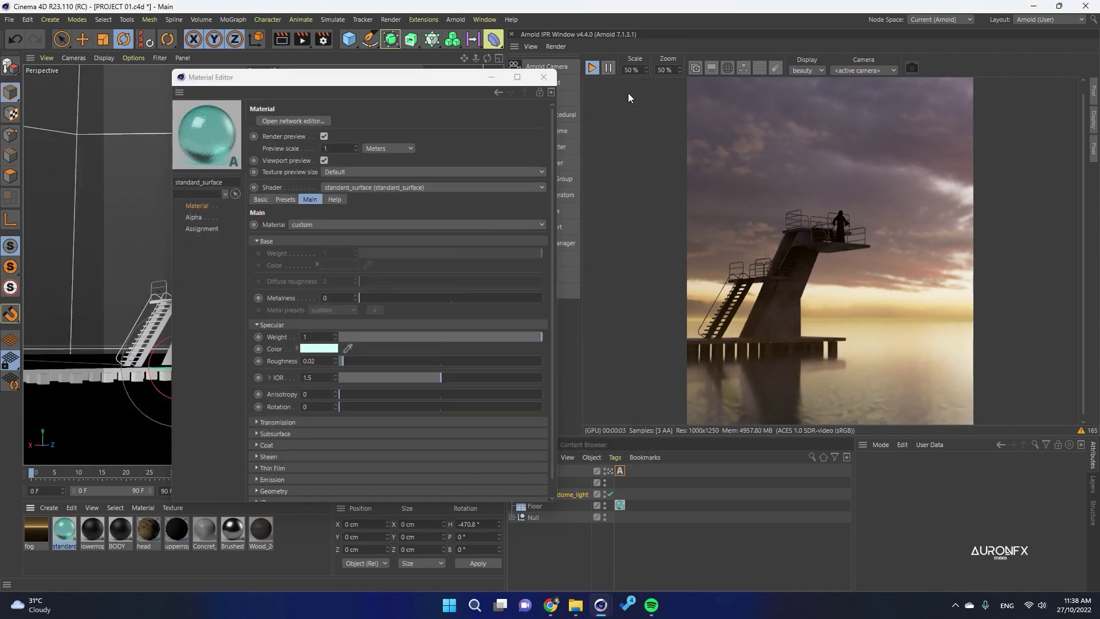
click(543, 76)
Set the floor's material tag to Cubic projection, scale its texture down in Texture mode, return to Model mode and check the water render.
click(619, 504)
click(940, 523)
click(947, 448)
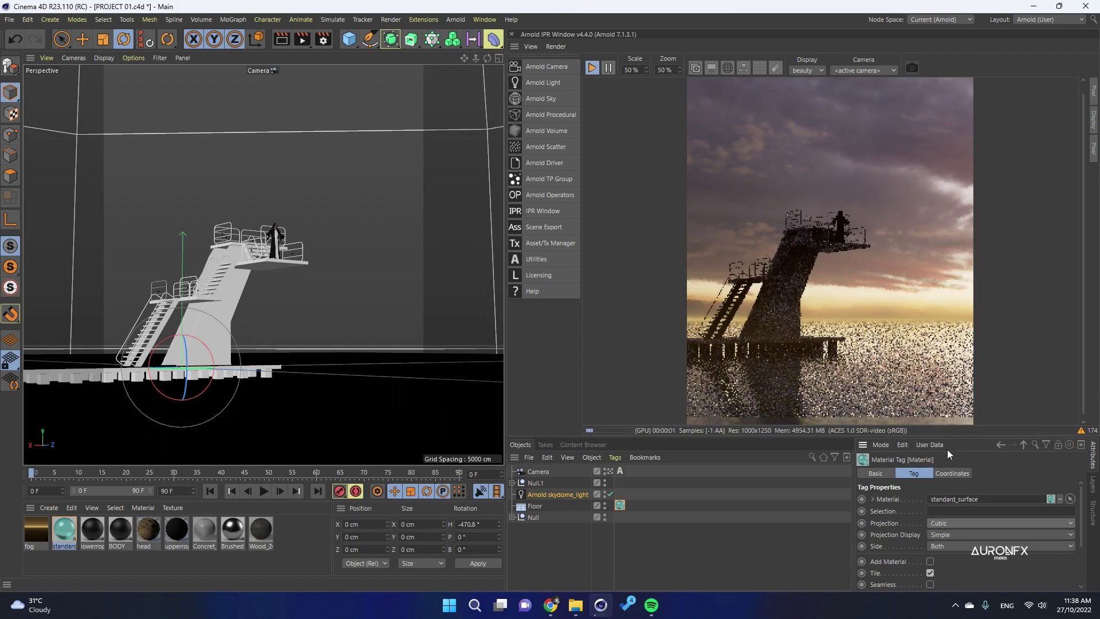
scroll(878, 278, down, 1)
click(10, 114)
key(t)
drag(189, 150, 164, 152)
click(10, 92)
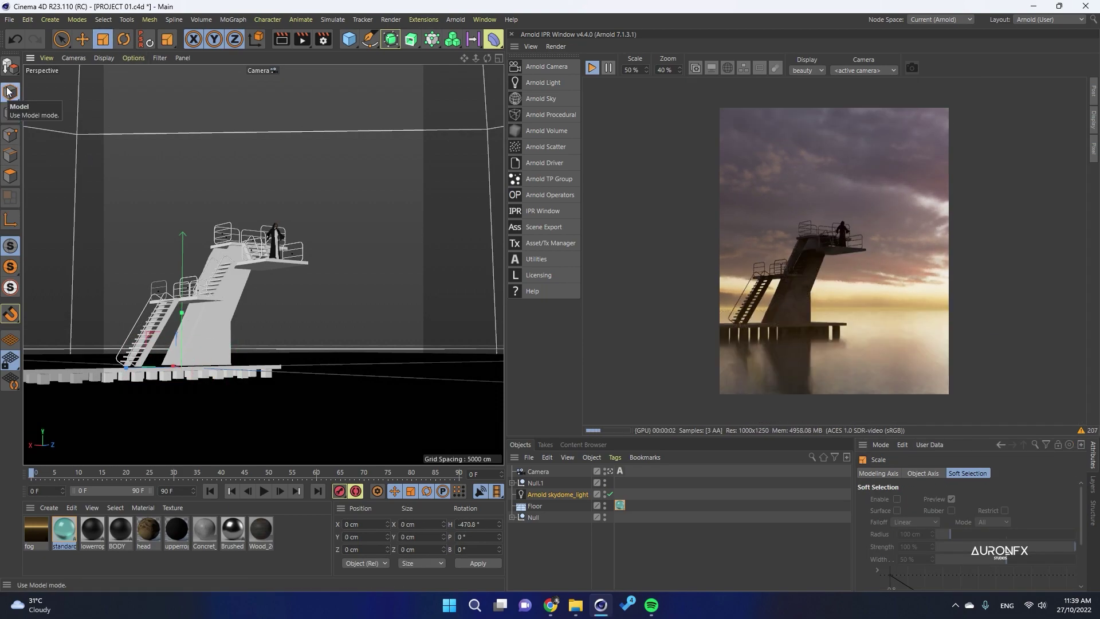
scroll(859, 336, up, 4)
scroll(858, 337, down, 6)
scroll(857, 335, up, 2)
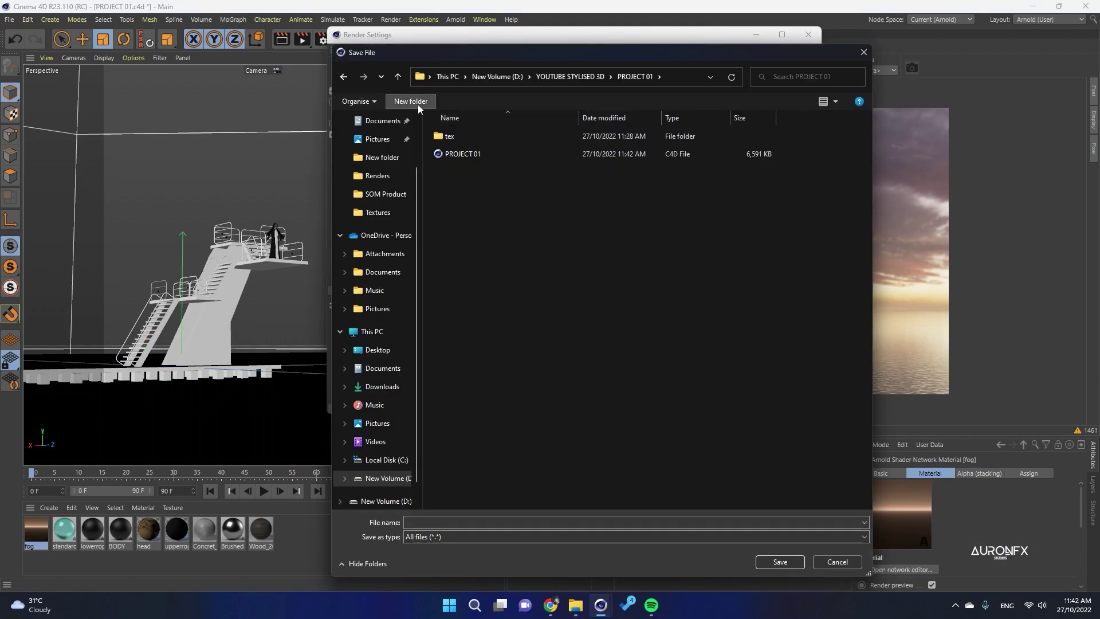
Create a Renders folder inside PROJECT 01, set the render output file there as 001, and close the render settings.
text(rE)
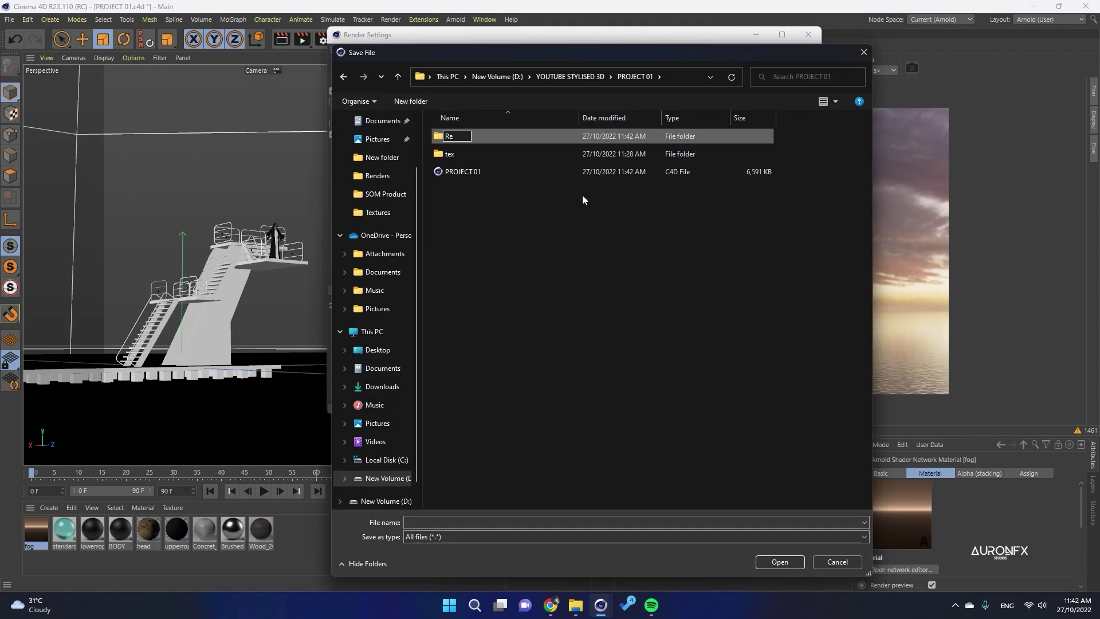
text(nders)
key(Return)
double_click(476, 138)
click(518, 523)
text(001)
click(779, 562)
click(362, 81)
click(809, 35)
Save the project and render the camera view to the Picture Viewer.
click(9, 19)
click(43, 111)
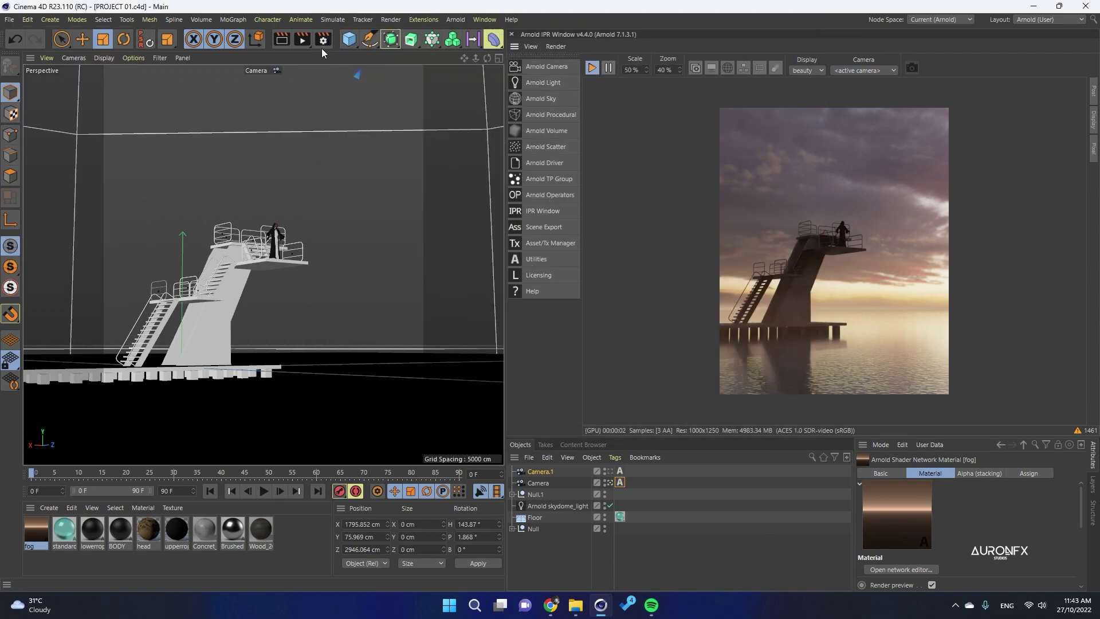
click(303, 39)
scroll(653, 302, up, 1)
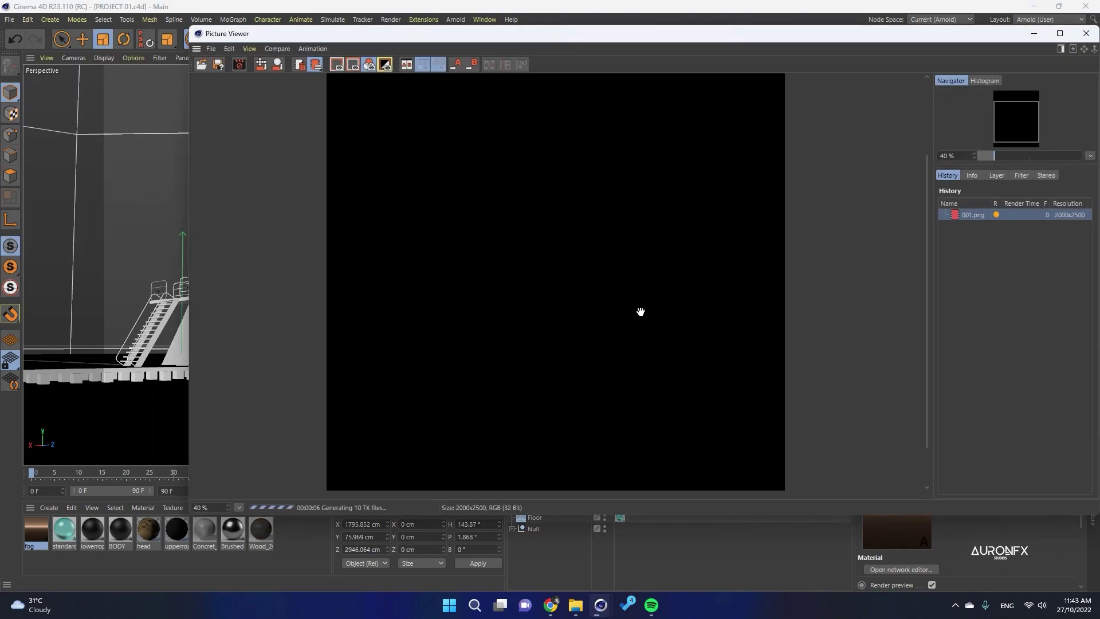
scroll(647, 270, down, 2)
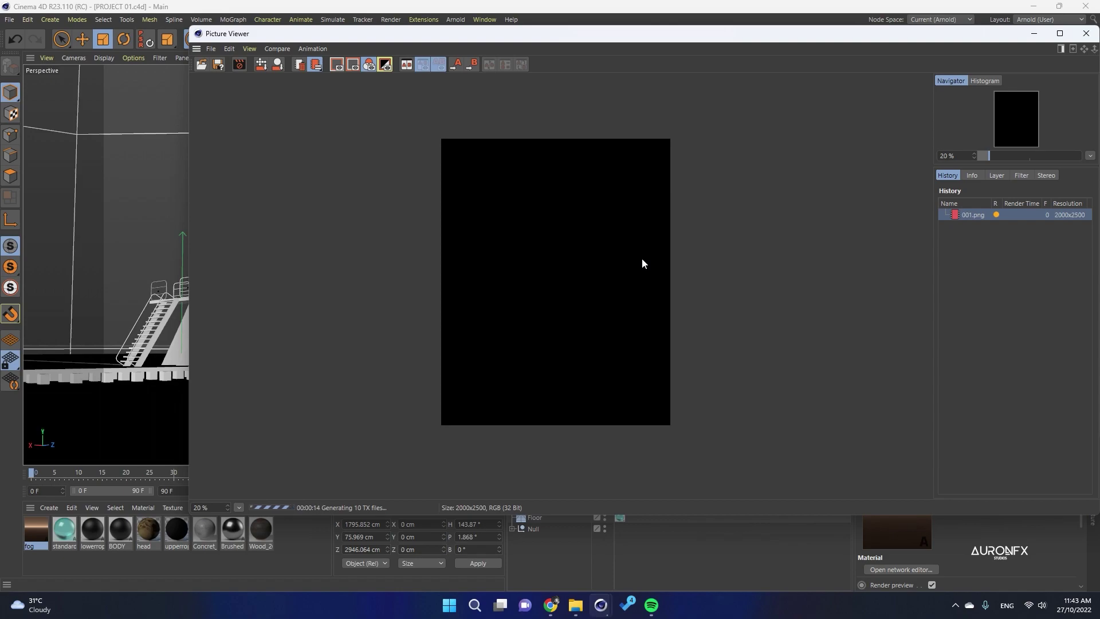